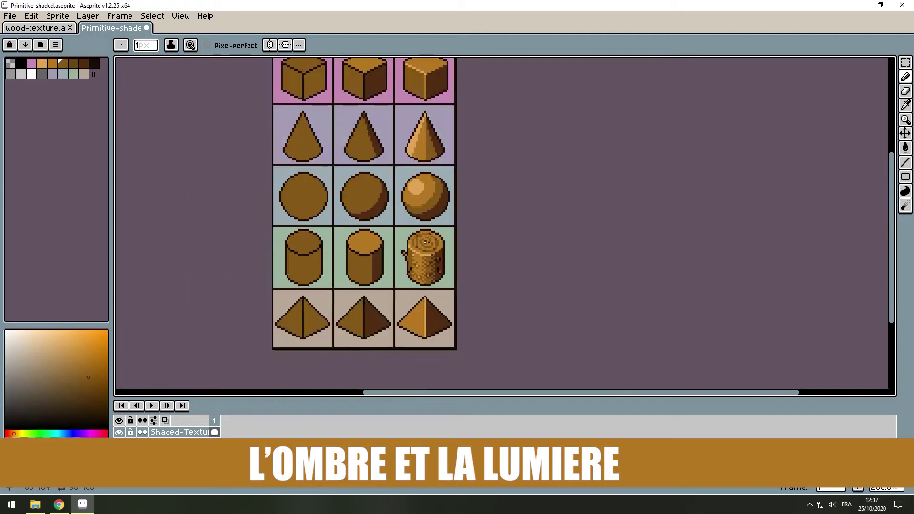
Step: Paint Bucket the top-row cube faces flat grey, including the first cube's right and third cube's top
scroll(438, 262, up, 2)
mouse_move(422, 248)
mouse_down()
mouse_move(604, 196)
mouse_move(749, 180)
mouse_move(675, 157)
mouse_move(678, 268)
mouse_up()
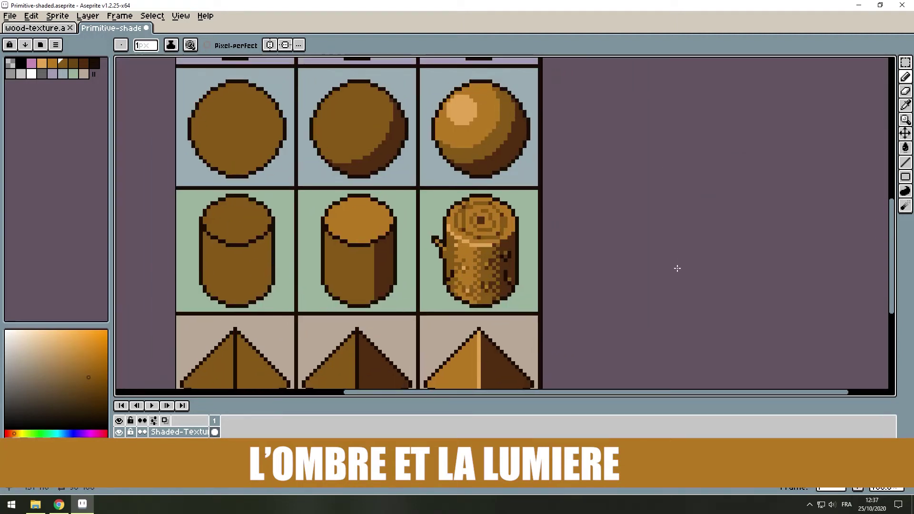
scroll(628, 243, down, 1)
scroll(571, 265, down, 1)
mouse_move(571, 265)
mouse_down()
mouse_move(551, 230)
mouse_move(584, 241)
mouse_up()
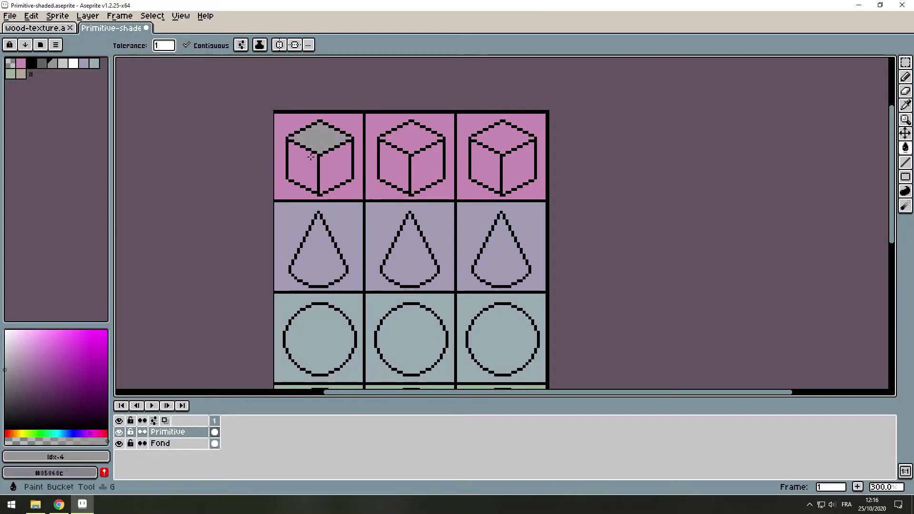
click(336, 166)
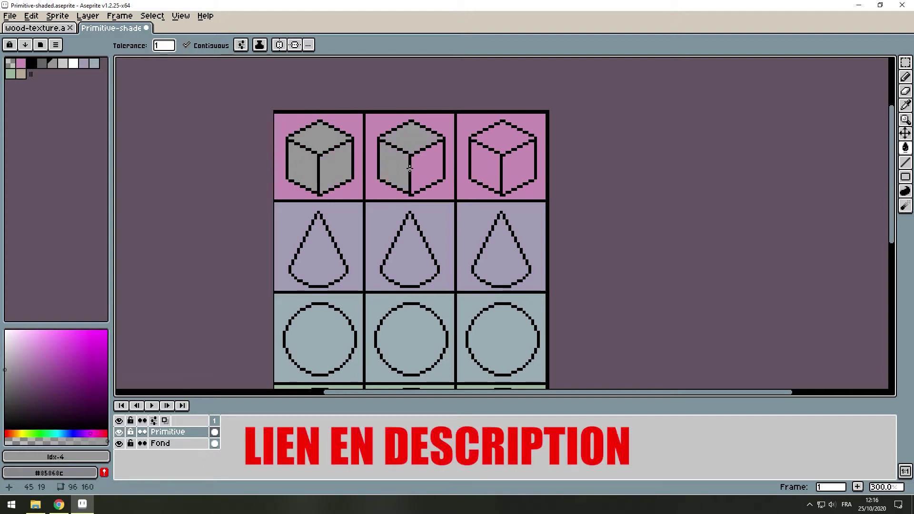
click(495, 145)
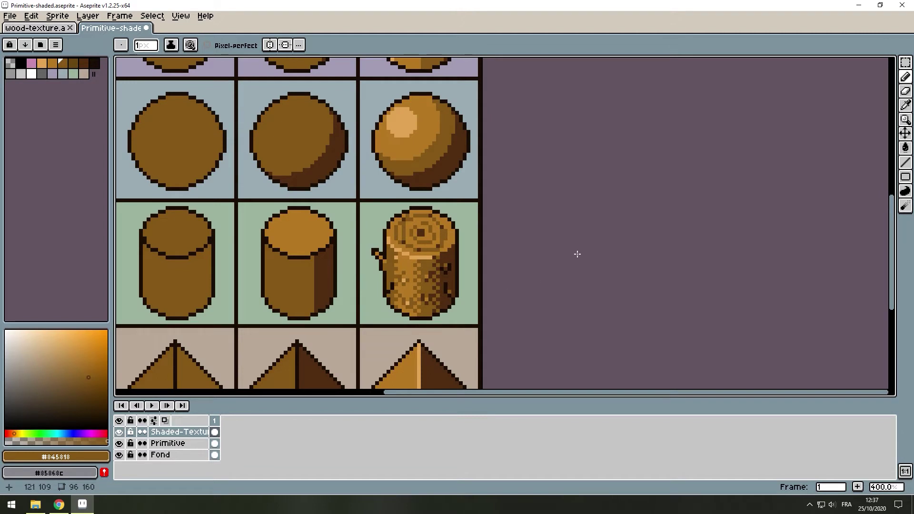
mouse_move(577, 254)
mouse_down()
mouse_move(609, 190)
mouse_move(704, 188)
mouse_move(757, 141)
mouse_move(677, 158)
mouse_up()
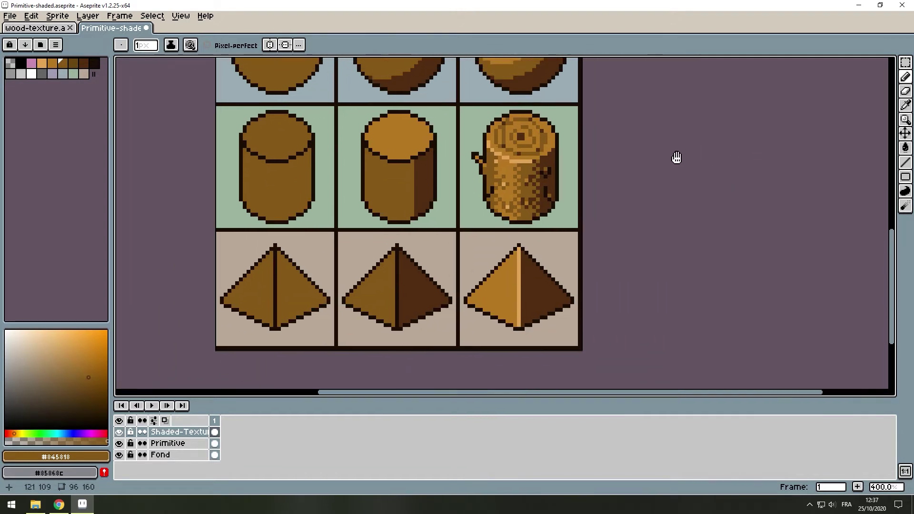
drag(735, 187, 677, 263)
scroll(677, 263, down, 1)
mouse_move(644, 226)
mouse_down()
mouse_move(616, 258)
mouse_move(558, 242)
mouse_move(556, 229)
mouse_move(587, 241)
mouse_up()
scroll(571, 265, down, 1)
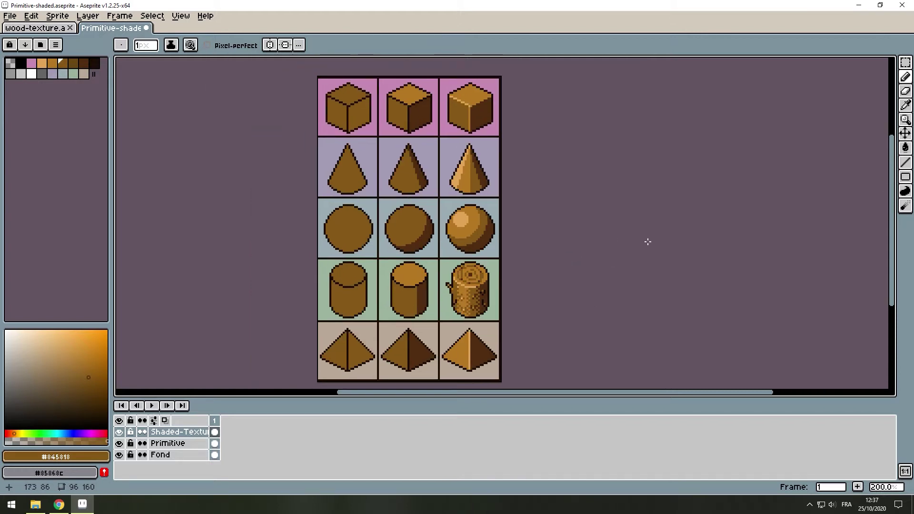
key(v)
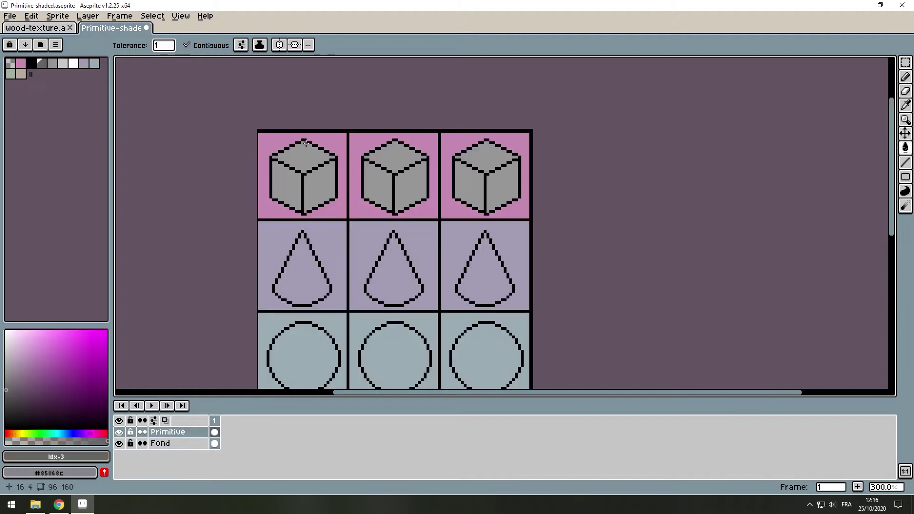
scroll(290, 154, right, 1)
scroll(278, 154, right, 2)
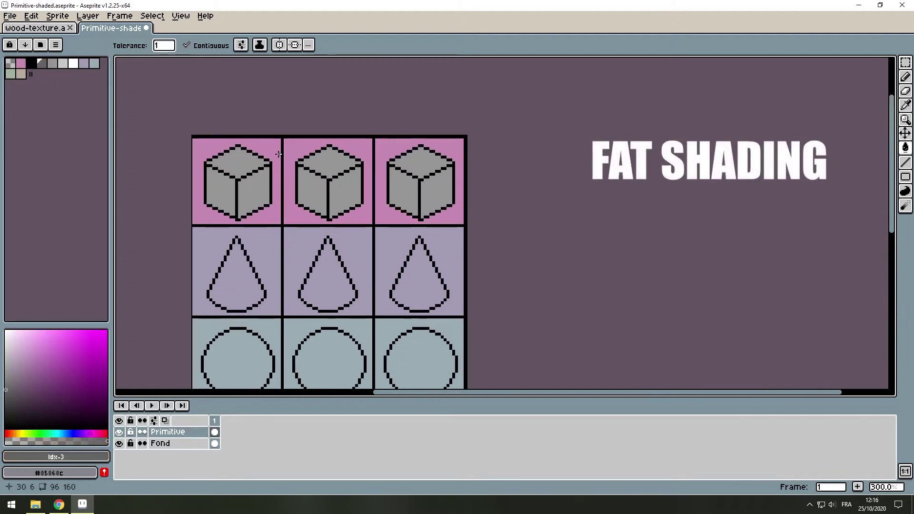
scroll(298, 162, up, 2)
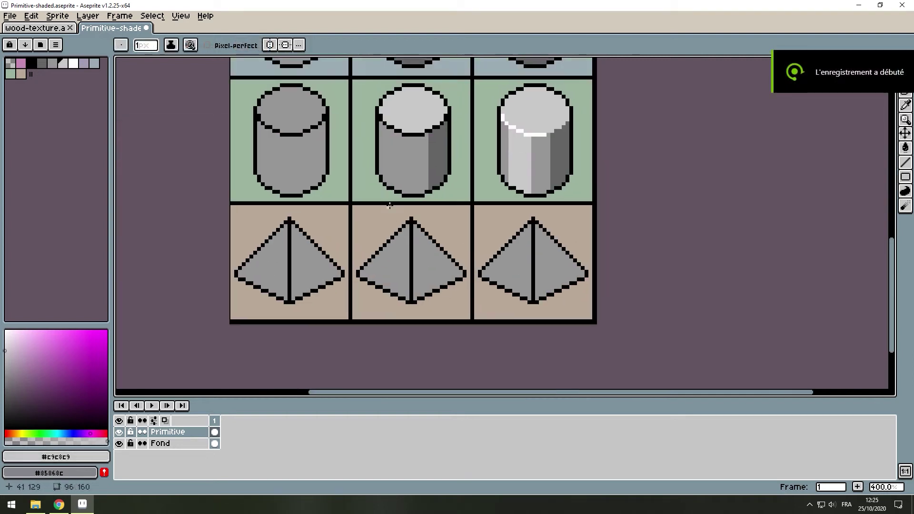
Step: Fill the middle and right pyramids' left faces light grey and right faces dark grey
scroll(385, 225, down, 1)
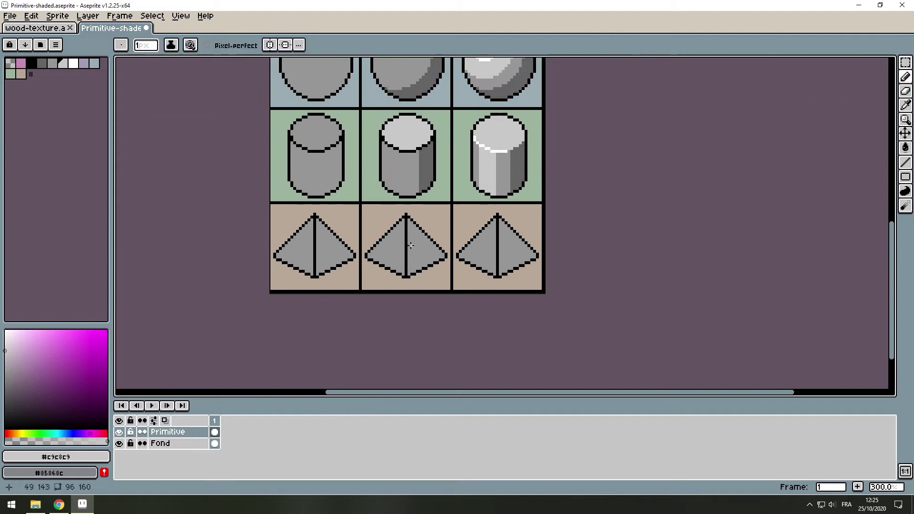
key(g)
click(388, 253)
click(465, 242)
drag(366, 236, 377, 269)
alt+click(435, 200)
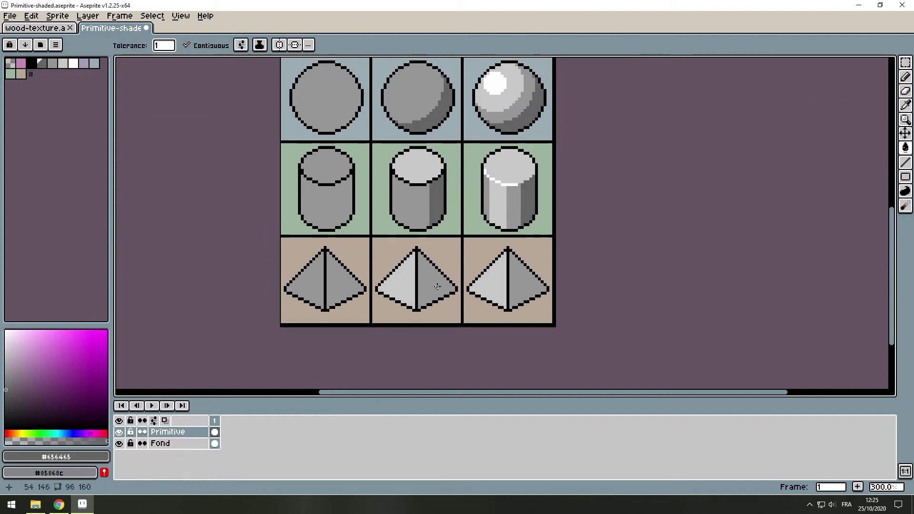
click(433, 285)
click(527, 285)
Step: Pencil a white highlight line down the right pyramid's ridge
key(b)
scroll(476, 281, up, 1)
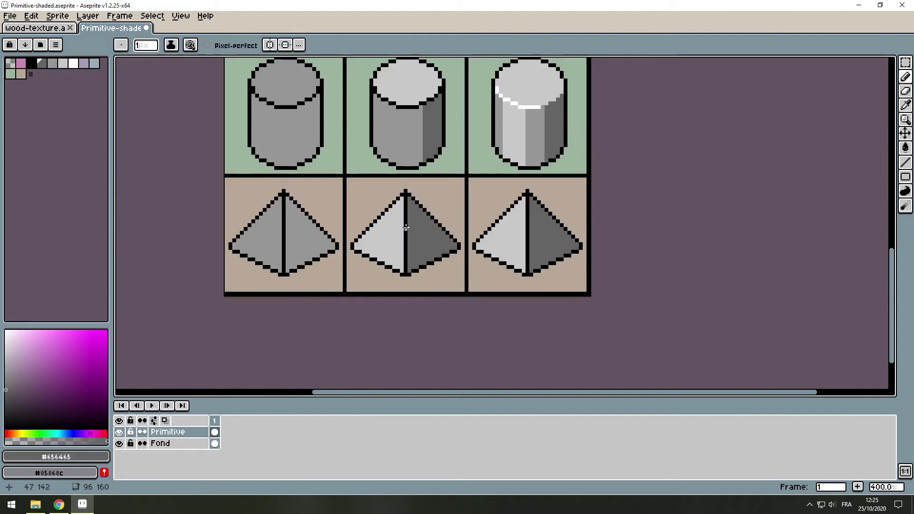
alt+click(422, 98)
scroll(381, 180, up, 3)
drag(399, 93, 405, 250)
scroll(405, 250, down, 2)
scroll(448, 214, down, 3)
scroll(372, 245, up, 1)
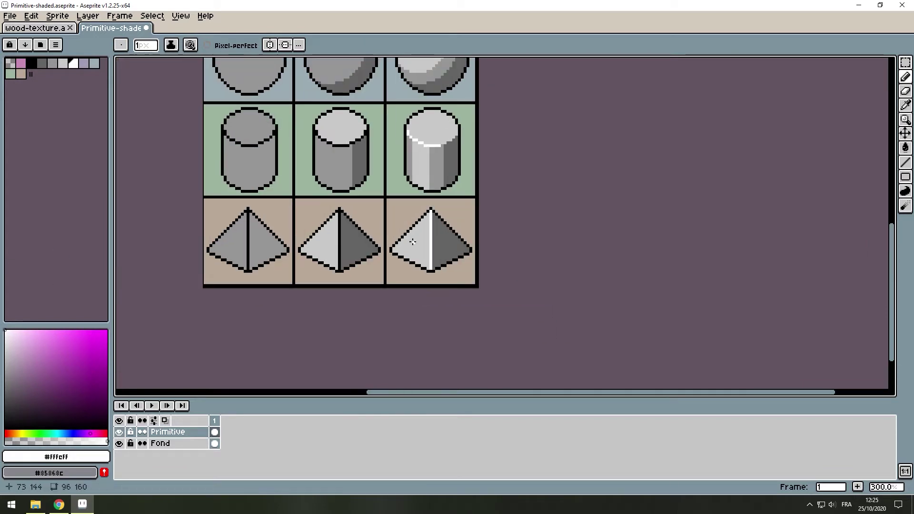
scroll(476, 267, up, 1)
scroll(503, 244, down, 2)
drag(504, 244, 498, 250)
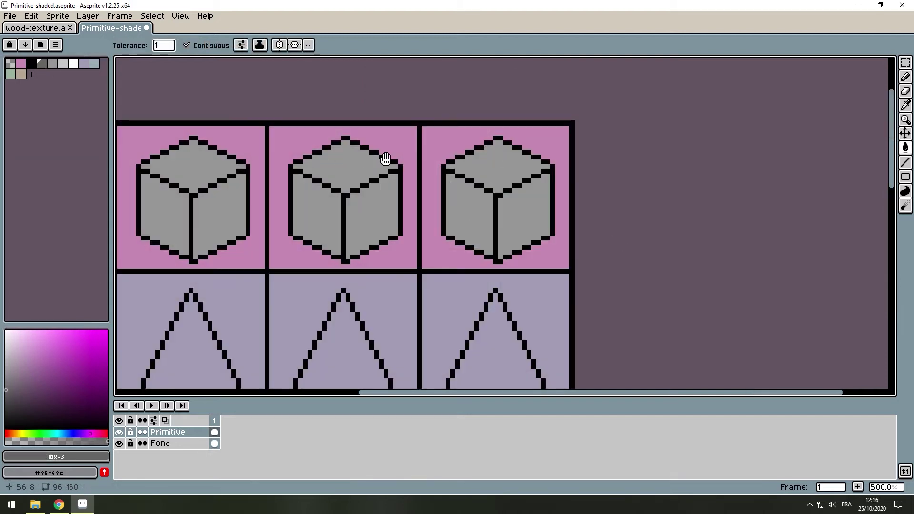
Step: Fill the middle and third cubes' tops light grey and their right faces dark grey
click(382, 206)
key(b)
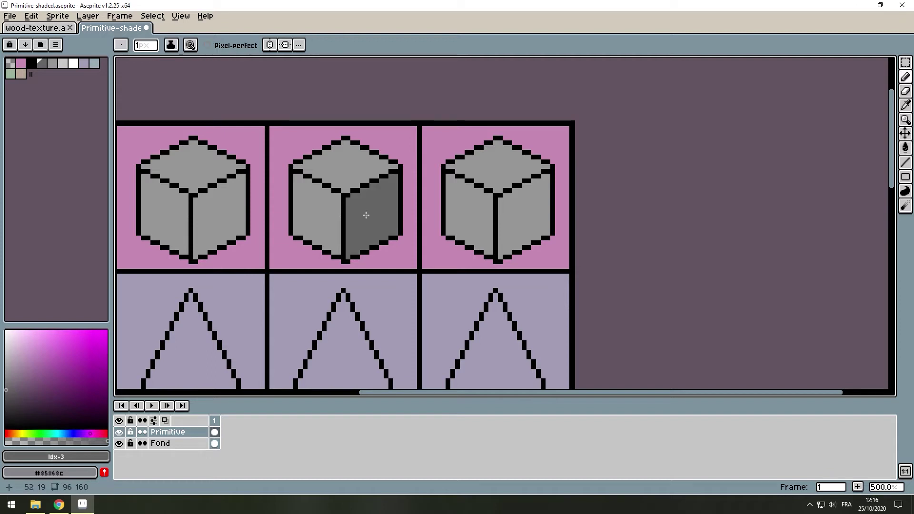
key(bracketright)
key(bracketright)
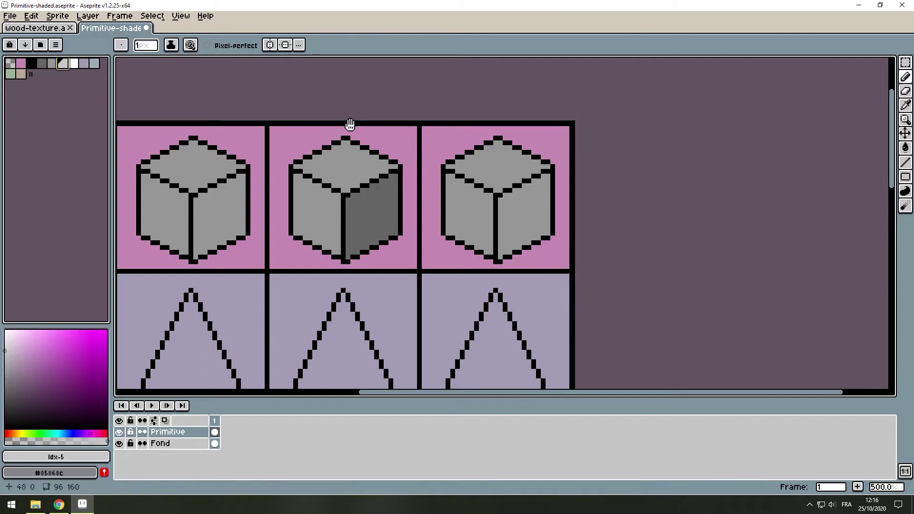
key(g)
click(349, 168)
scroll(424, 172, right, 2)
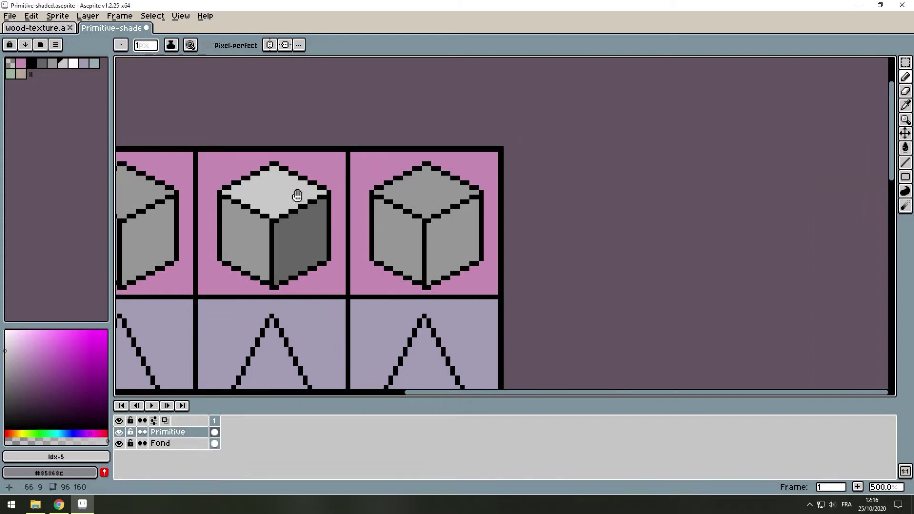
scroll(419, 190, up, 1)
click(417, 192)
key(bracketleft)
key(bracketleft)
click(465, 242)
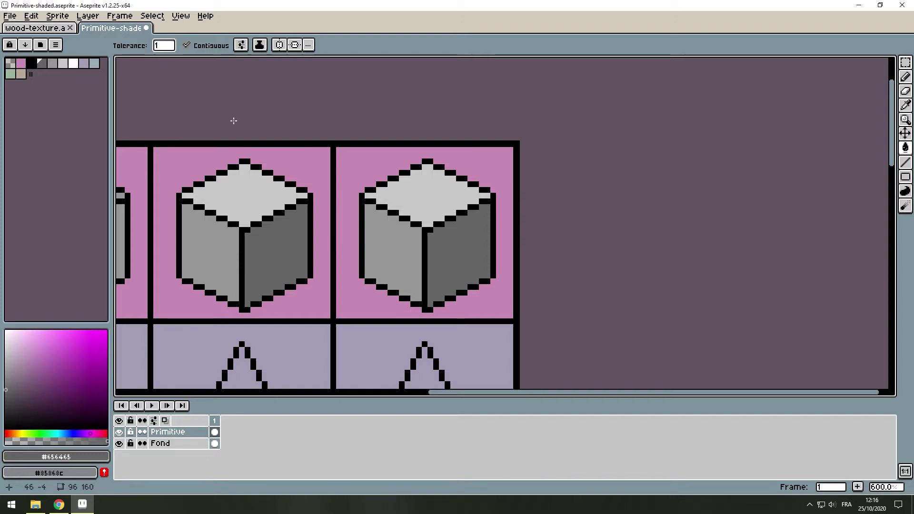
Step: Pencil a white highlight along the third cube's top-left edge
key(bracketright)
key(bracketright)
key(bracketright)
key(b)
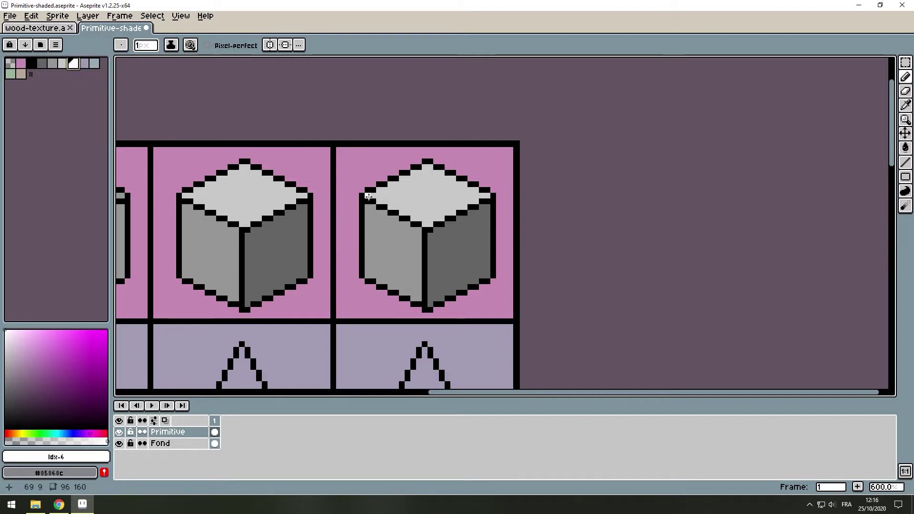
scroll(478, 227, up, 3)
drag(262, 181, 382, 216)
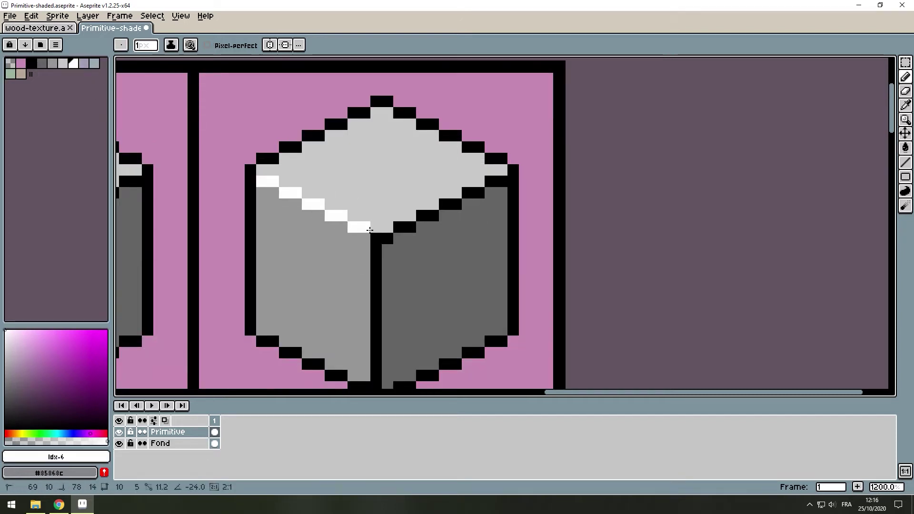
scroll(376, 204, up, 1)
scroll(404, 241, down, 5)
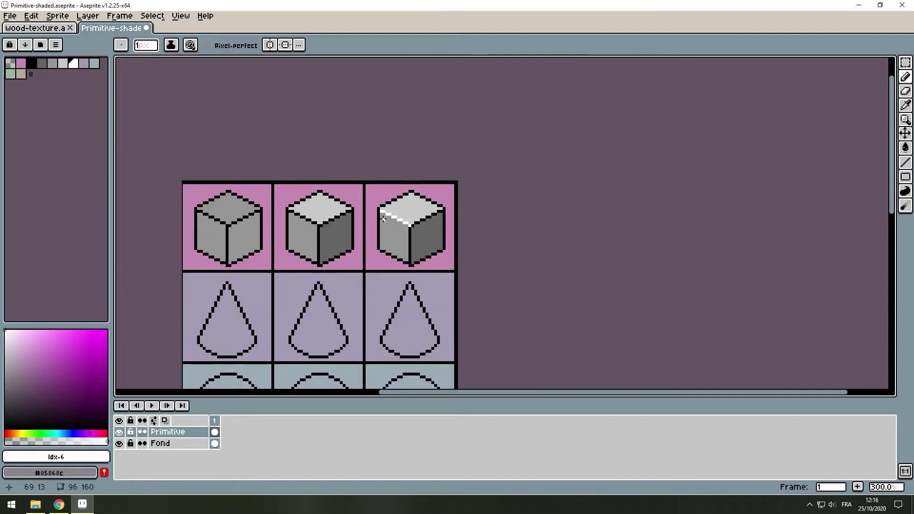
scroll(429, 232, up, 4)
scroll(429, 232, up, 1)
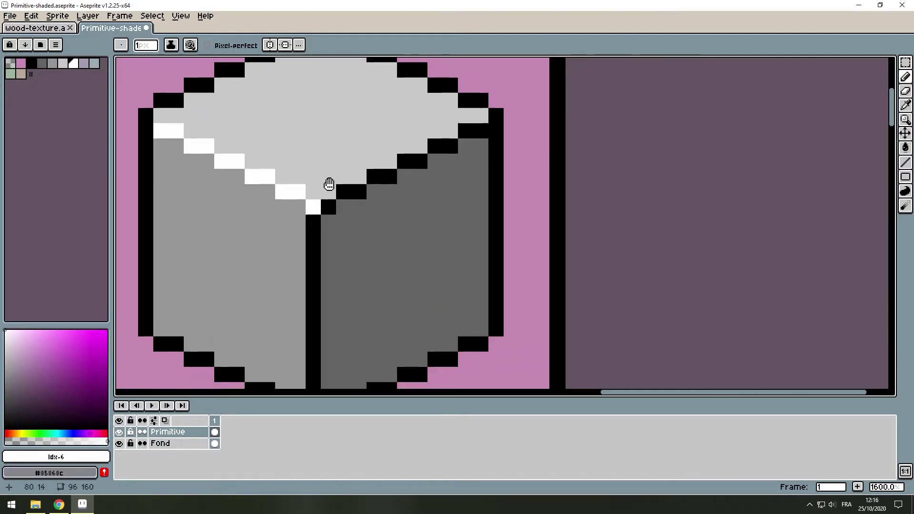
Step: Paint a light-grey line down the cube's centre edge
alt+click(319, 164)
click(319, 201)
drag(319, 201, 312, 385)
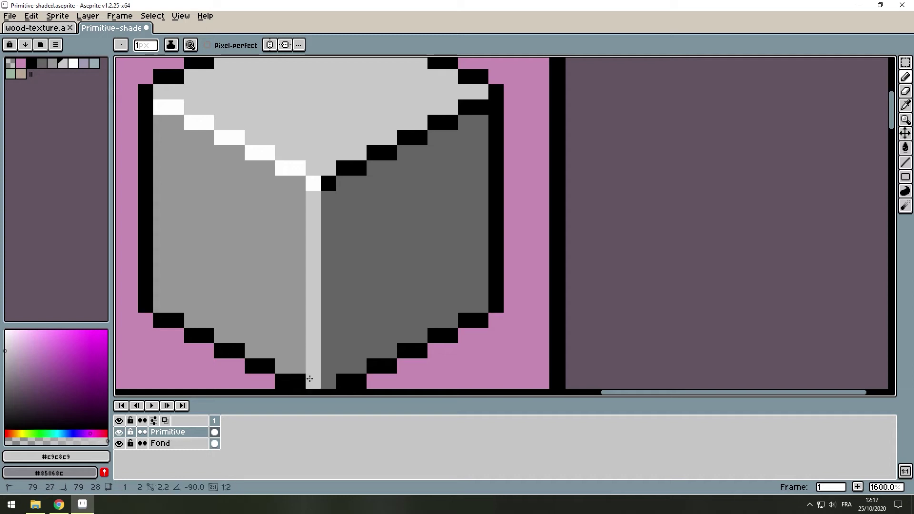
scroll(312, 259, down, 5)
scroll(375, 247, up, 5)
Step: Paint mid-grey pixels along the cube's top-right edge
alt+click(392, 256)
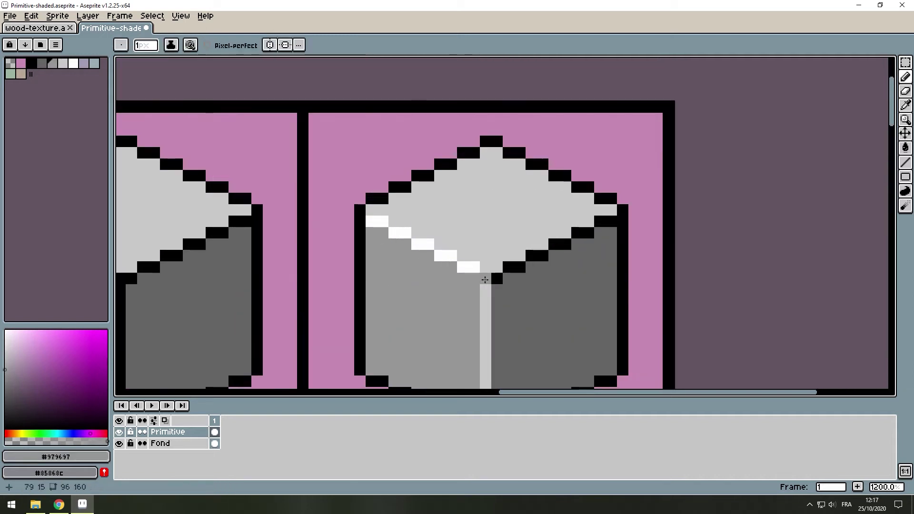
click(497, 279)
shift+click(585, 235)
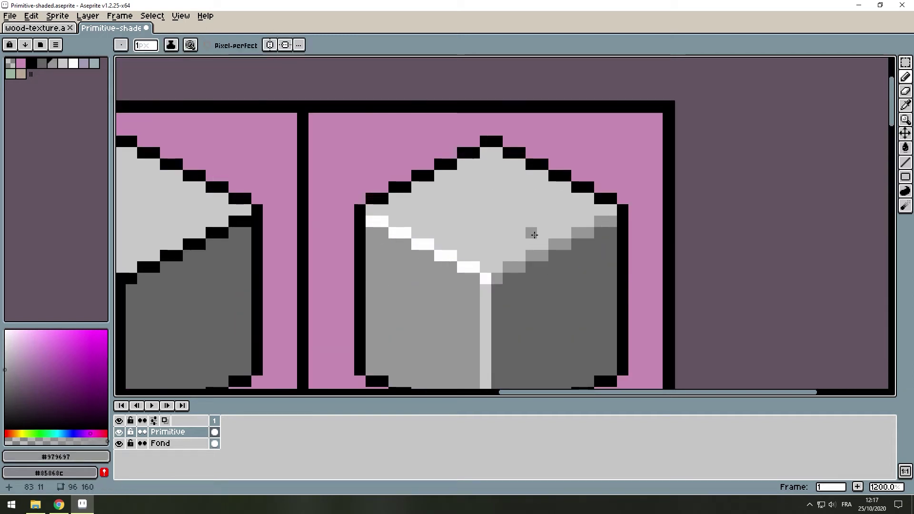
scroll(534, 235, down, 5)
scroll(523, 212, down, 2)
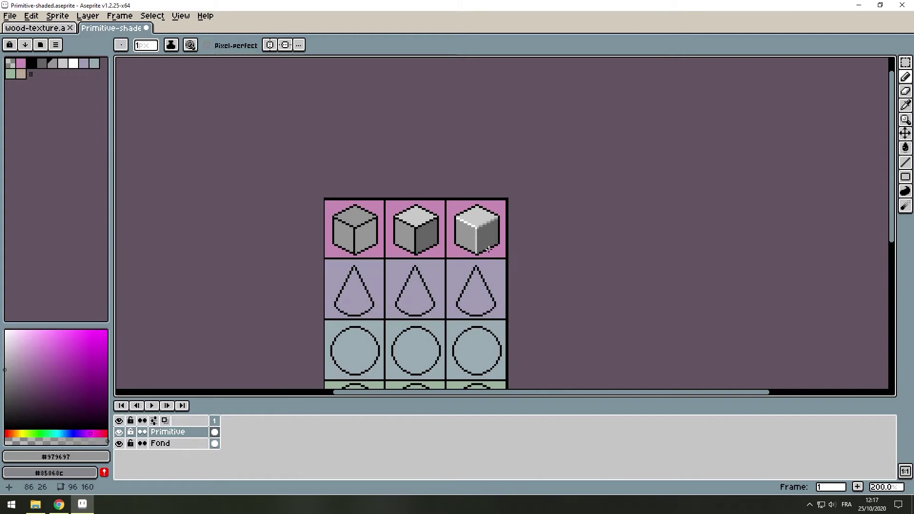
scroll(489, 249, up, 1)
scroll(476, 189, up, 8)
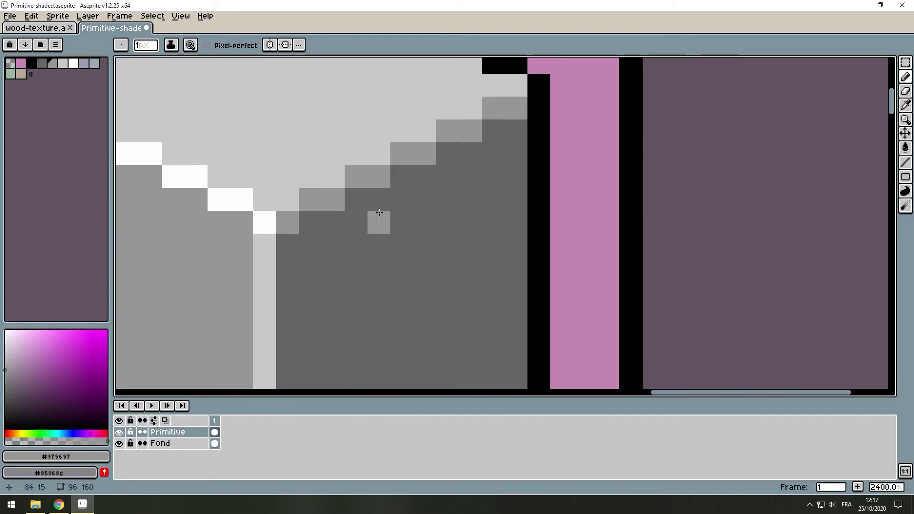
Step: Lighten the staircase pixels along the third cube's stepped top edge with light grey
alt+click(340, 171)
click(310, 199)
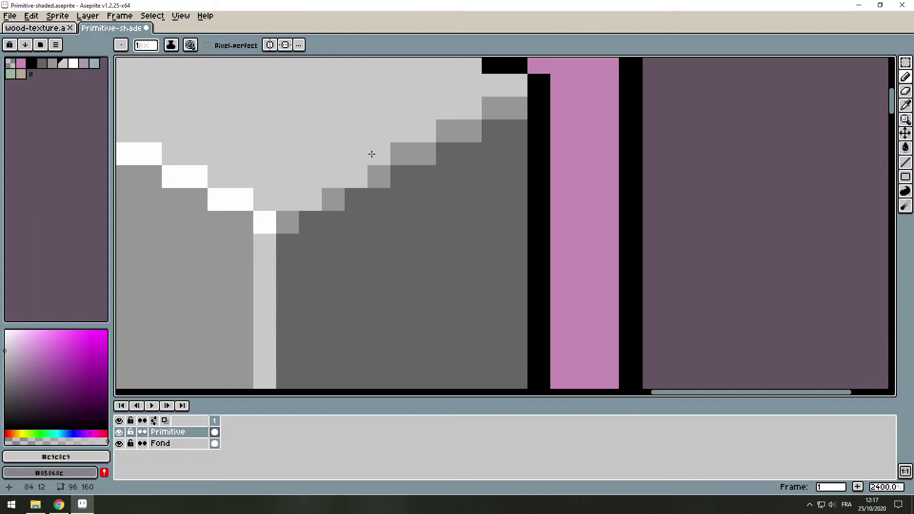
click(402, 153)
click(447, 130)
click(516, 108)
scroll(495, 119, down, 7)
scroll(372, 201, down, 2)
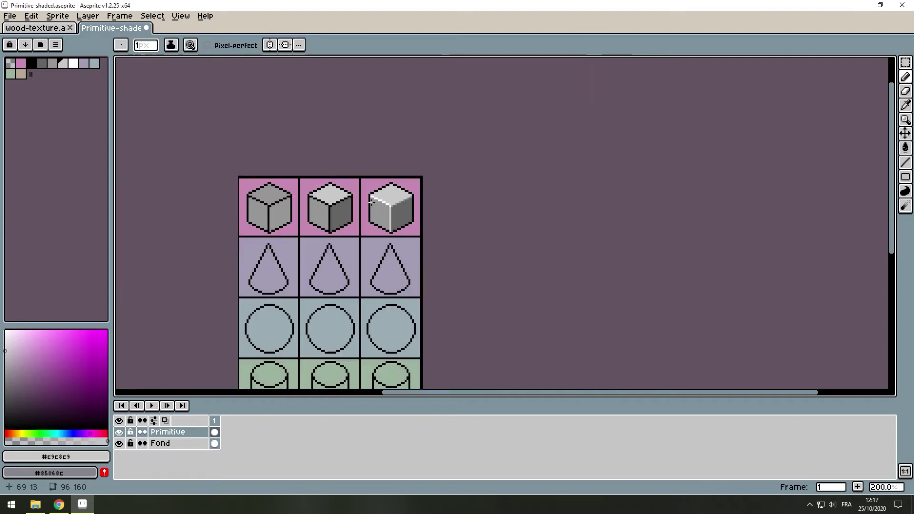
drag(389, 167, 438, 150)
drag(492, 155, 505, 108)
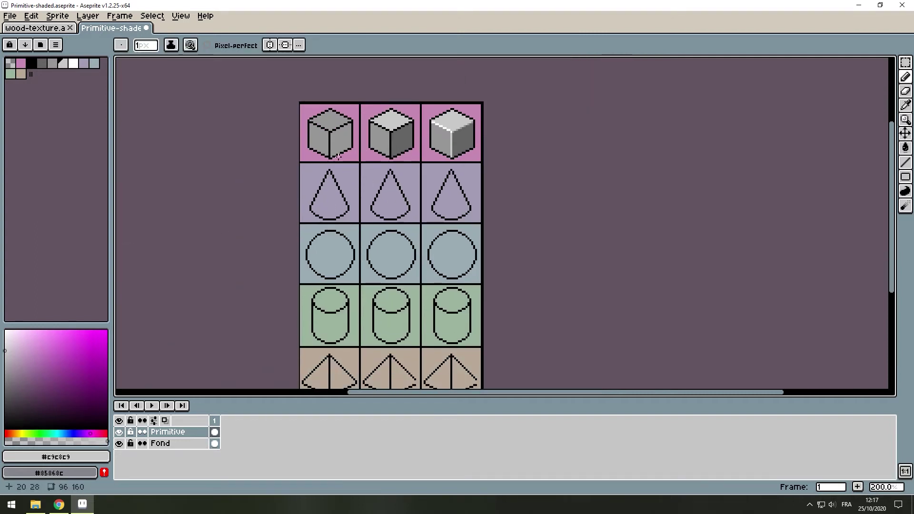
drag(402, 181, 389, 163)
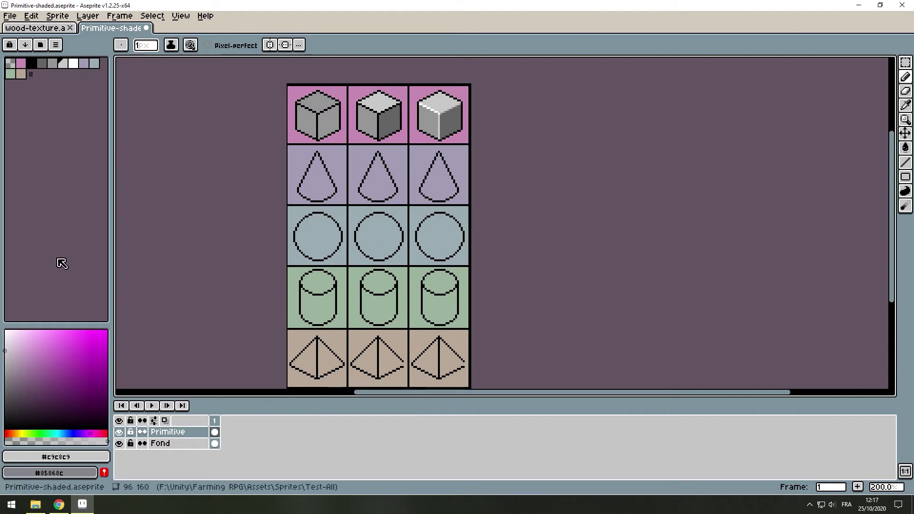
scroll(310, 165, up, 1)
scroll(414, 95, up, 3)
Step: Draw a dark shading line down the middle cone and fill its right strip dark
mouse_move(379, 215)
mouse_down()
mouse_move(336, 327)
mouse_move(321, 200)
mouse_up()
scroll(334, 158, up, 1)
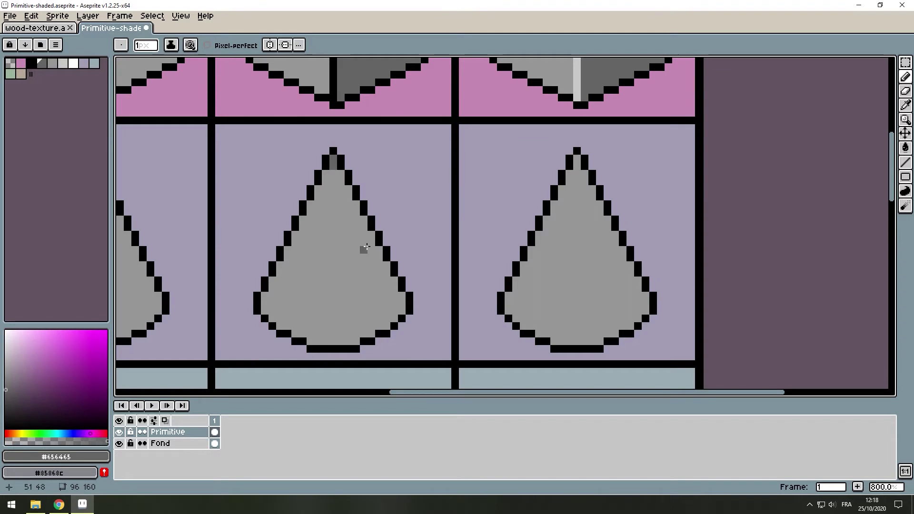
drag(333, 170, 392, 324)
key(g)
click(381, 280)
key(b)
click(349, 193)
drag(345, 192, 378, 209)
Step: Try splitting the left cone and filling its right half dark, then undo it
drag(461, 138, 468, 191)
scroll(457, 197, down, 1)
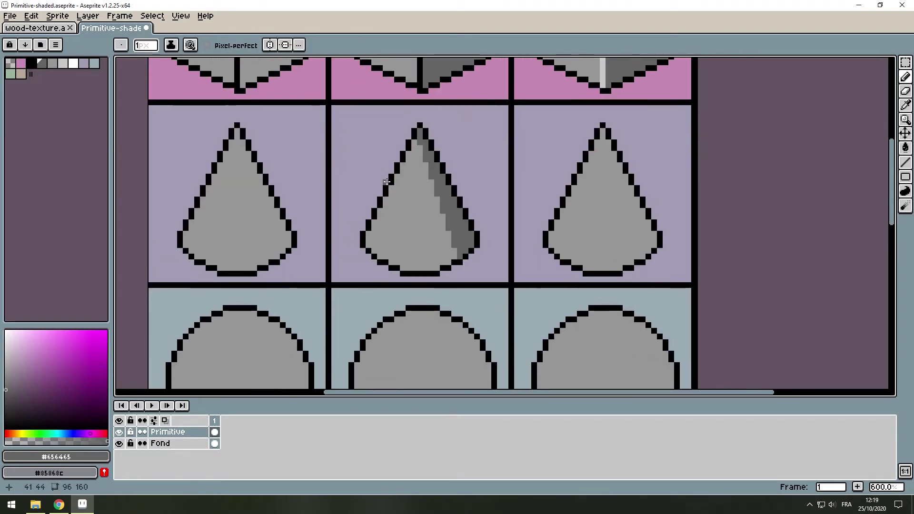
drag(238, 129, 238, 269)
key(g)
click(252, 231)
scroll(253, 231, down, 1)
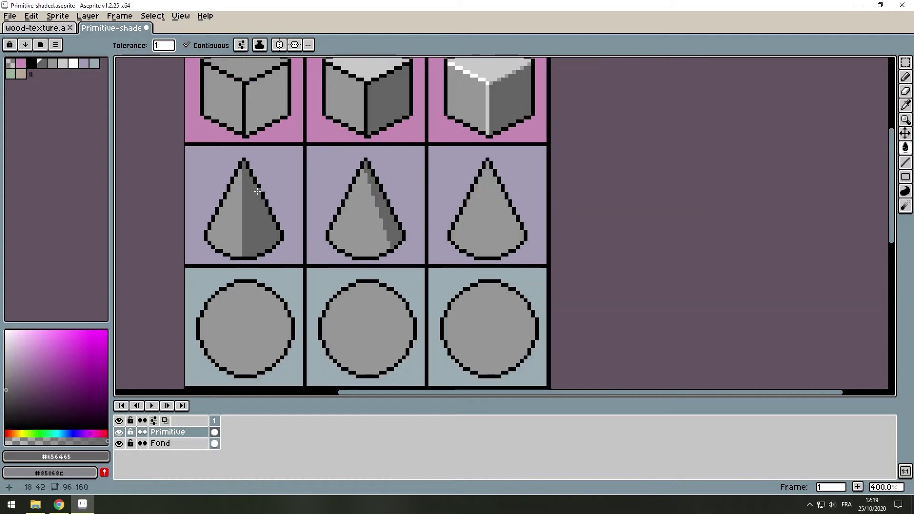
drag(333, 200, 342, 249)
key(ctrl+z)
key(ctrl+z)
Step: Open the sprite sheet export options and cancel without exporting
key(ctrl+e)
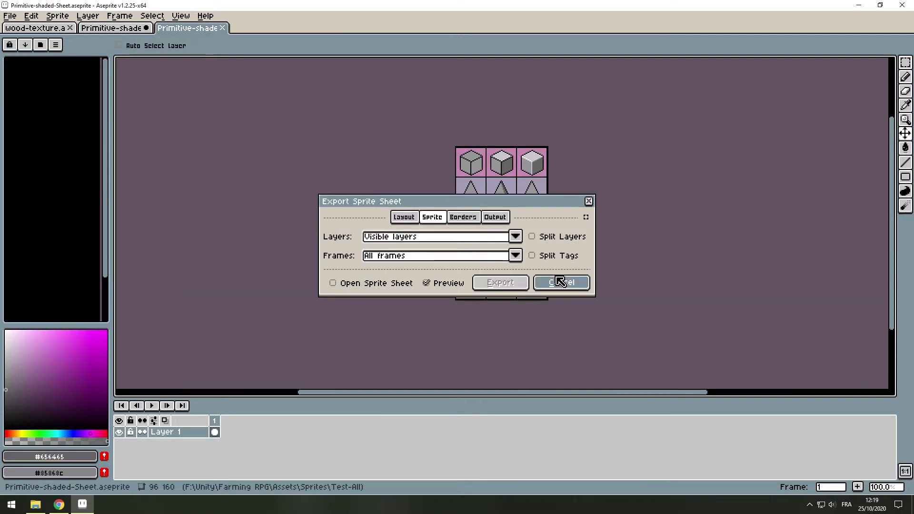
click(574, 283)
key(b)
mouse_move(374, 247)
mouse_down()
mouse_move(323, 205)
mouse_move(172, 218)
mouse_up()
scroll(322, 206, up, 2)
Step: Draw a dark line down the third cone and fill its right strip dark grey
drag(386, 114, 438, 285)
key(g)
click(435, 250)
click(402, 152)
click(393, 134)
key(b)
scroll(396, 196, down, 1)
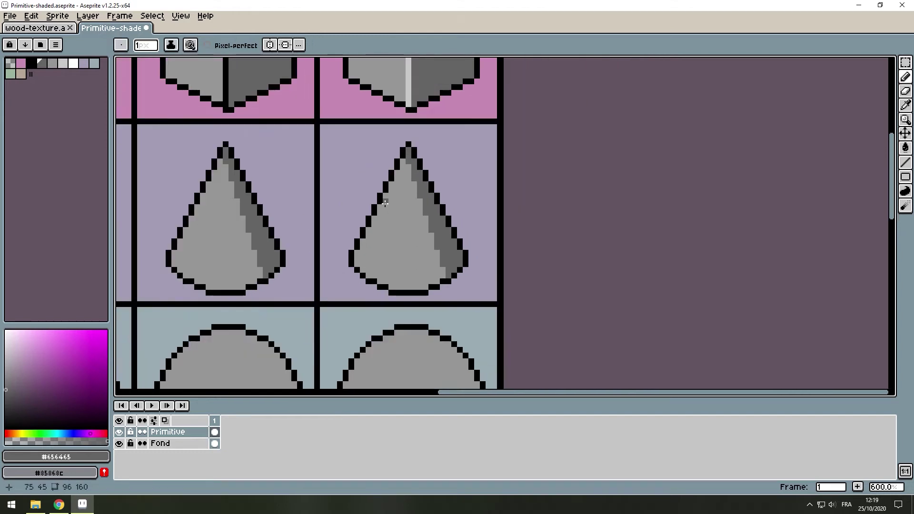
Step: Pick pure white and fill the third cone's left strip white
alt+click(410, 91)
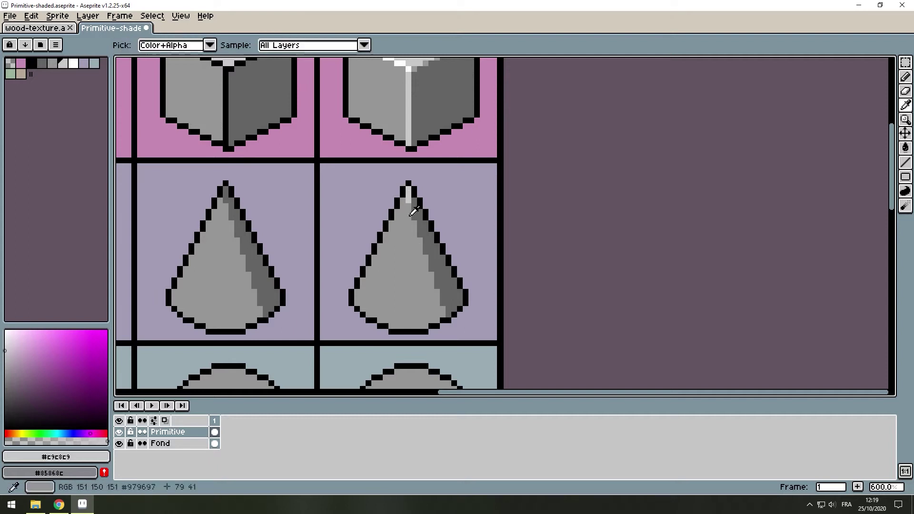
alt+click(408, 204)
scroll(387, 196, up, 3)
alt+click(400, 136)
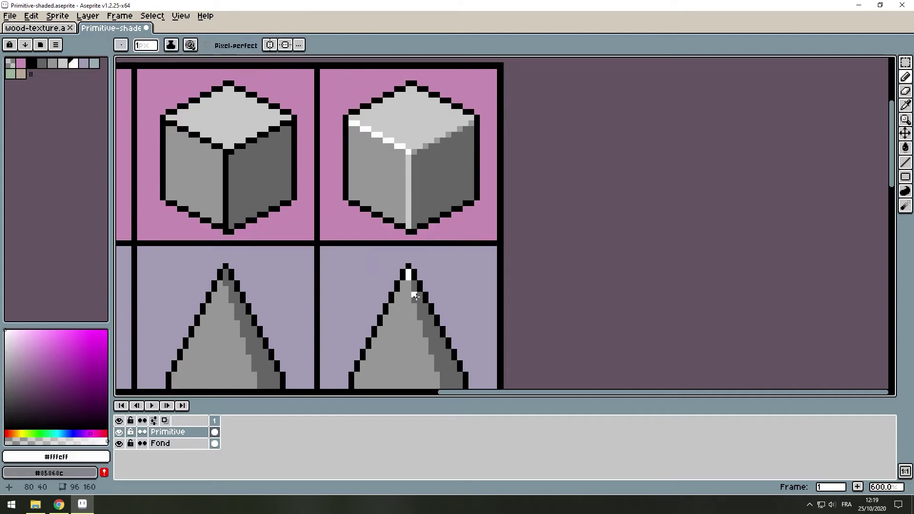
scroll(414, 296, down, 2)
scroll(403, 227, down, 3)
drag(400, 119, 368, 224)
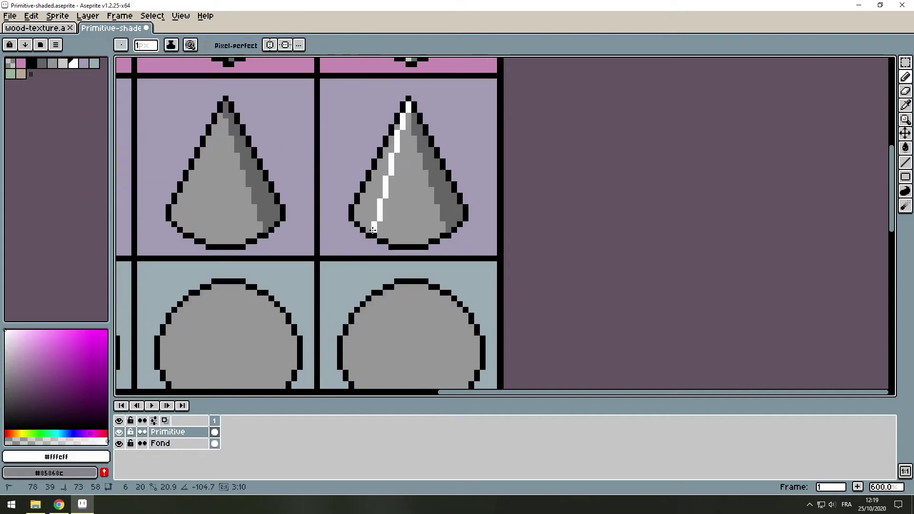
key(g)
click(369, 205)
key(b)
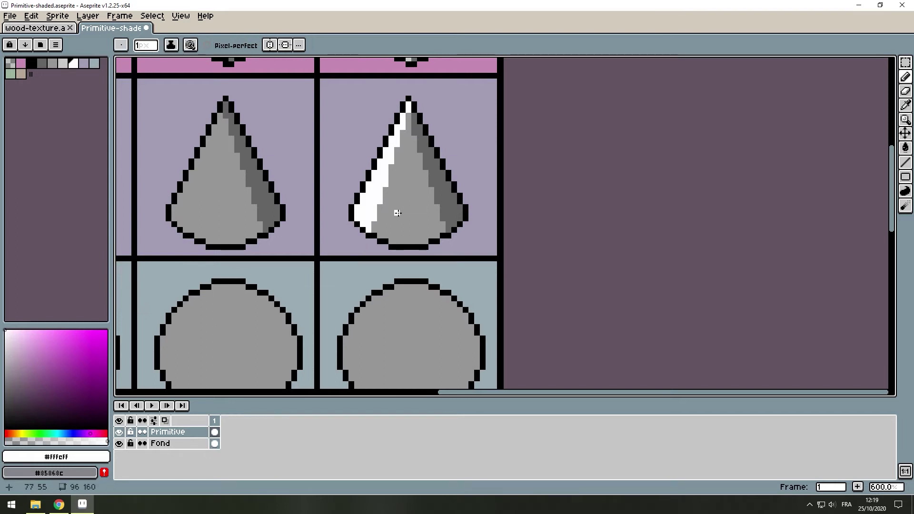
Step: Sample the cube's pale grey and fill the third cone's middle strip with it
scroll(397, 213, down, 2)
scroll(431, 76, up, 1)
key(i)
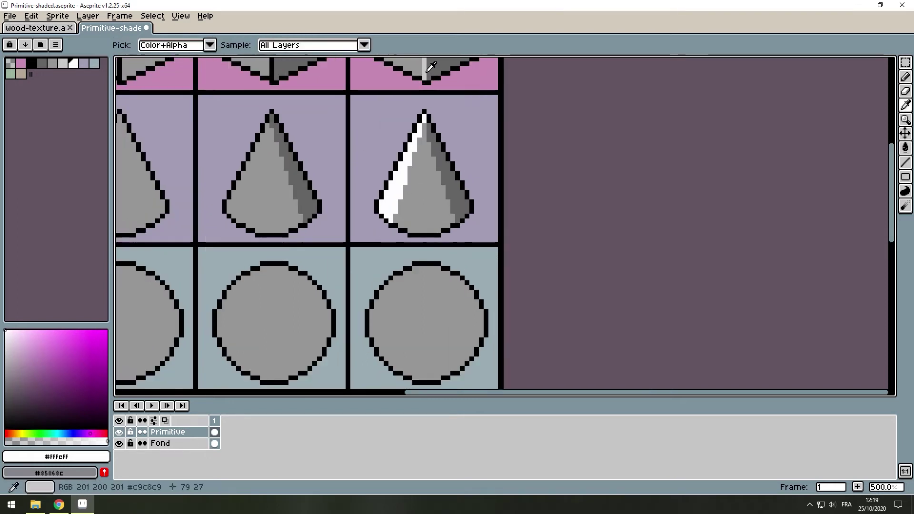
click(432, 66)
key(b)
drag(423, 145, 424, 233)
key(g)
click(410, 200)
Step: Return to the Pencil with dark grey as the drawing colour
scroll(475, 183, down, 3)
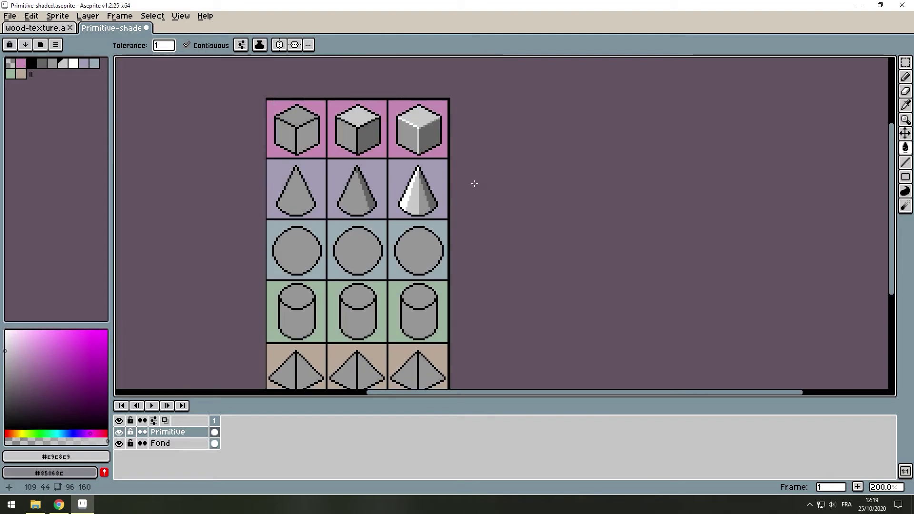
scroll(422, 175, up, 3)
scroll(422, 174, up, 2)
key(b)
alt+click(412, 167)
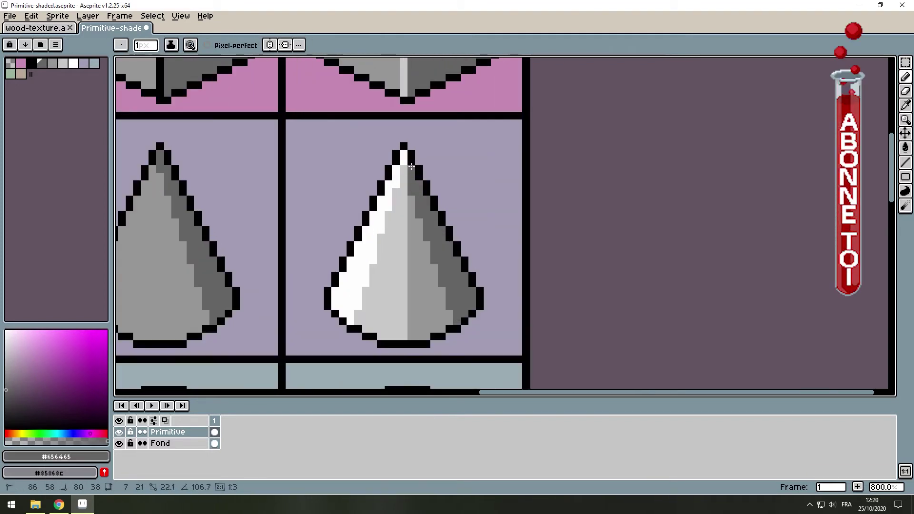
scroll(411, 167, up, 2)
scroll(449, 190, down, 7)
scroll(292, 343, up, 1)
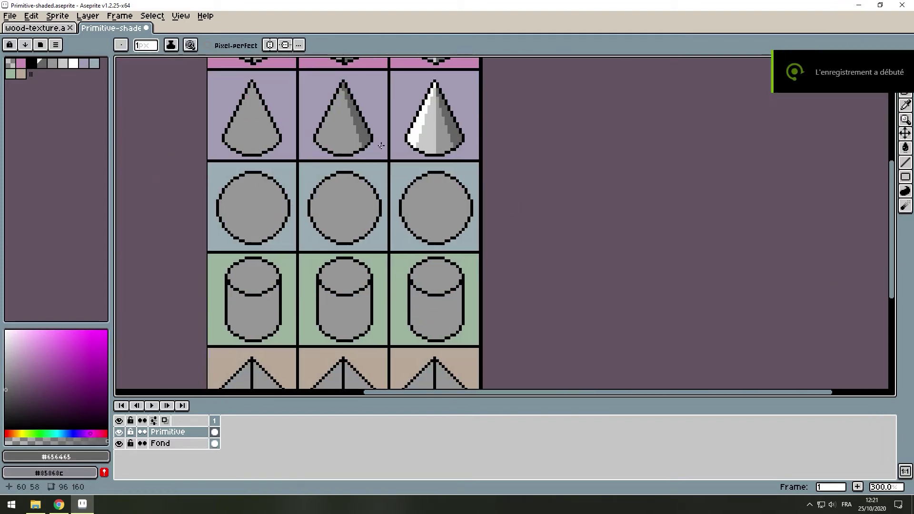
Step: Draw a dark shading line along the middle circle's lower edge
scroll(381, 146, up, 1)
scroll(357, 199, up, 3)
scroll(333, 214, down, 3)
scroll(301, 243, up, 5)
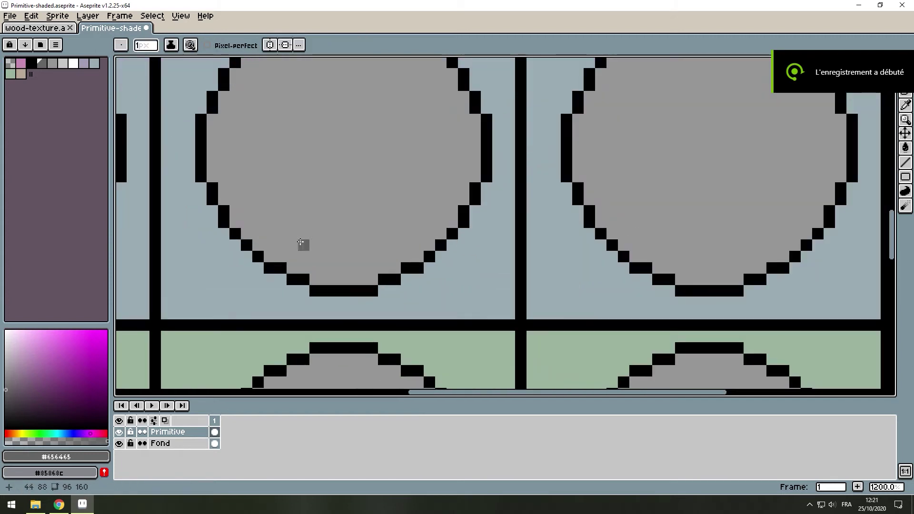
scroll(300, 242, down, 4)
scroll(341, 249, up, 1)
scroll(381, 266, up, 1)
scroll(431, 287, up, 2)
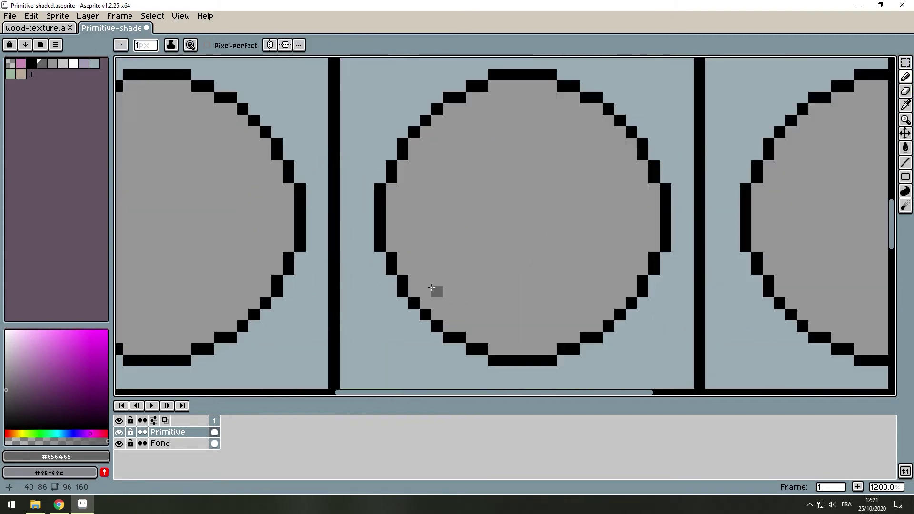
drag(432, 287, 378, 223)
click(375, 224)
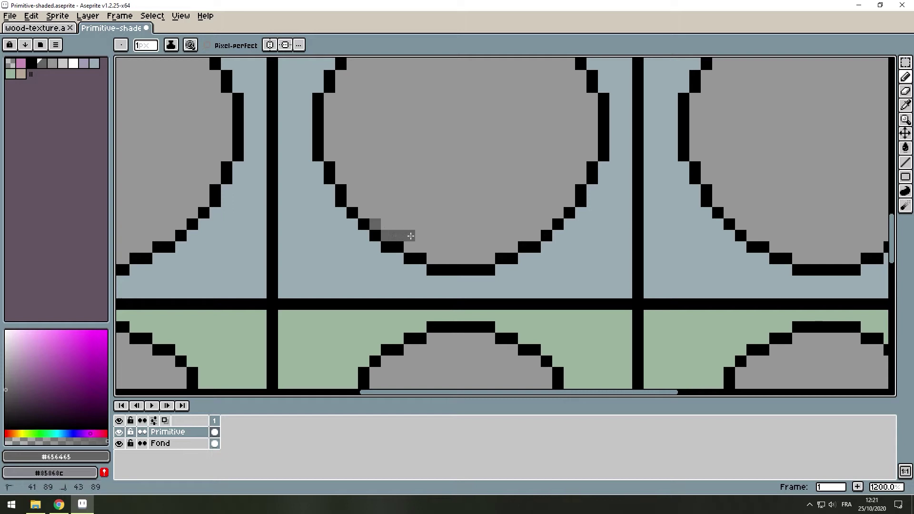
click(426, 235)
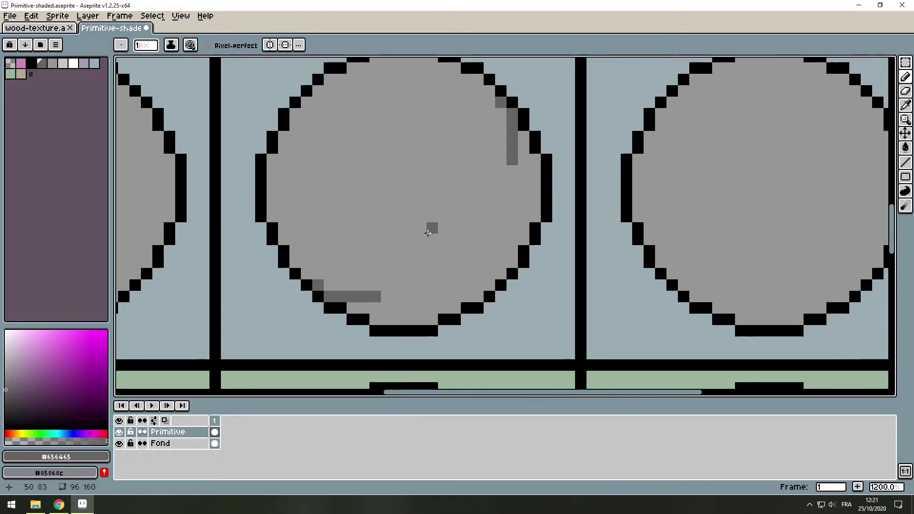
Step: Extend the dark shading curve inside the middle circle with extra dark pixels
drag(427, 233, 366, 190)
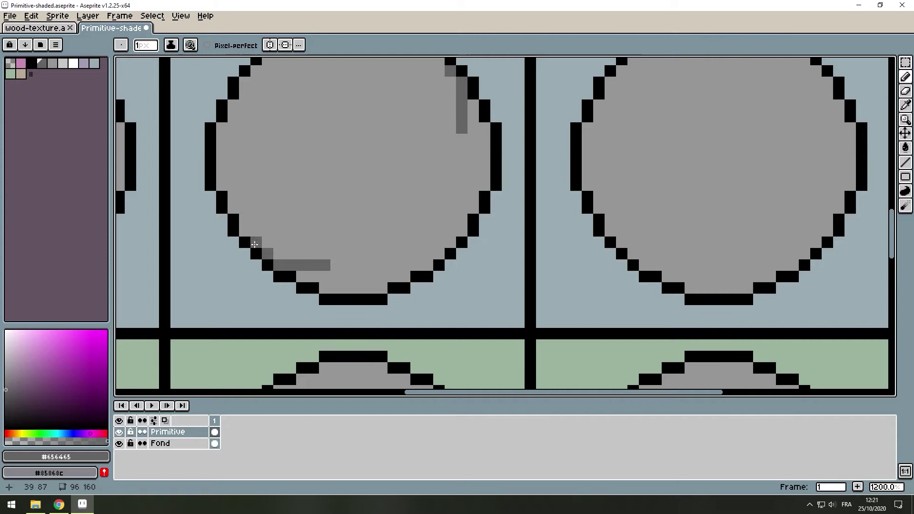
scroll(439, 153, up, 2)
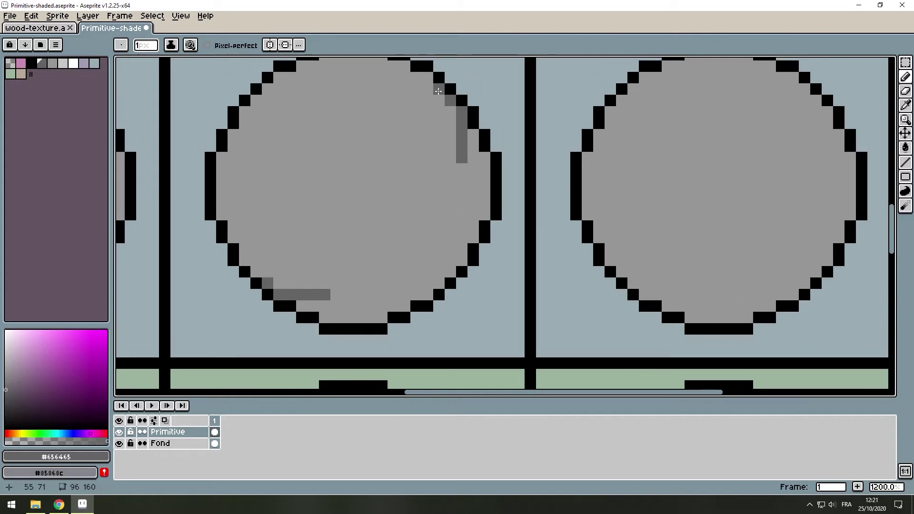
click(450, 103)
scroll(471, 182, up, 1)
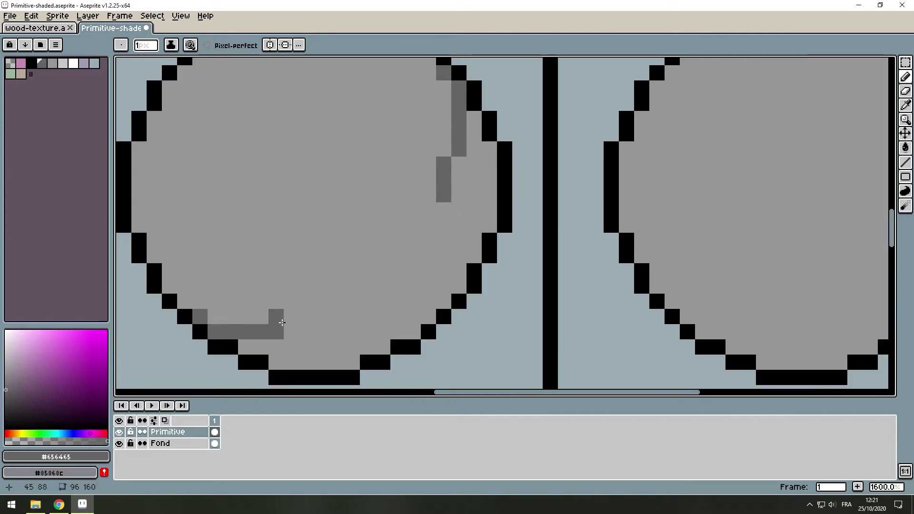
drag(337, 301, 352, 301)
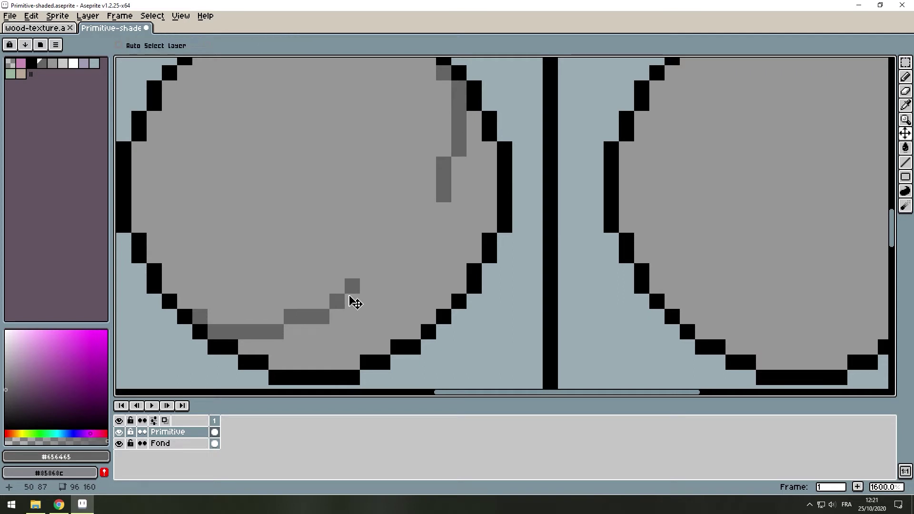
click(427, 210)
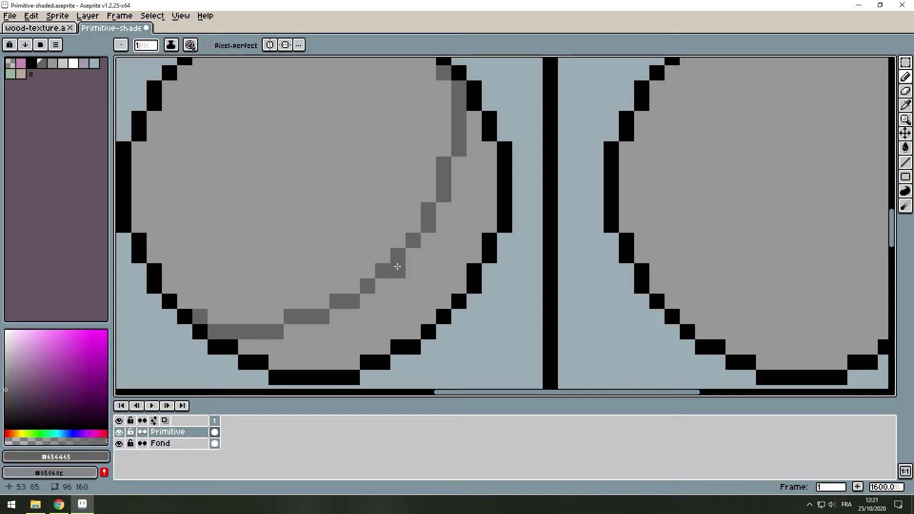
Step: Switch to the Paint Bucket and select the shaded middle circle
key(g)
scroll(390, 249, down, 5)
scroll(361, 200, down, 1)
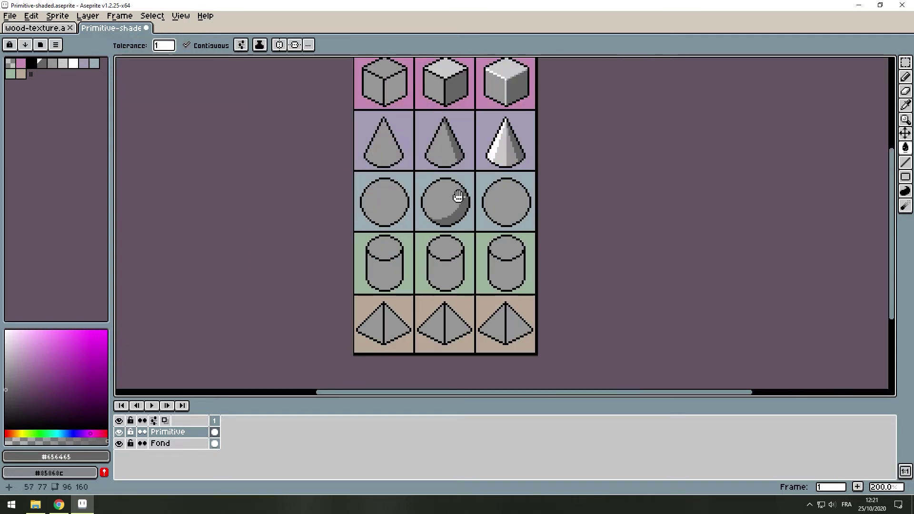
scroll(350, 190, up, 2)
scroll(351, 190, up, 1)
click(905, 63)
Step: Copy the shaded circle onto the right circle and drop it in place
drag(118, 79, 336, 290)
drag(241, 196, 478, 195)
key(b)
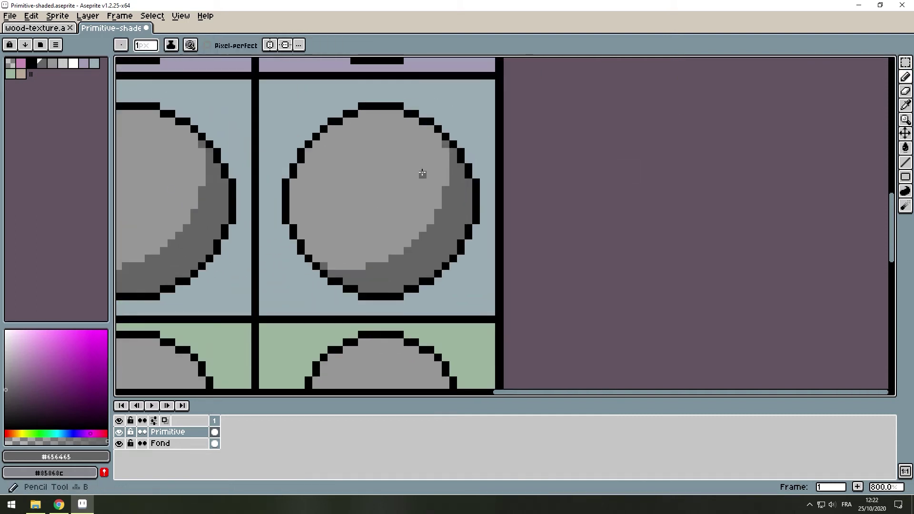
scroll(405, 221, down, 1)
scroll(415, 228, down, 3)
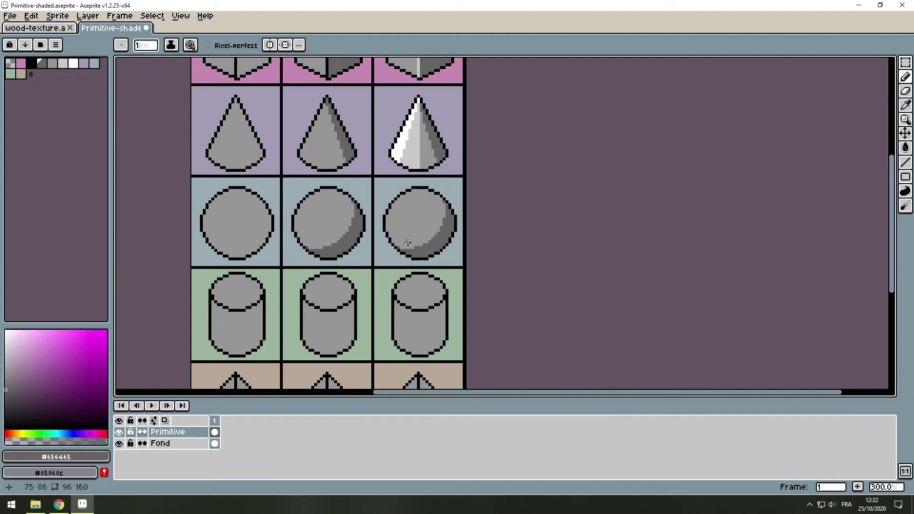
scroll(408, 243, up, 6)
scroll(418, 204, up, 1)
scroll(404, 353, down, 2)
scroll(381, 190, up, 3)
Step: Paint pale highlight pixels on the third sphere and fill its lit area lighter grey
drag(315, 231, 279, 159)
click(325, 182)
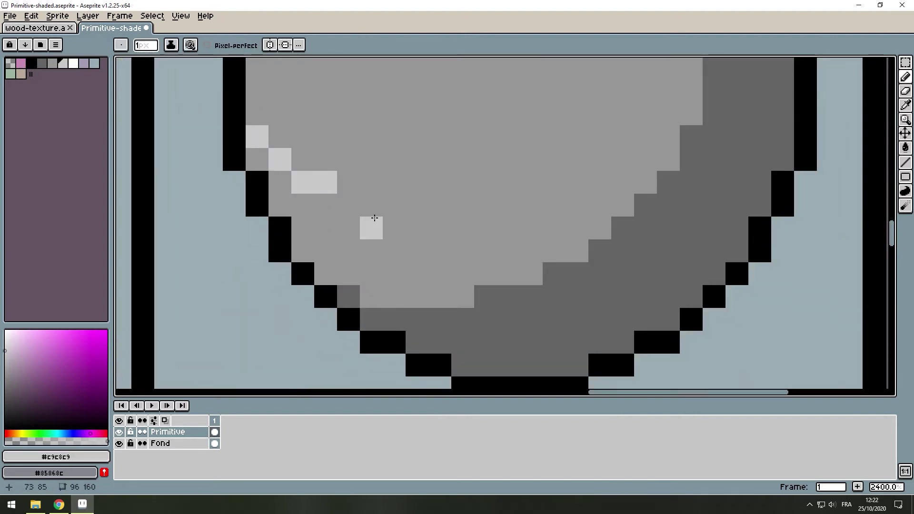
drag(347, 204, 463, 205)
scroll(512, 223, up, 2)
scroll(552, 131, down, 1)
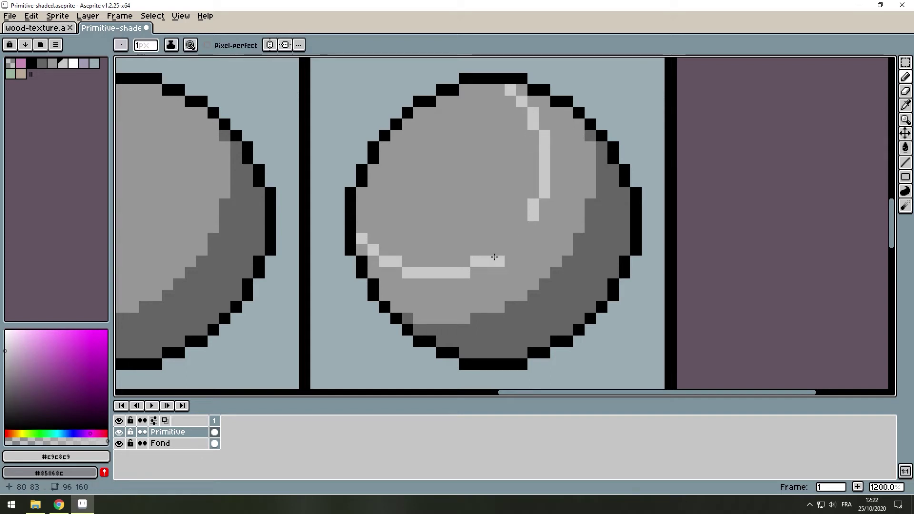
key(g)
click(485, 167)
scroll(476, 171, down, 5)
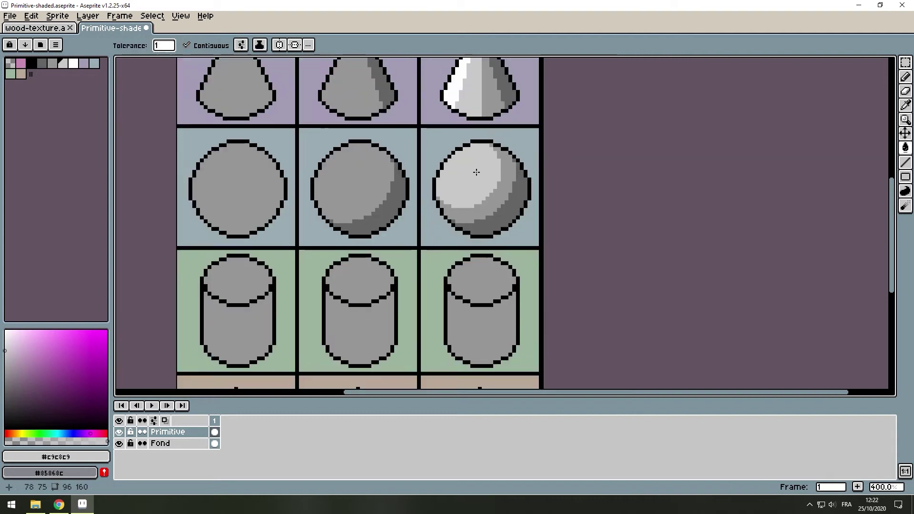
scroll(476, 171, up, 1)
drag(431, 111, 432, 178)
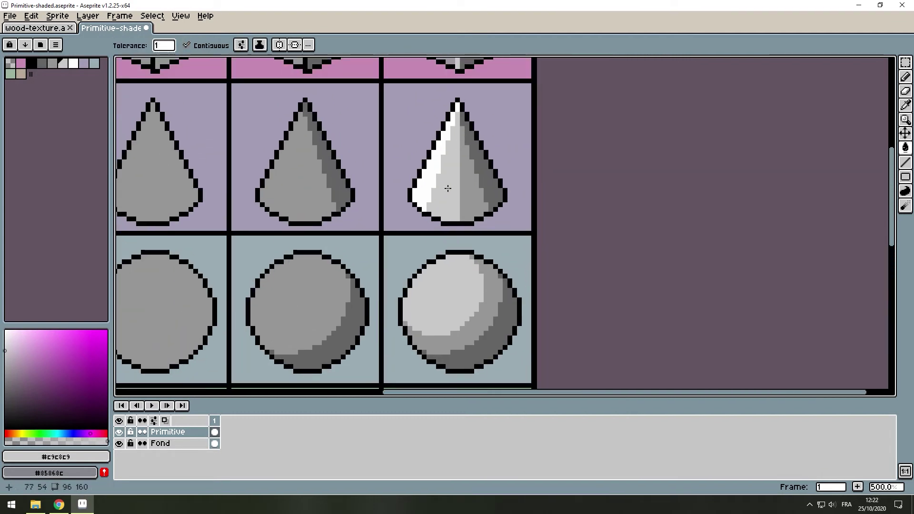
Step: Eyedrop white from the cube, dab an 8px highlight, then reset the brush to 1px
scroll(447, 189, up, 3)
alt+click(438, 96)
scroll(405, 286, down, 3)
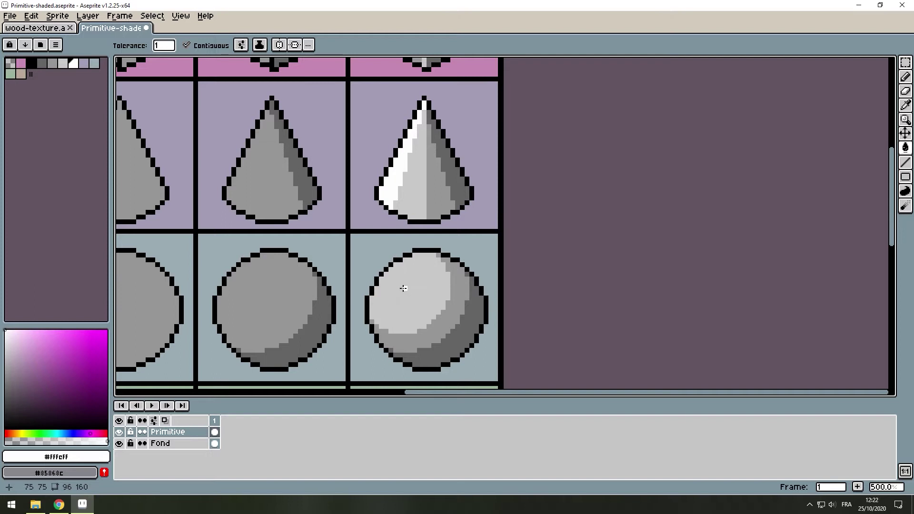
scroll(403, 288, down, 2)
key(b)
key(plus)
key(plus)
key(plus)
scroll(410, 246, down, 1)
key(minus)
key(minus)
key(minus)
scroll(404, 232, down, 2)
Step: Draw a dark line down the middle cylinder and fill its right strip dark grey
scroll(404, 232, left, 1)
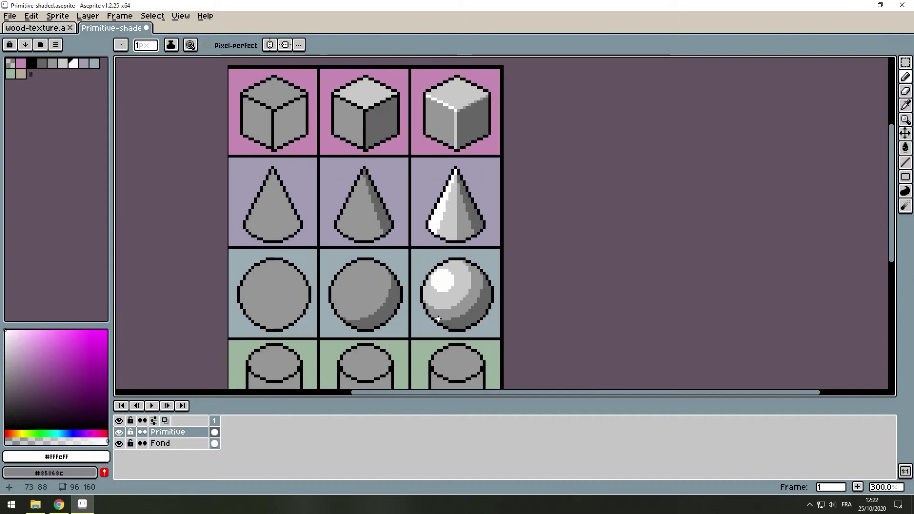
scroll(606, 95, up, 3)
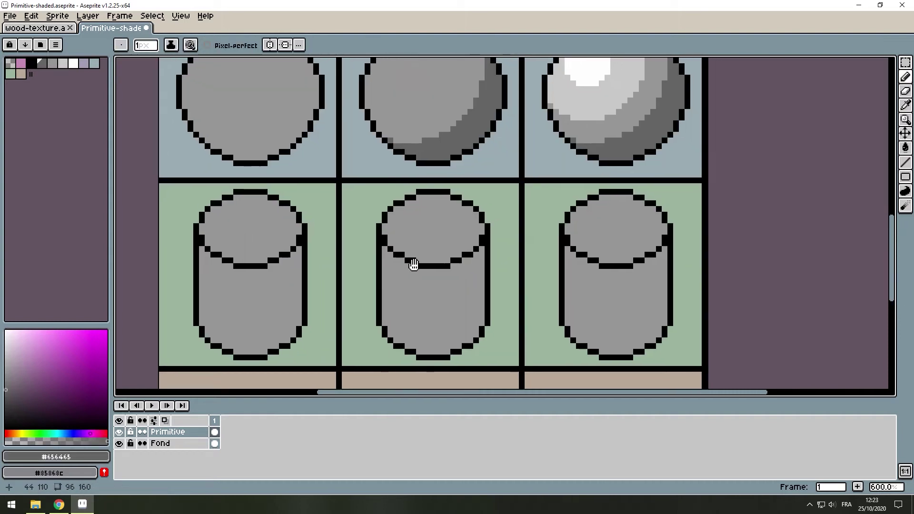
scroll(408, 261, up, 1)
scroll(438, 221, up, 2)
drag(490, 192, 490, 354)
key(g)
click(513, 253)
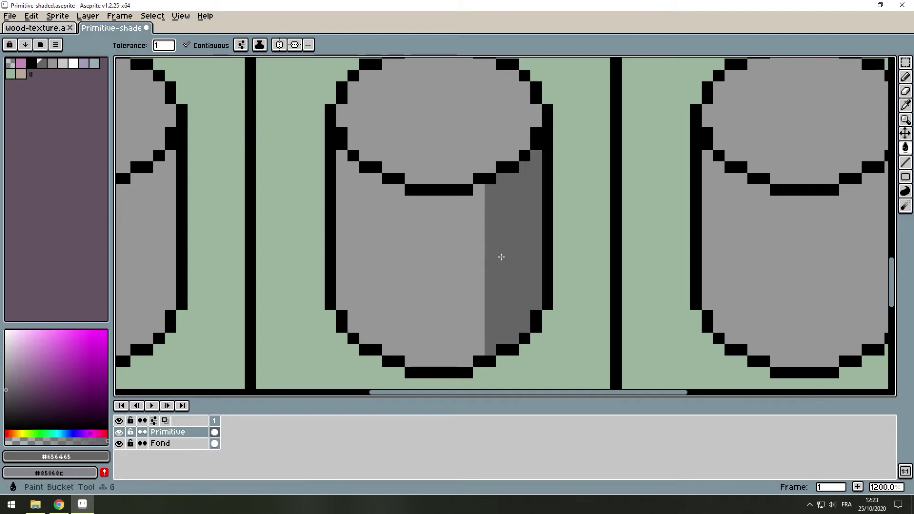
Step: Eyedrop light grey from the sphere and fill both cylinder tops with it
key(i)
scroll(453, 235, down, 3)
scroll(601, 133, down, 1)
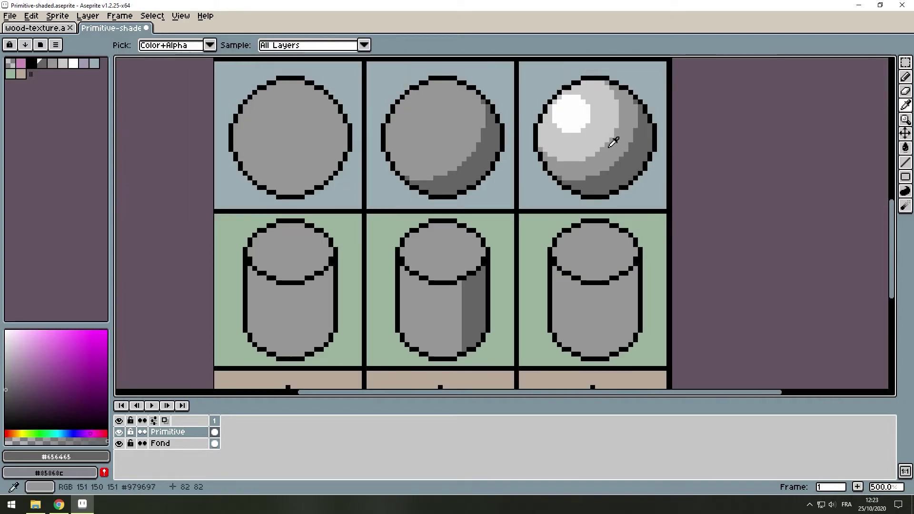
key(b)
key(i)
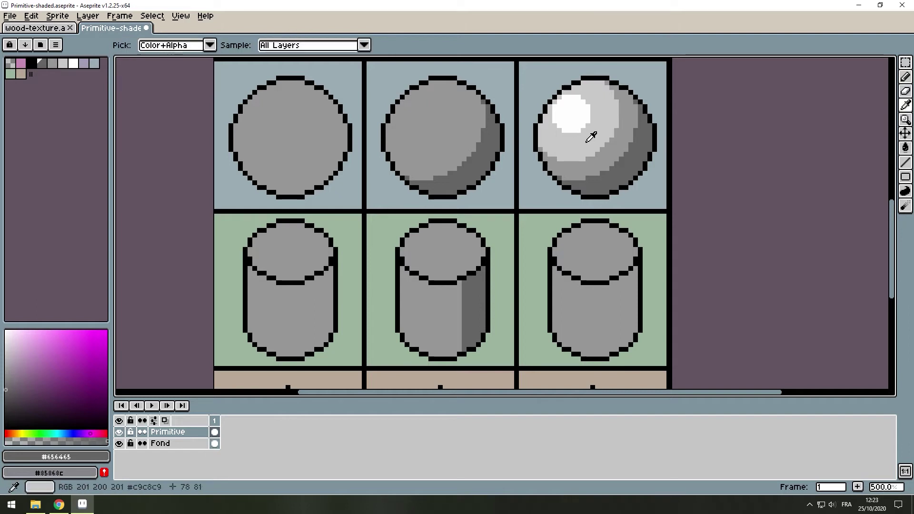
click(589, 130)
key(g)
click(443, 252)
click(595, 252)
drag(533, 289, 428, 249)
Step: Draw a dark line down the right cylinder and fill its side strip dark grey
scroll(428, 248, up, 4)
key(b)
click(415, 209)
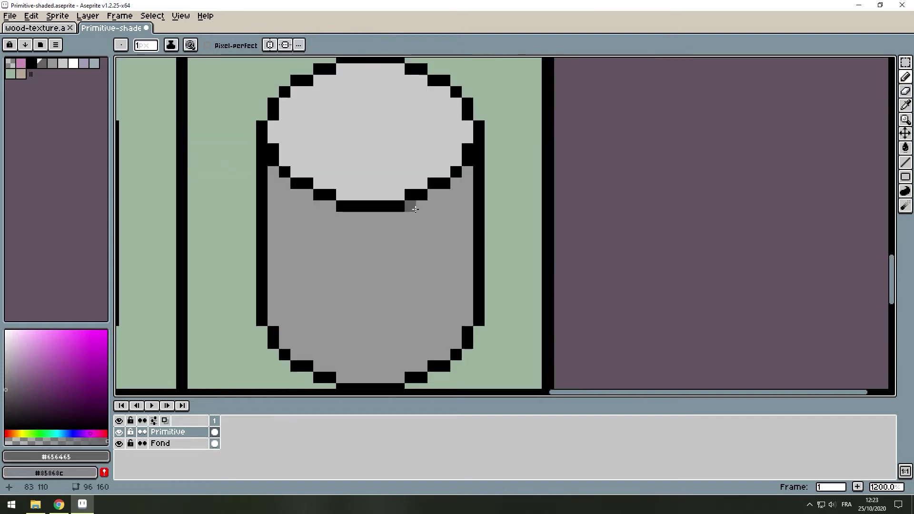
shift+click(433, 367)
key(g)
click(453, 285)
scroll(416, 210, down, 3)
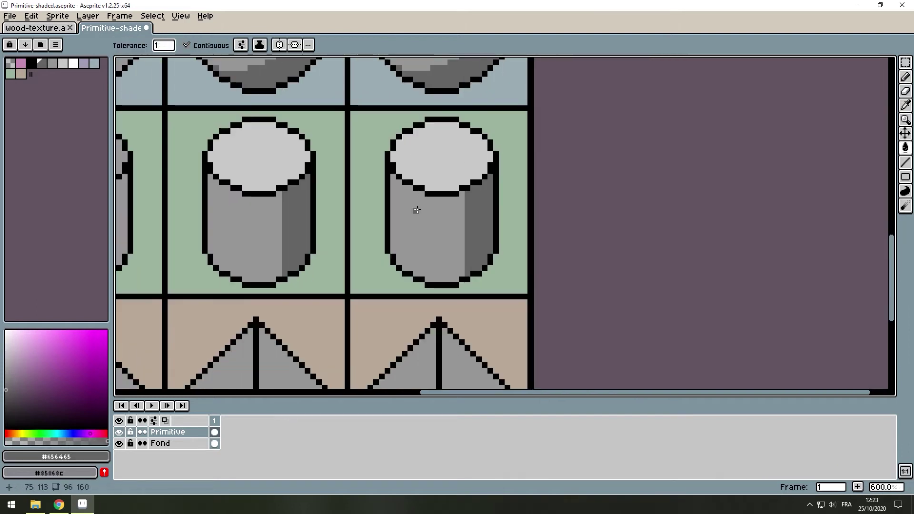
Step: Draw a white highlight along the right cylinder's top rim, touching up an edge pixel
key(b)
scroll(417, 210, down, 3)
drag(438, 204, 406, 257)
alt+click(403, 188)
scroll(378, 194, up, 7)
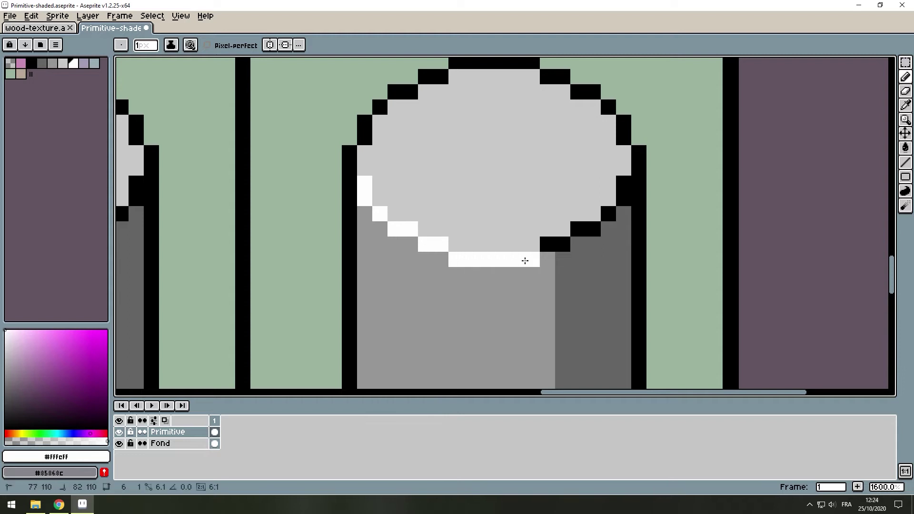
mouse_move(491, 206)
mouse_down()
mouse_move(460, 199)
mouse_move(523, 239)
mouse_up()
alt+click(457, 202)
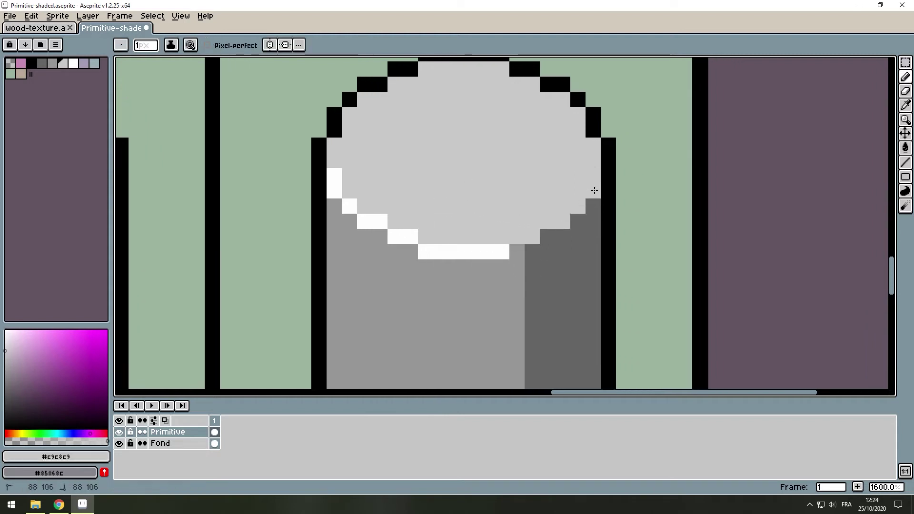
Step: Draw two light grey stripes down the cylinder front and fill its left band lighter
scroll(594, 190, down, 6)
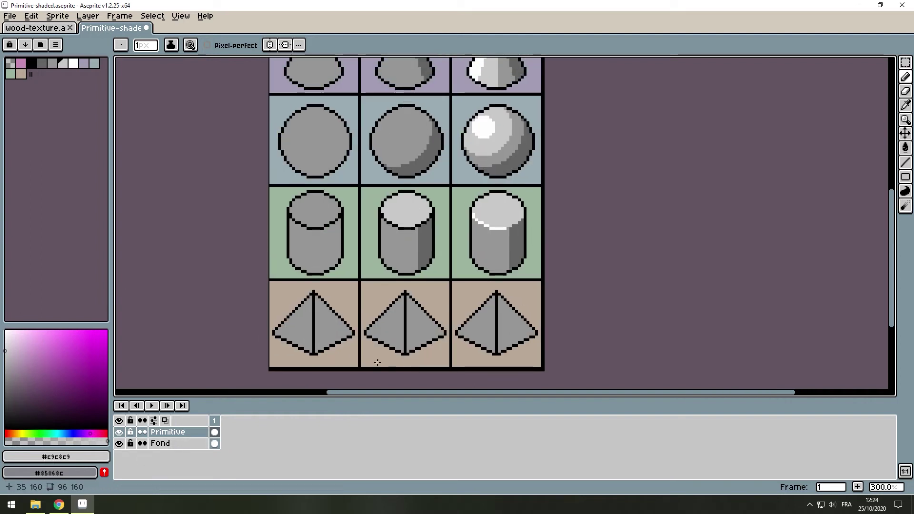
scroll(389, 292, up, 2)
scroll(461, 247, up, 2)
scroll(485, 69, down, 1)
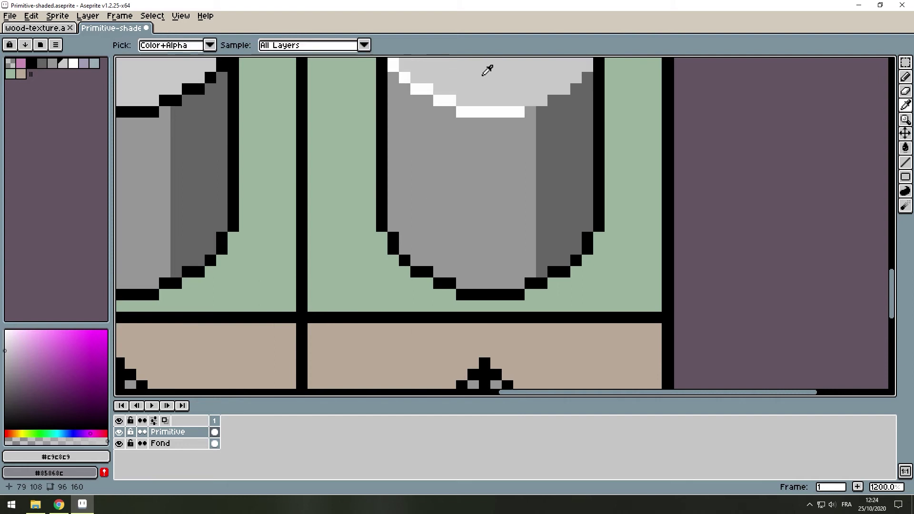
drag(416, 100, 413, 260)
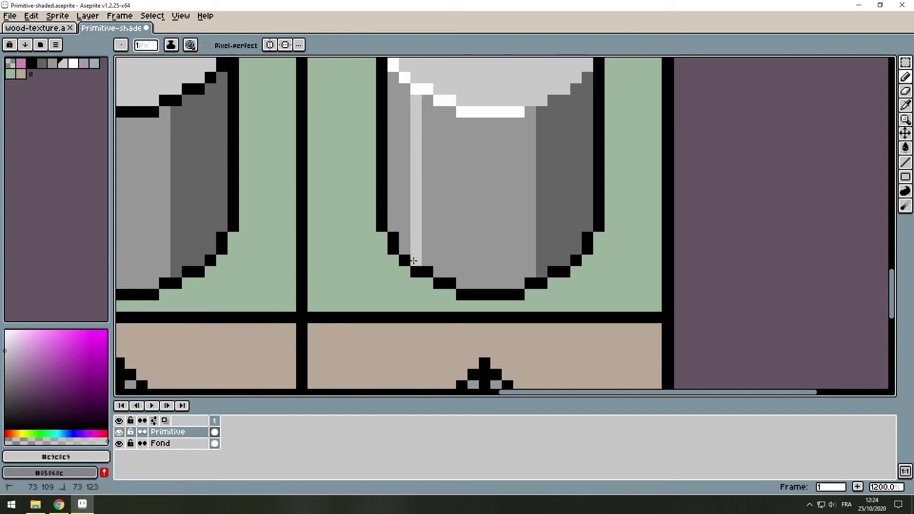
drag(477, 123, 463, 276)
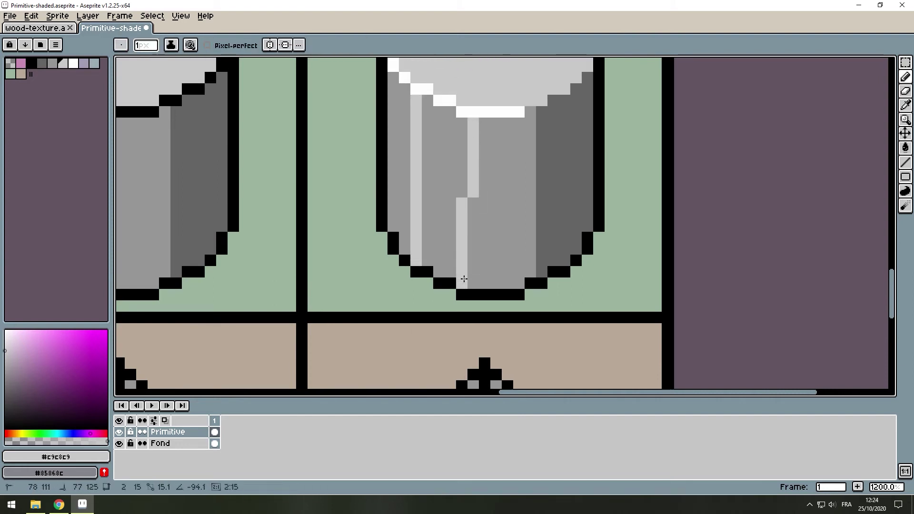
key(g)
click(451, 196)
scroll(454, 190, down, 5)
scroll(454, 191, down, 1)
drag(454, 190, 482, 266)
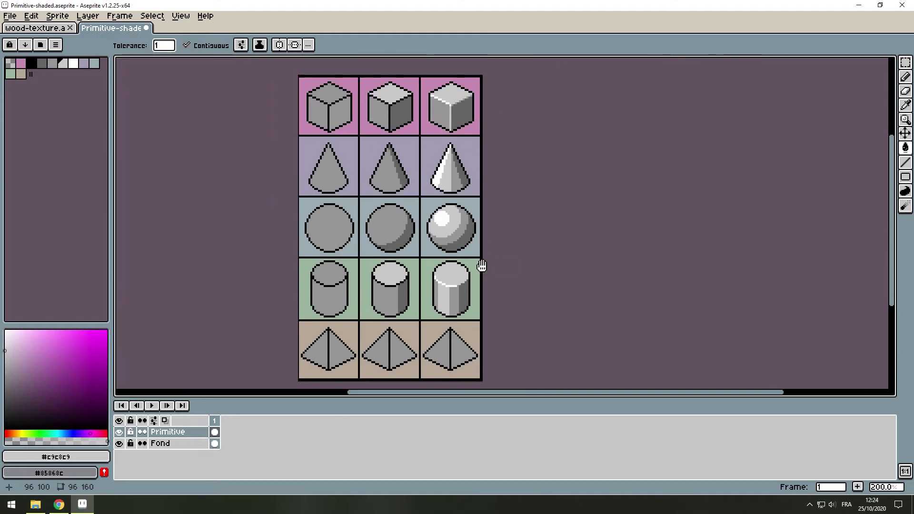
Step: Fill the middle pyramid's left face light grey
key(b)
scroll(440, 290, up, 1)
scroll(457, 276, down, 1)
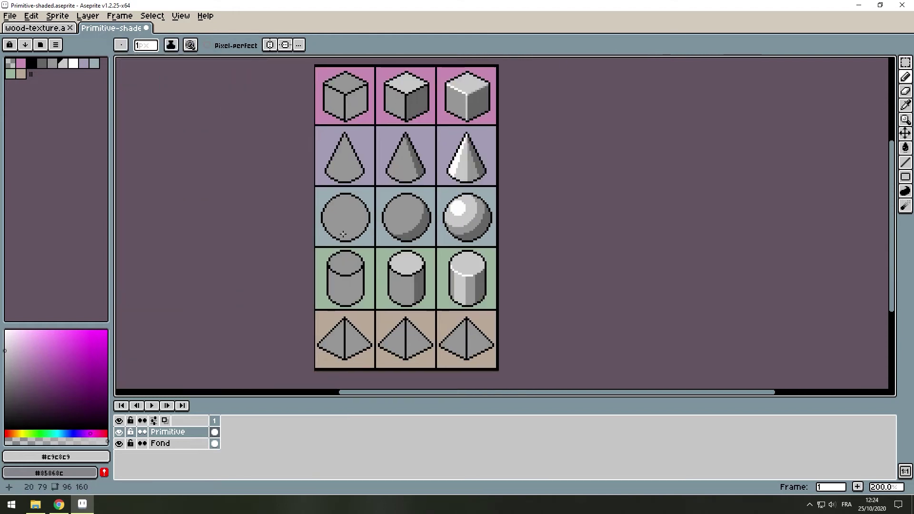
scroll(510, 286, down, 3)
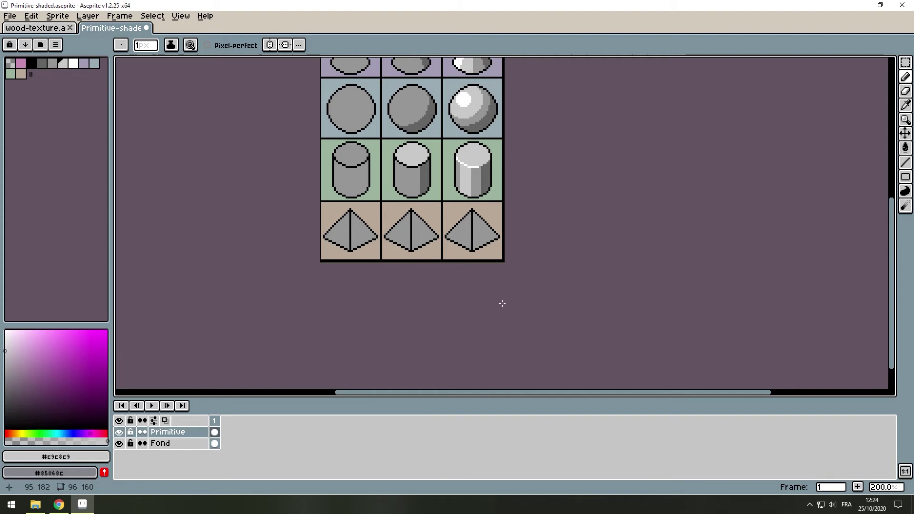
scroll(544, 302, up, 3)
scroll(500, 233, up, 1)
scroll(452, 224, down, 3)
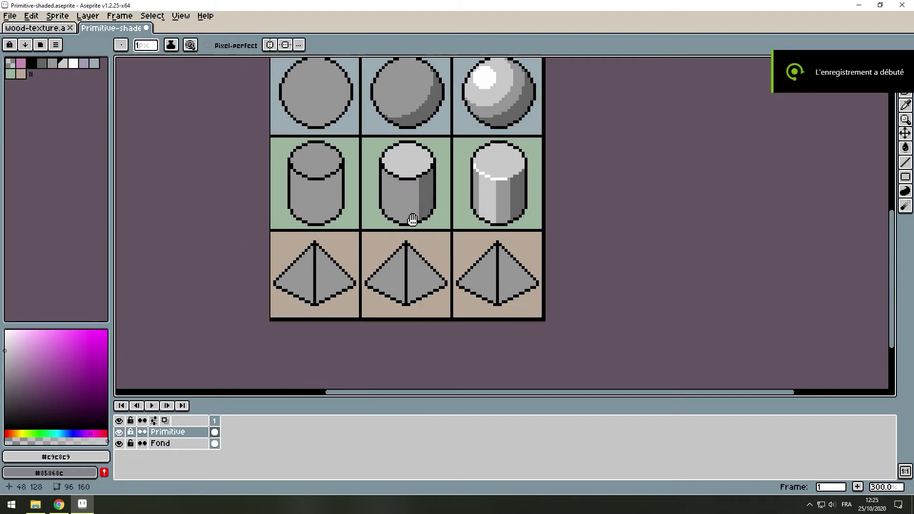
scroll(407, 218, down, 1)
scroll(395, 236, up, 1)
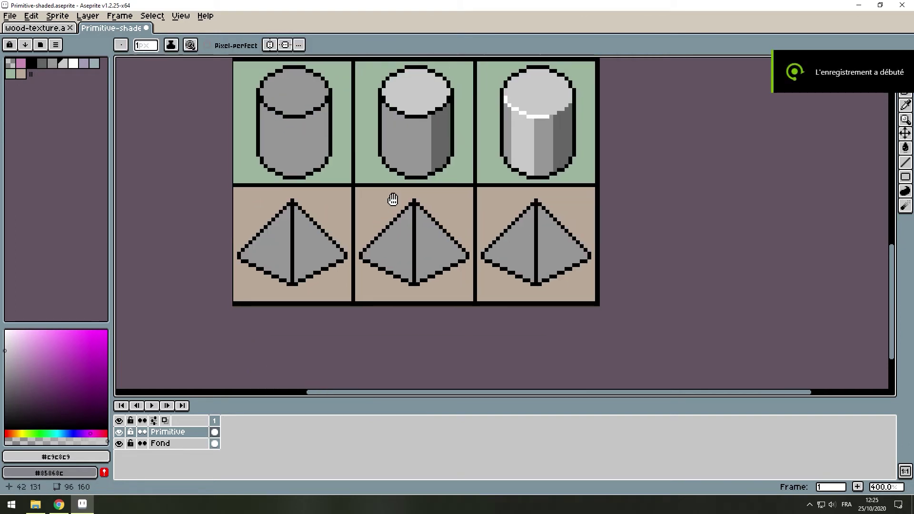
scroll(390, 199, down, 1)
key(g)
click(388, 253)
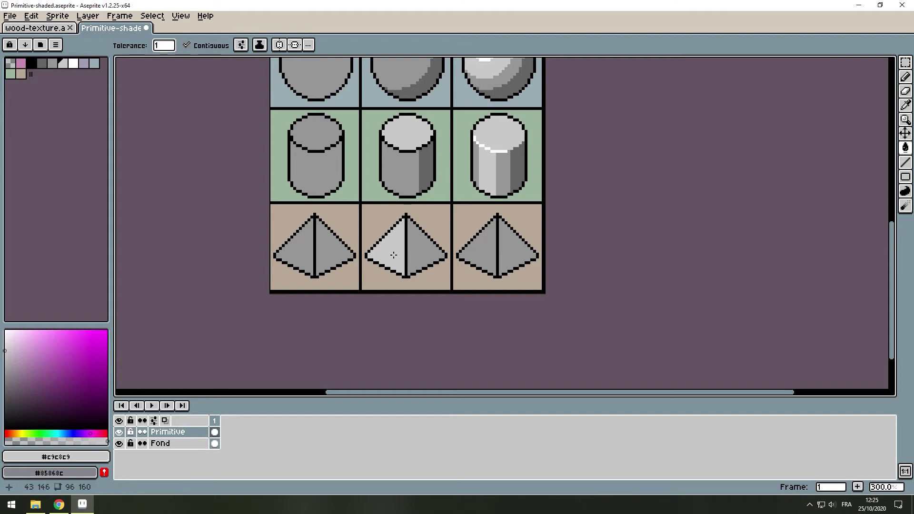
Step: Pick dark grey, then white from the cylinder rim, and draw a white ridge down the right pyramid
scroll(395, 238, up, 2)
alt+click(437, 286)
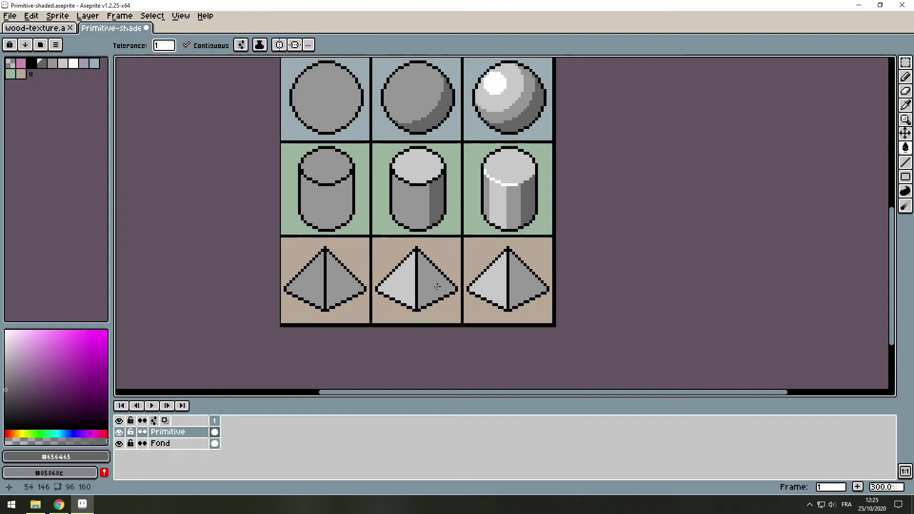
key(b)
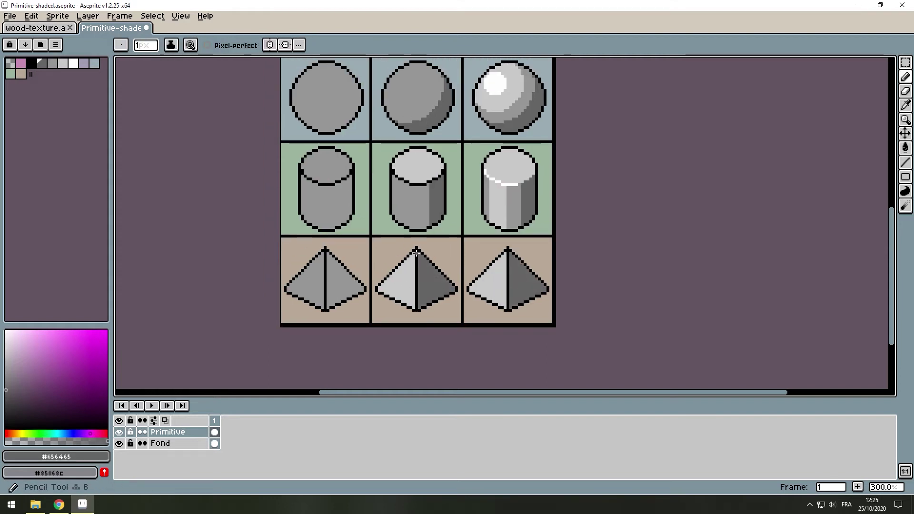
scroll(376, 274, up, 1)
scroll(419, 143, right, 2)
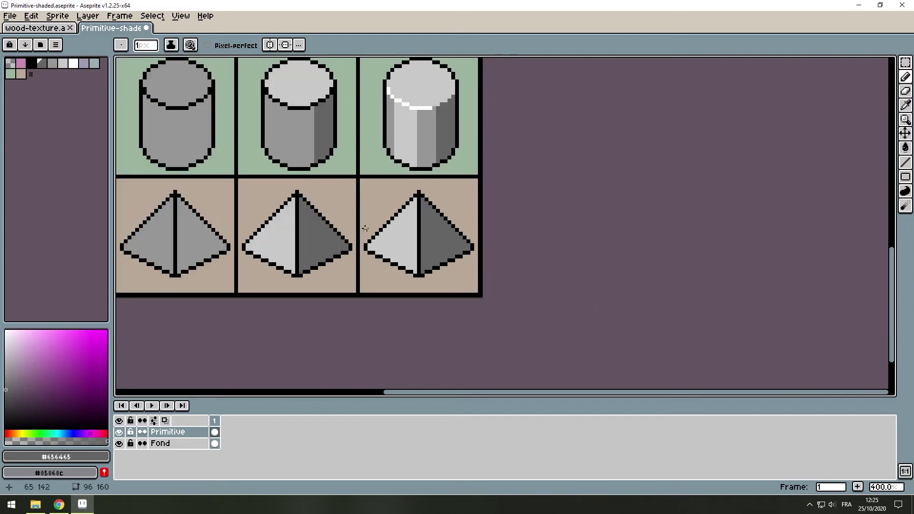
alt+click(422, 103)
scroll(407, 200, up, 3)
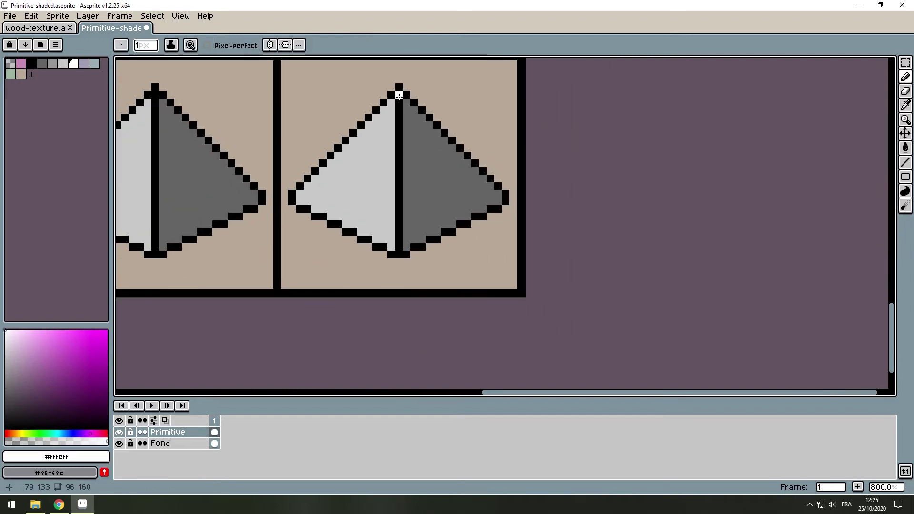
drag(399, 95, 399, 248)
scroll(460, 214, down, 2)
scroll(460, 214, down, 3)
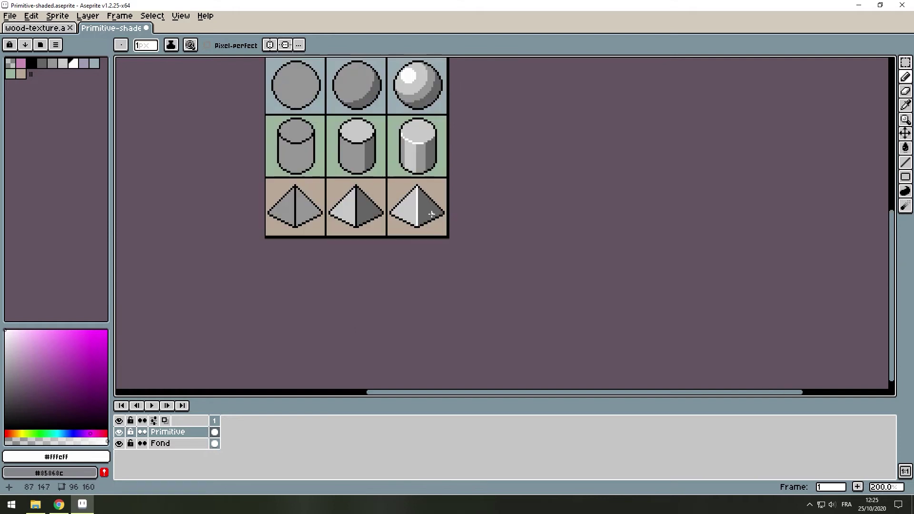
scroll(317, 259, up, 1)
scroll(434, 224, up, 1)
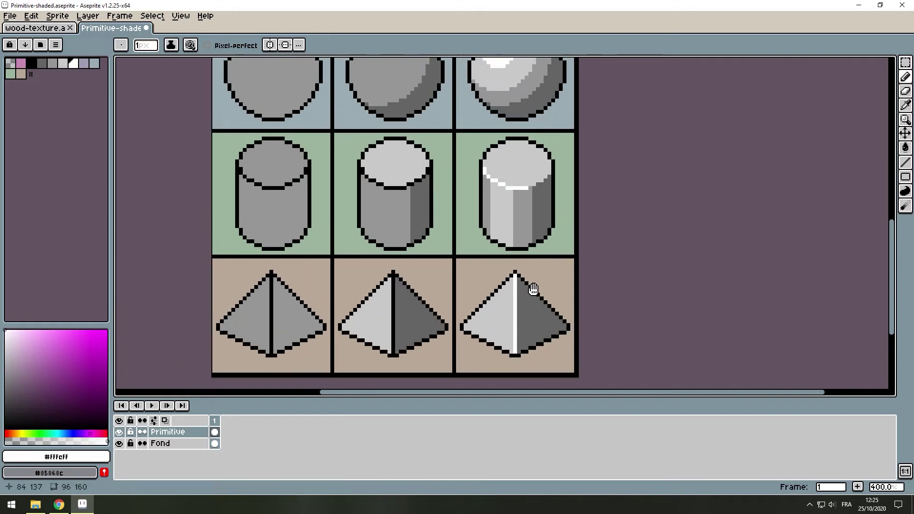
scroll(491, 240, down, 1)
drag(498, 210, 497, 245)
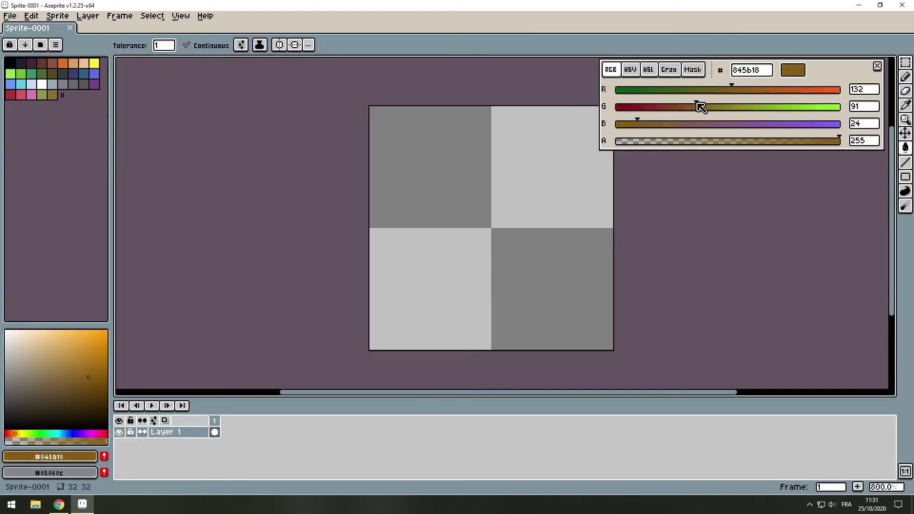
Step: With HSL sliders and tiled grid view, draw dark mortar lines and a joint block on the brown tile
key(b)
click(648, 71)
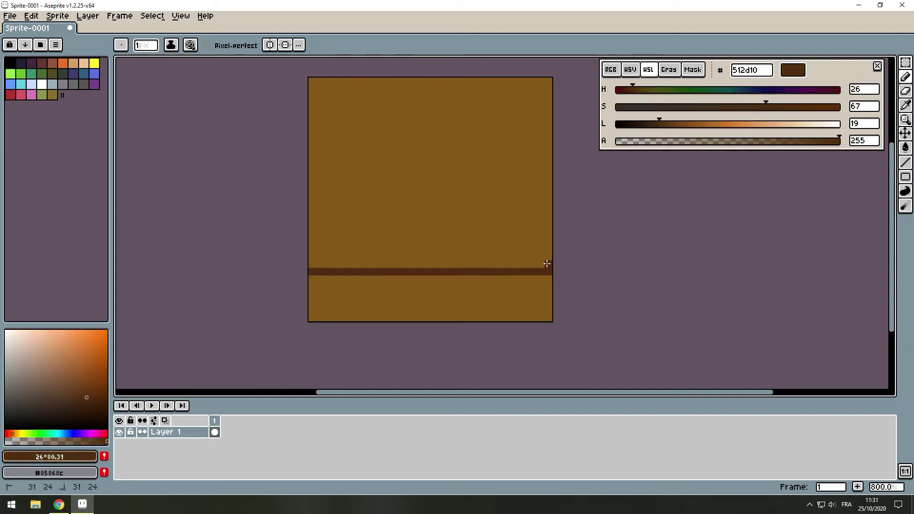
key(b)
key(ctrl+')
drag(405, 264, 412, 265)
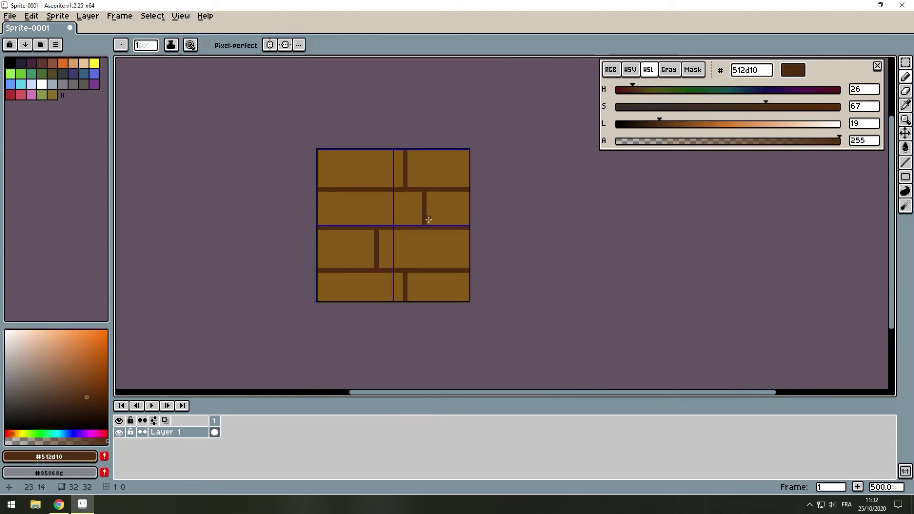
shift+click(313, 318)
click(289, 310)
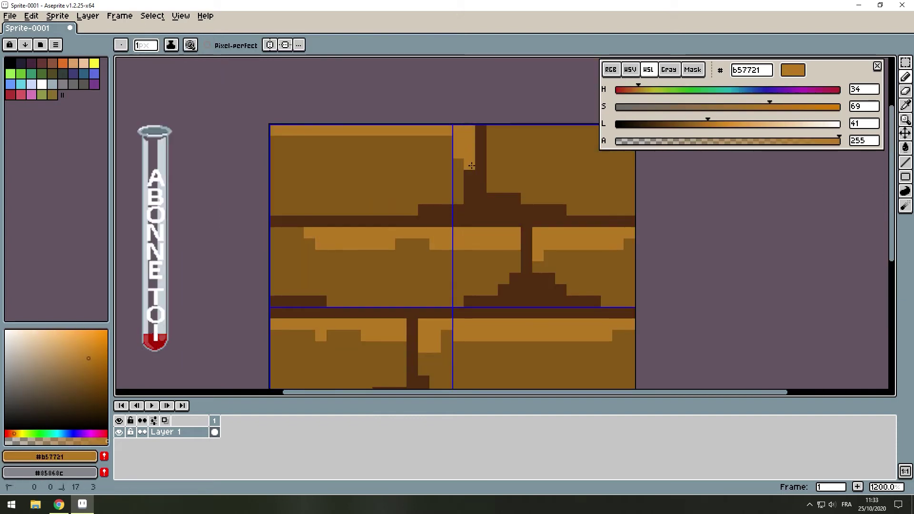
Step: Open a floating tile preview and redraw the plank gaps in near black
click(890, 471)
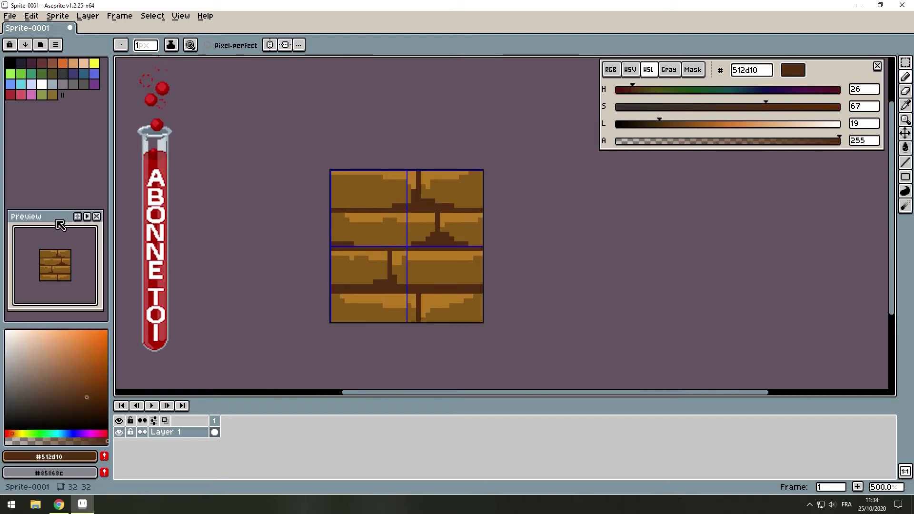
drag(29, 216, 138, 175)
scroll(434, 189, up, 2)
drag(659, 124, 637, 123)
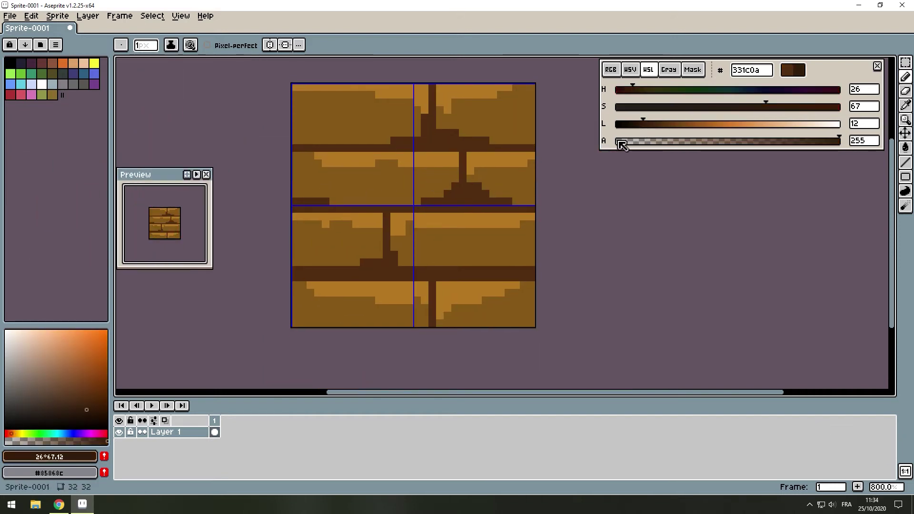
drag(244, 291, 604, 290)
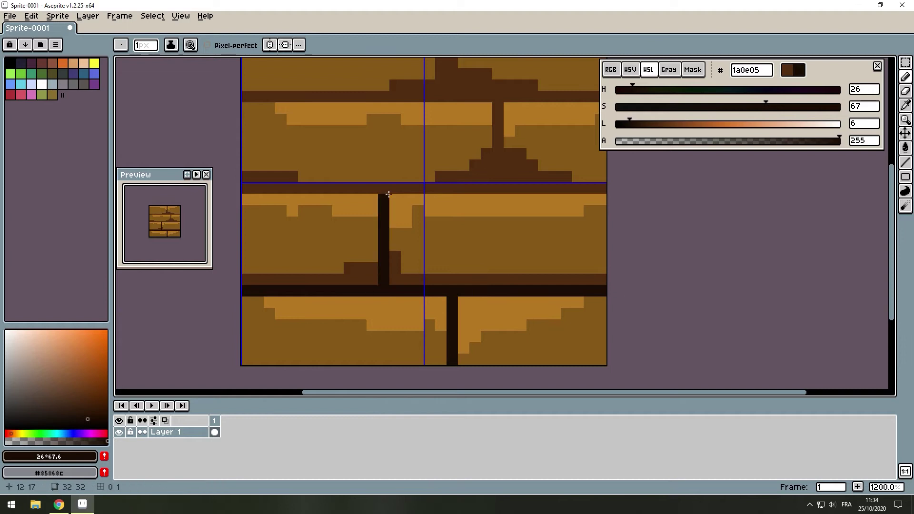
drag(389, 195, 576, 181)
drag(402, 99, 244, 98)
scroll(332, 206, down, 1)
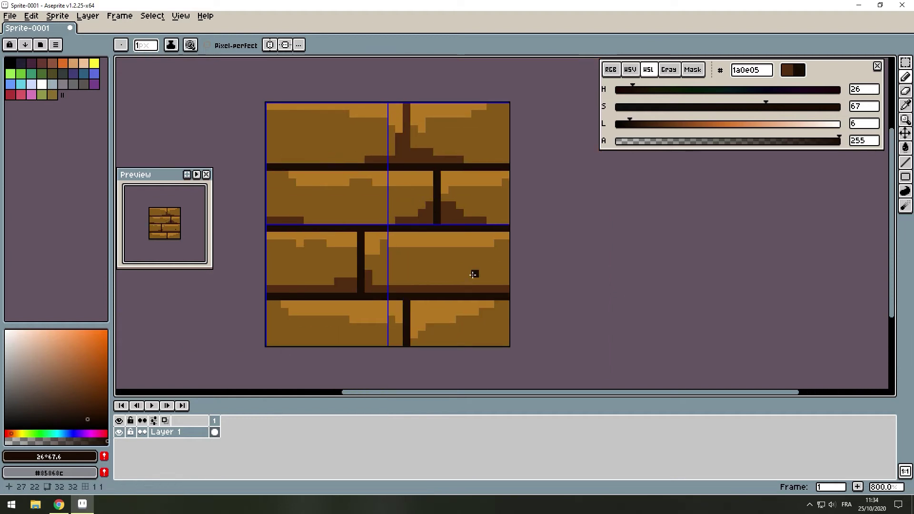
Step: Magic-wand select the light bands and choose a pale tan highlight colour
key(w)
click(333, 110)
shift+click(360, 312)
click(756, 124)
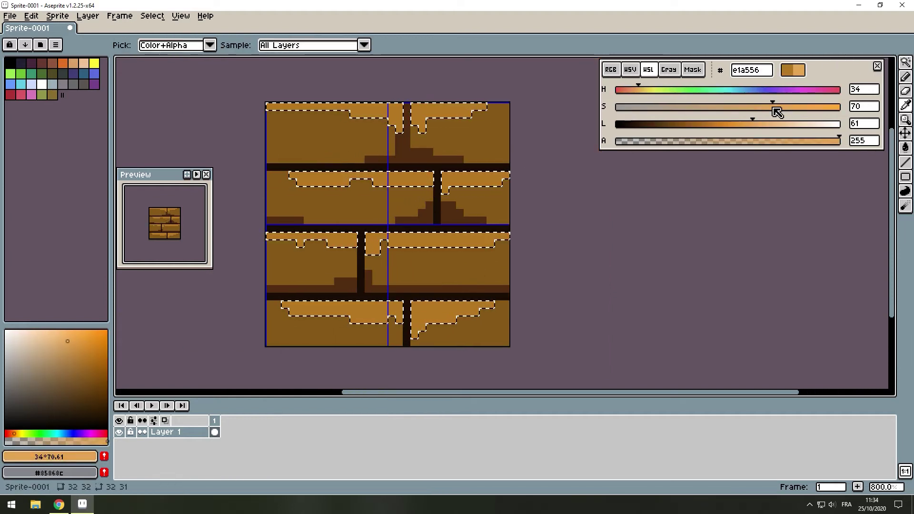
key(b)
scroll(429, 215, up, 2)
Step: Pencil pale tan highlights on the top, middle and bottom bands, then deselect
drag(295, 218, 393, 218)
click(459, 226)
scroll(462, 216, up, 1)
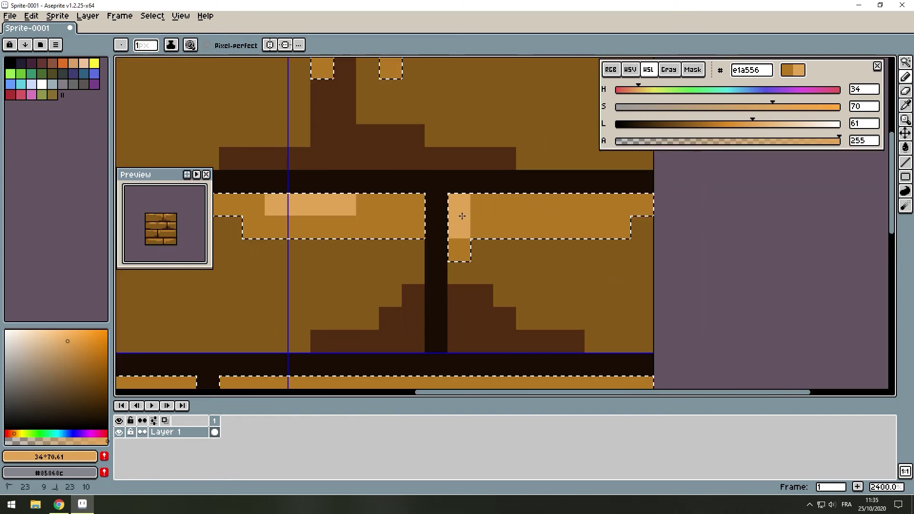
scroll(559, 206, down, 2)
drag(481, 228, 586, 227)
drag(381, 288, 445, 288)
click(528, 309)
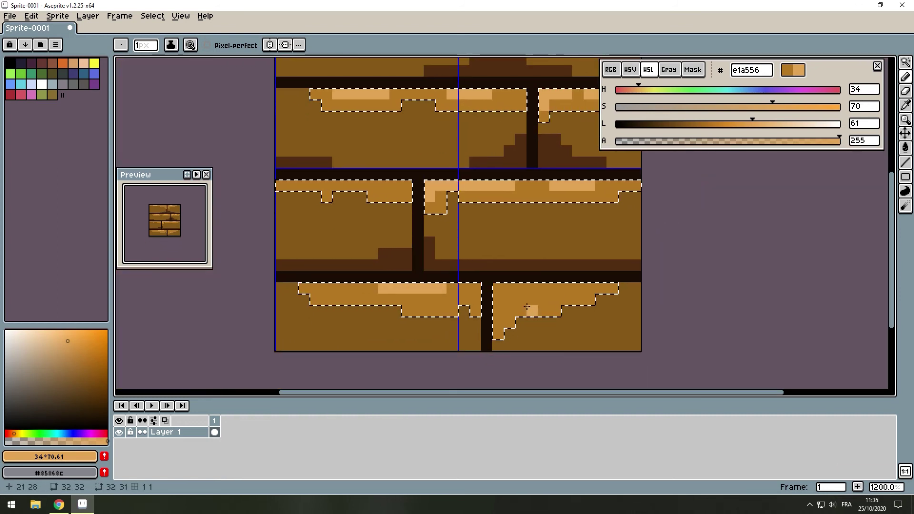
scroll(418, 164, down, 2)
key(ctrl+d)
Step: Pick a darker brown and paint grain streaks across the top-left plank
scroll(418, 163, up, 1)
alt+click(419, 181)
click(748, 107)
scroll(476, 168, up, 2)
mouse_move(333, 181)
mouse_down()
mouse_move(379, 210)
mouse_move(476, 238)
mouse_up()
scroll(337, 195, down, 3)
scroll(336, 196, up, 1)
drag(266, 200, 361, 200)
Step: Add dark-brown grain streaks to the remaining planks and move the preview aside
scroll(362, 200, down, 1)
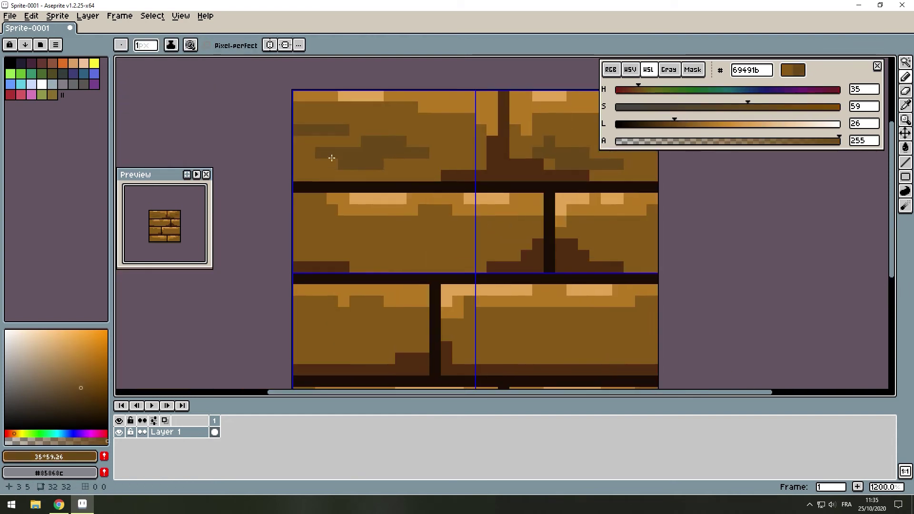
scroll(331, 158, down, 3)
scroll(386, 171, up, 1)
drag(280, 195, 366, 195)
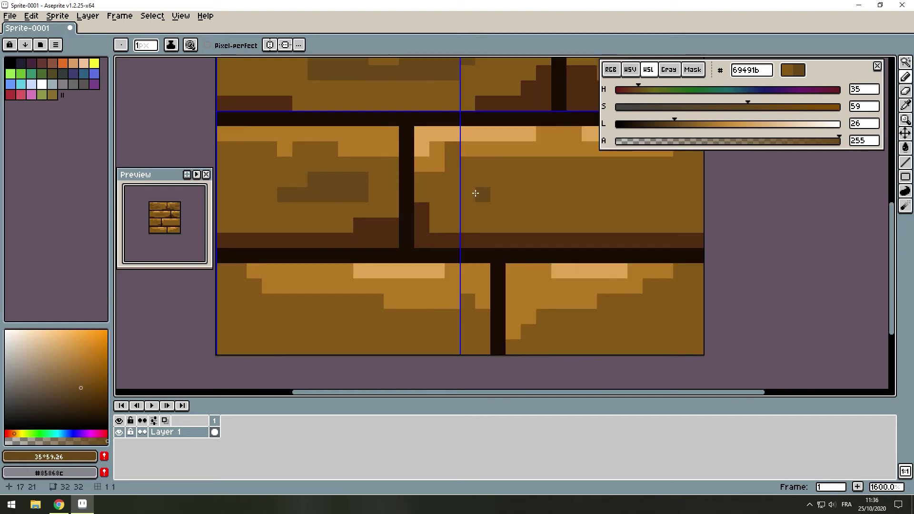
drag(495, 186, 700, 202)
scroll(666, 198, down, 1)
drag(504, 243, 555, 242)
click(332, 243)
scroll(378, 249, down, 6)
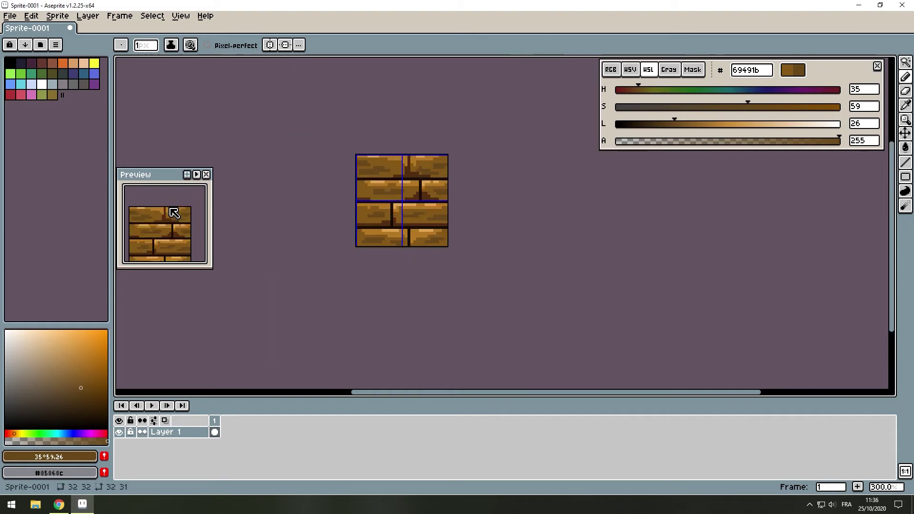
drag(157, 174, 53, 127)
scroll(396, 198, up, 1)
scroll(369, 200, up, 3)
Step: Sample the grain brown from a plank and reposition the preview window
key(g)
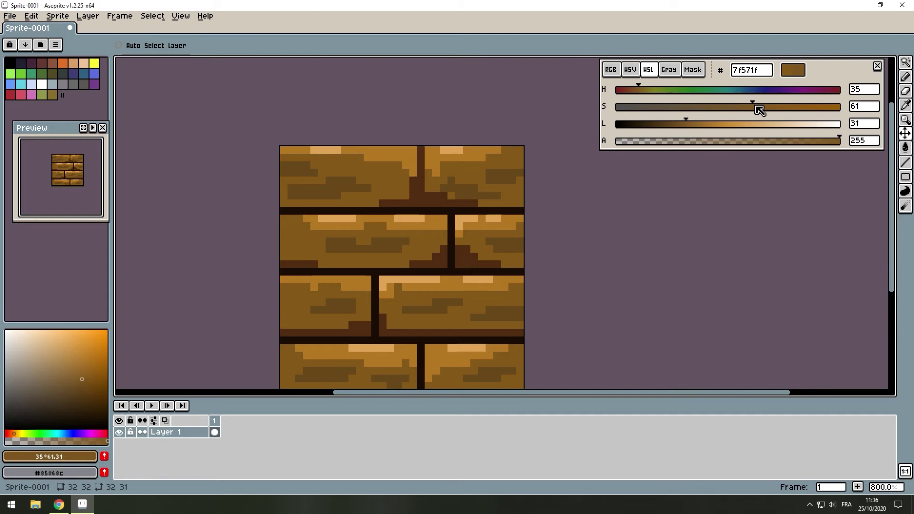
alt+click(327, 188)
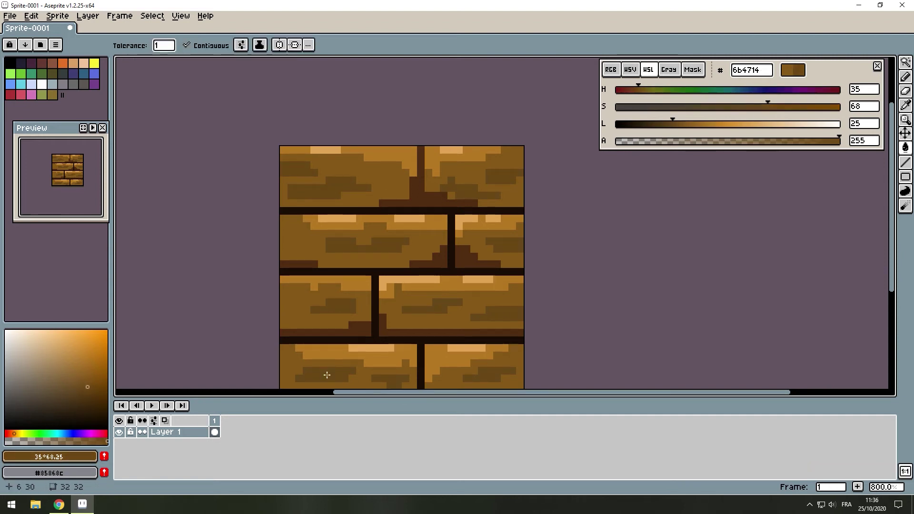
scroll(327, 375, down, 1)
scroll(422, 204, down, 1)
drag(64, 128, 171, 152)
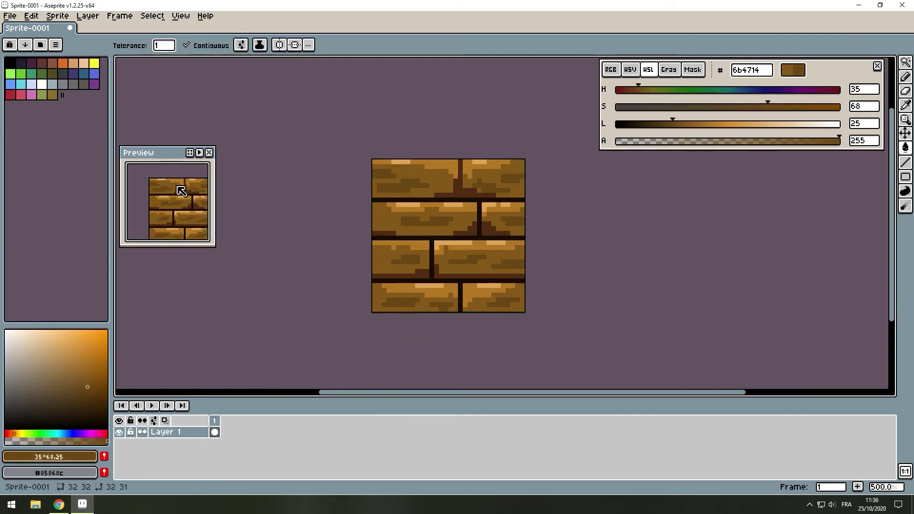
Step: Sample the near-black and dark-brown colours, touch up a joint pixel, and place the preview beside the tile
key(b)
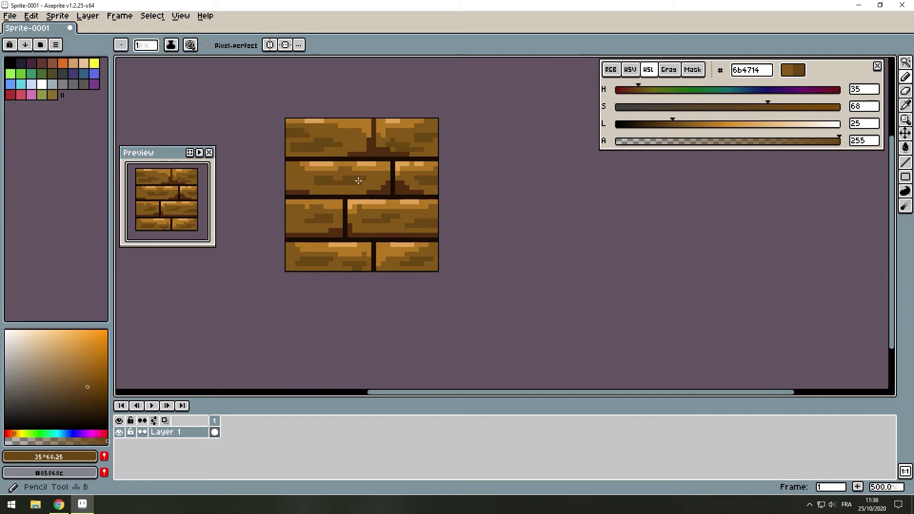
scroll(392, 171, up, 4)
alt+click(379, 151)
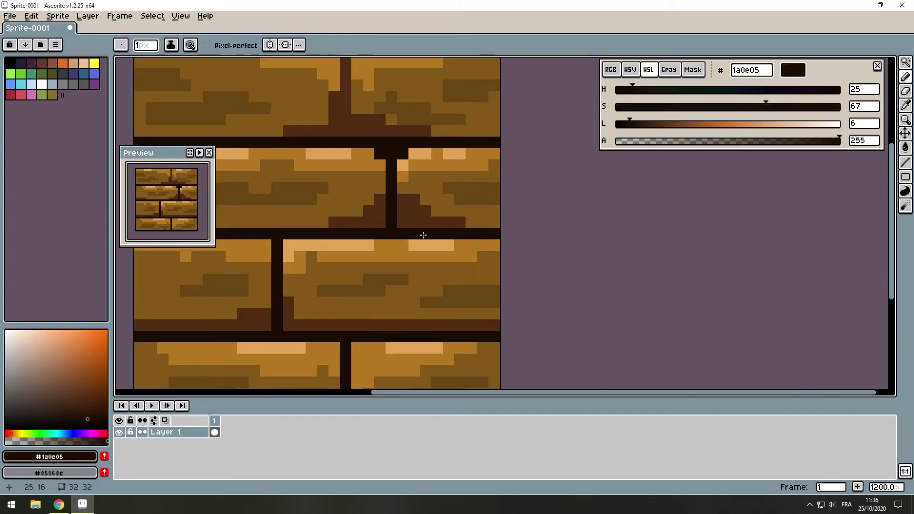
alt+click(414, 221)
click(466, 209)
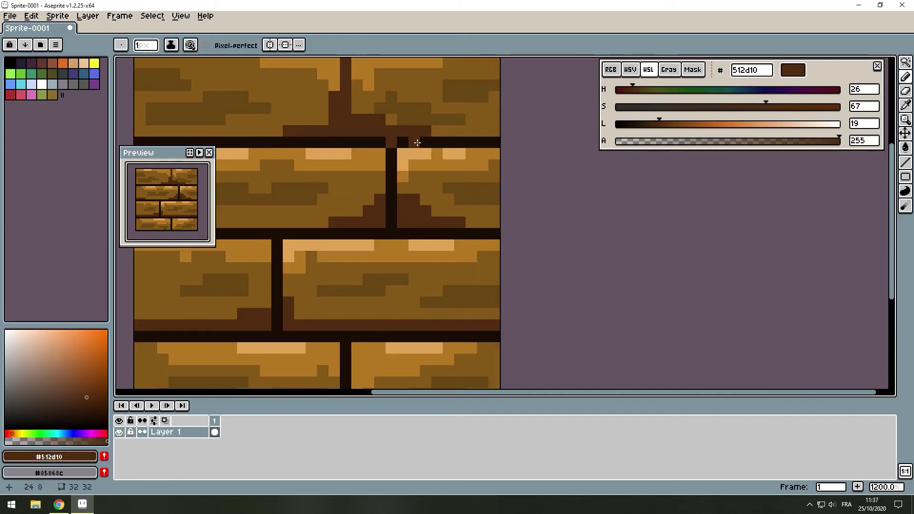
scroll(362, 278, down, 2)
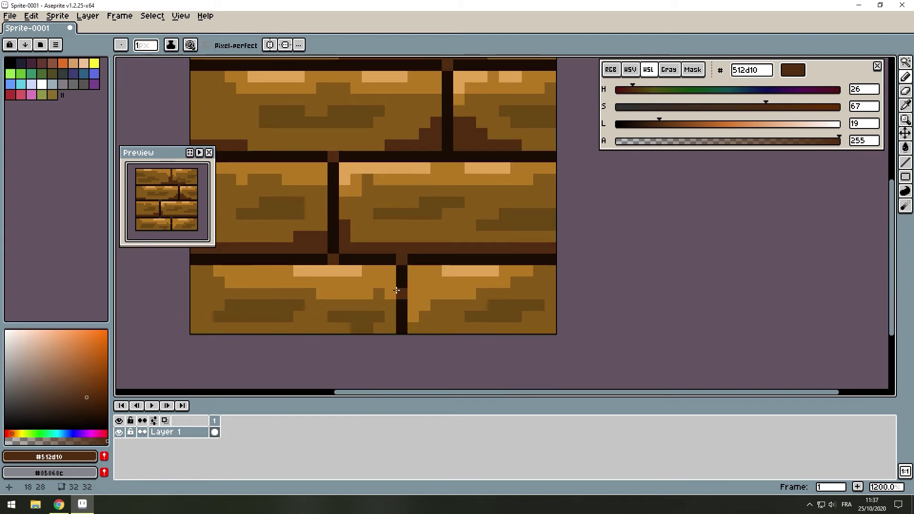
scroll(364, 236, down, 1)
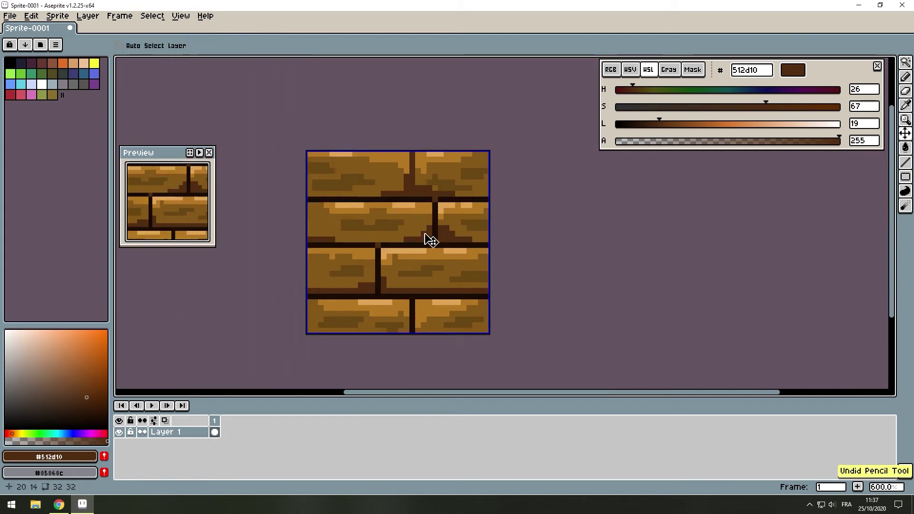
scroll(164, 199, down, 2)
drag(176, 153, 265, 167)
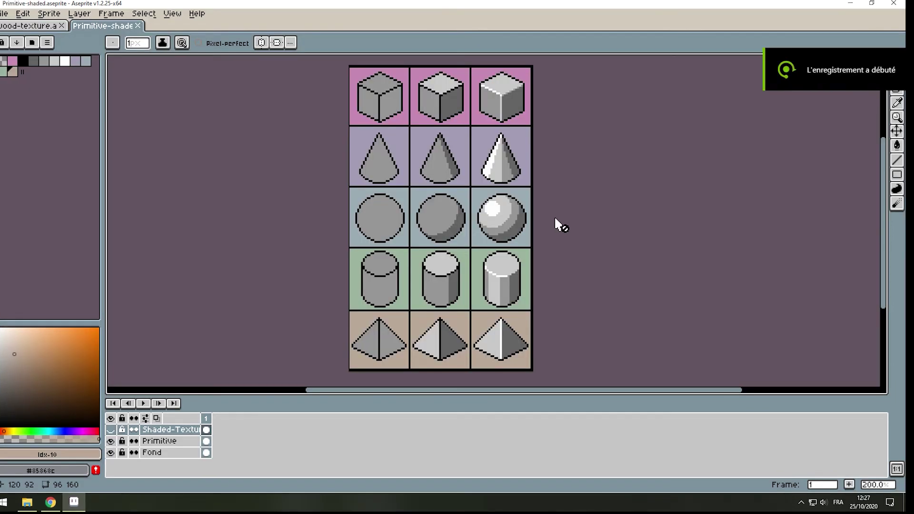
Step: Flip between the wood-texture and Primitive-shaded sprites, shrink the brush, and undo a stroke
click(28, 25)
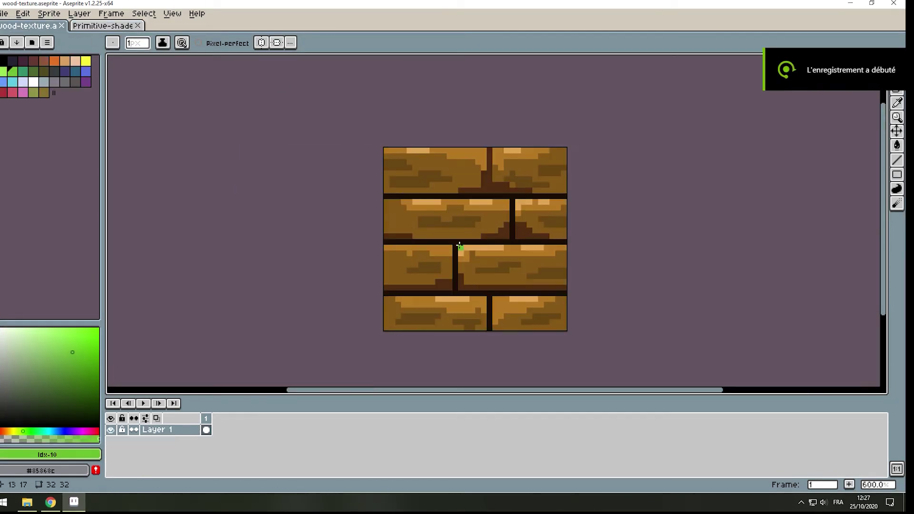
scroll(458, 245, up, 1)
key(ctrl+Tab)
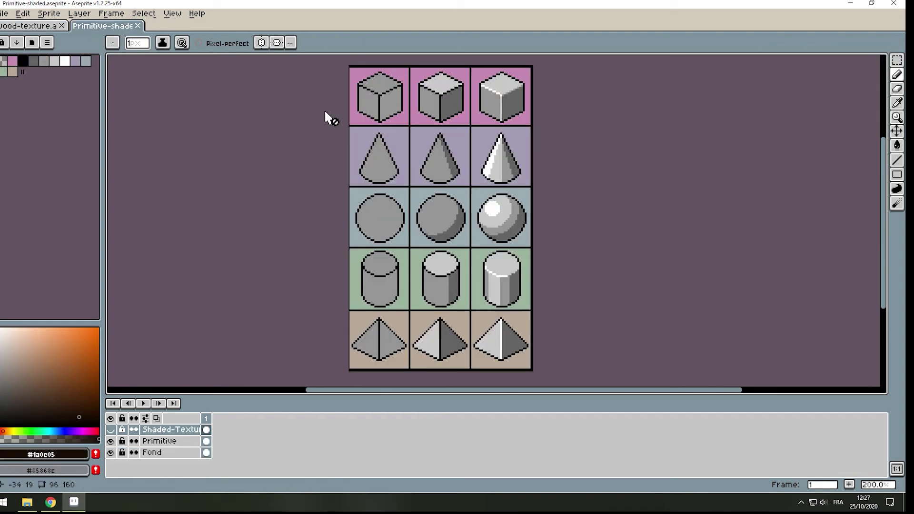
scroll(376, 115, up, 3)
scroll(376, 116, up, 5)
scroll(336, 313, down, 3)
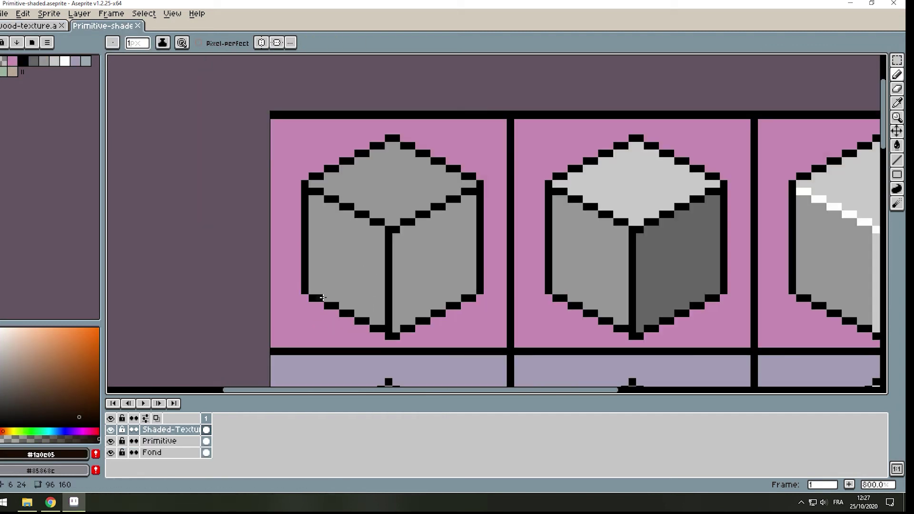
scroll(323, 298, down, 1)
scroll(304, 215, up, 2)
key(minus)
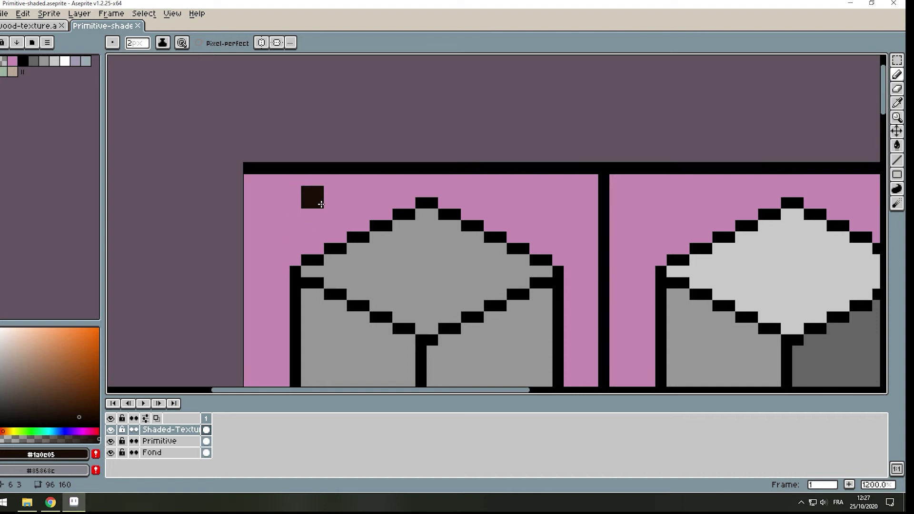
key(ctrl+z)
Step: Sample dark, grain and medium browns from the wood texture into the swatch row
key(ctrl+Tab)
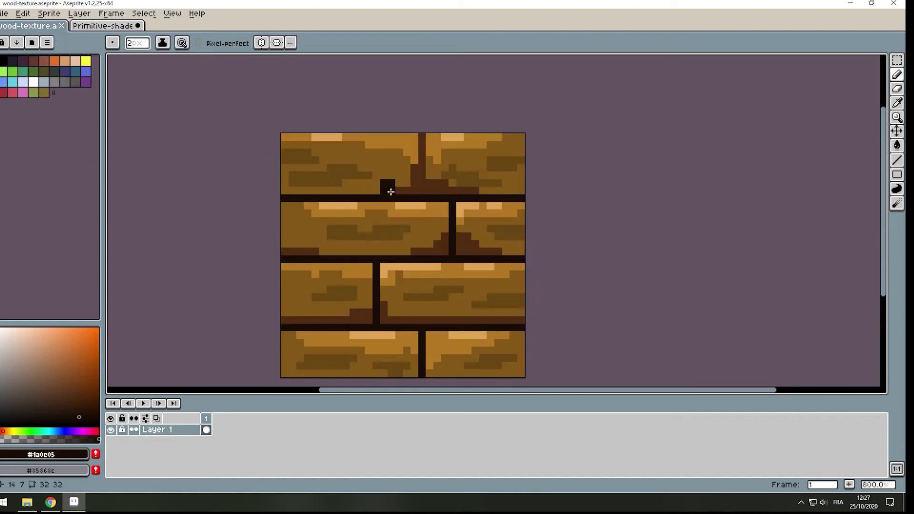
alt+click(384, 188)
key(ctrl+Tab)
click(334, 197)
click(29, 29)
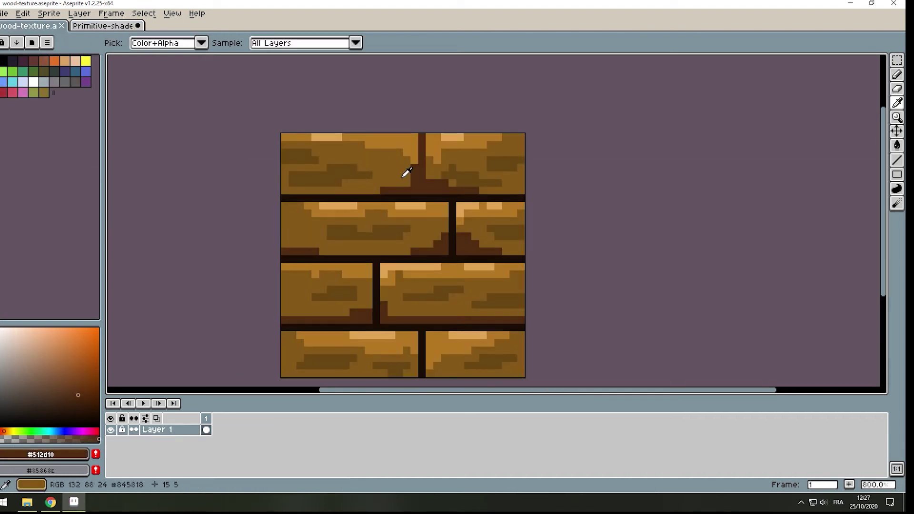
alt+click(406, 181)
alt+click(347, 173)
key(ctrl+Tab)
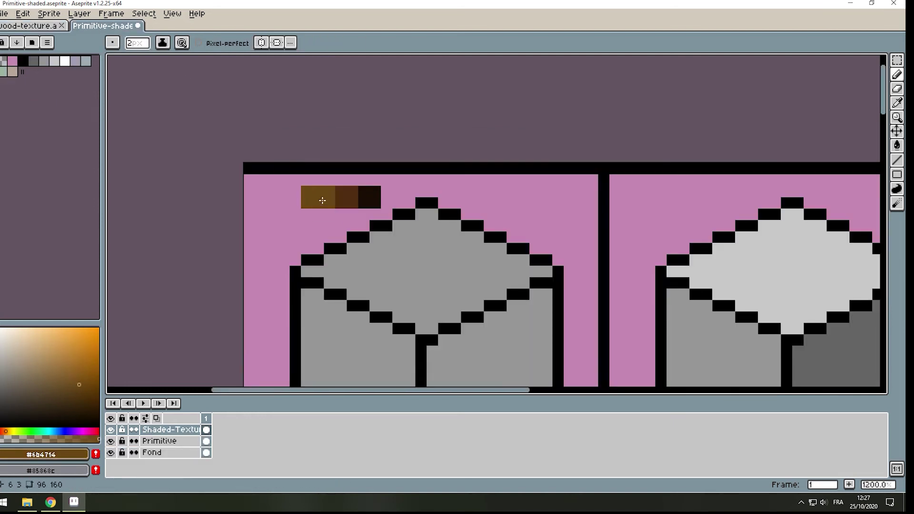
key(ctrl+Tab)
alt+click(384, 212)
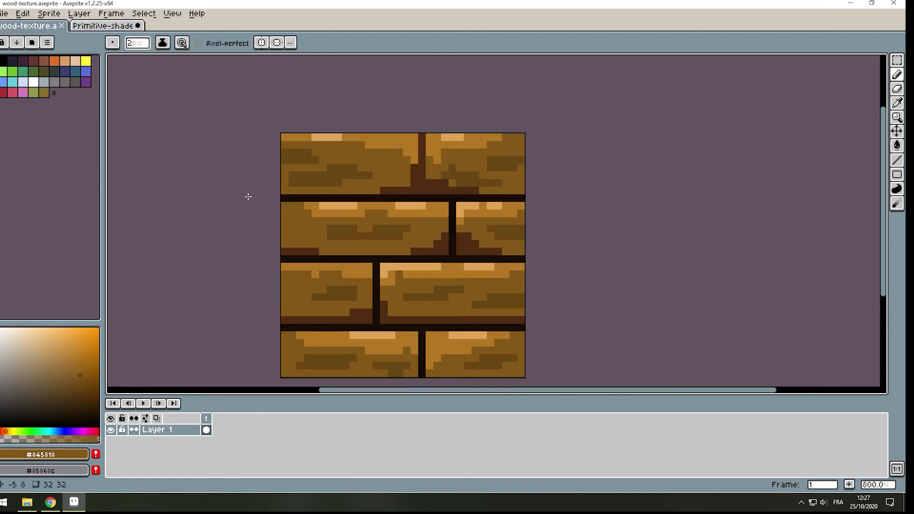
Step: Sample the light tan highlight from the wood and paint its swatch
click(107, 29)
key(ctrl+Tab)
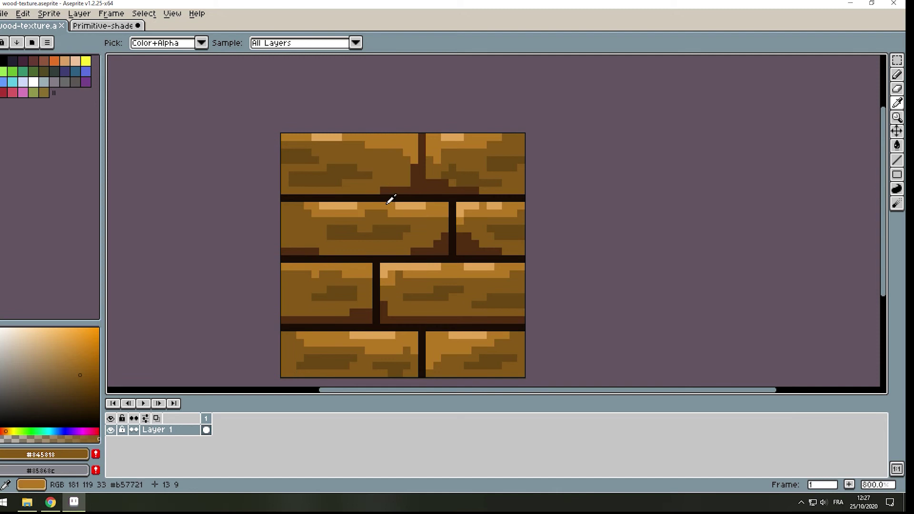
key(ctrl+Tab)
key(ctrl+Tab)
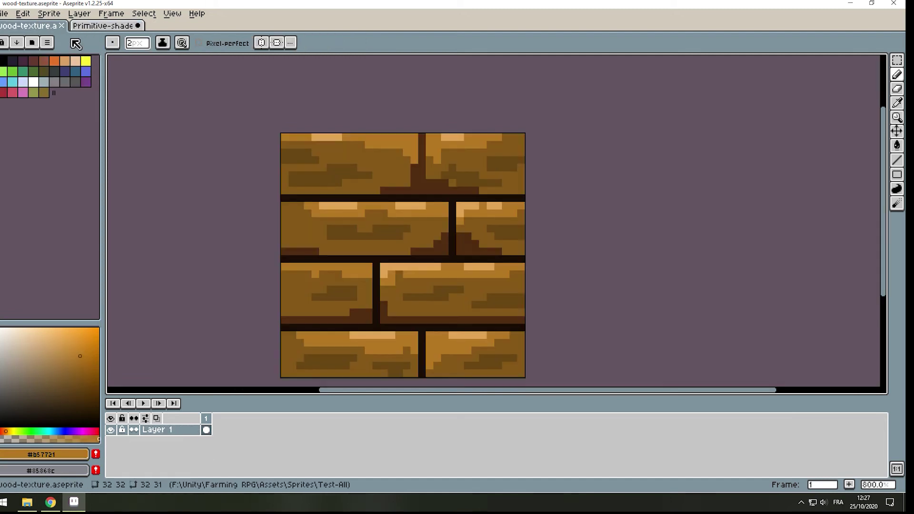
click(427, 212)
key(b)
key(ctrl+Tab)
click(266, 205)
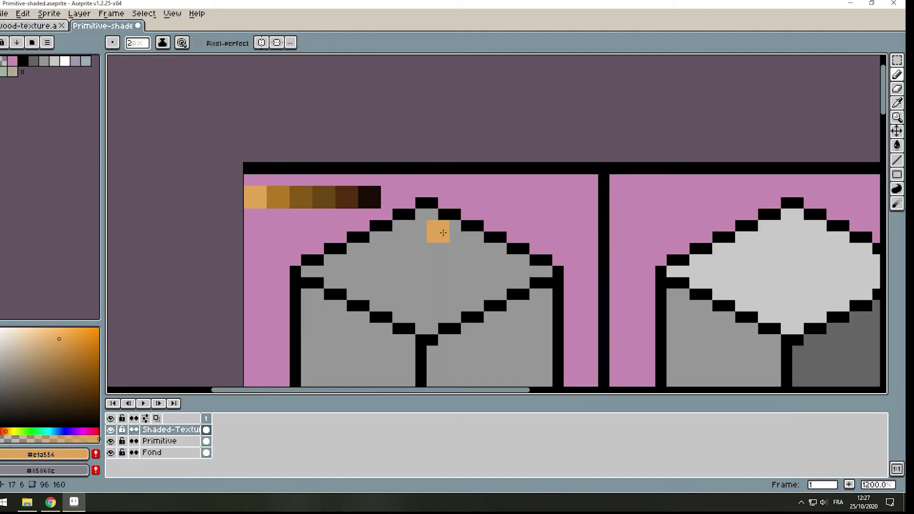
Step: Create a new palette from the current sprite and add another light tan swatch pixel
click(47, 43)
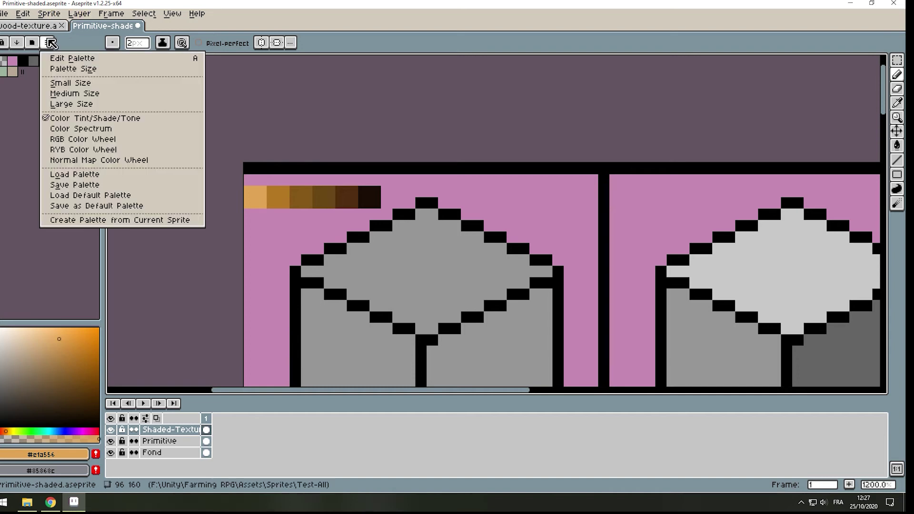
click(91, 223)
click(511, 292)
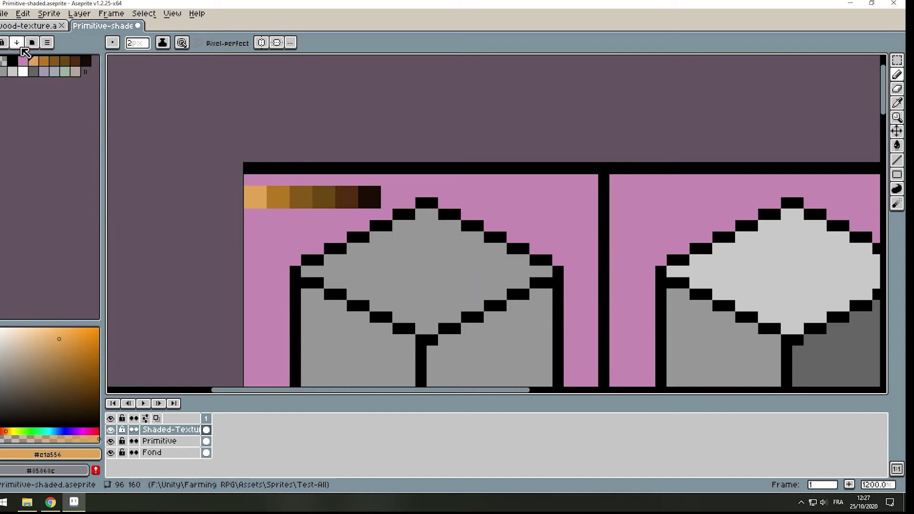
key(ctrl+Tab)
key(ctrl+Tab)
click(265, 134)
Step: Paint over the swatch row with the pink background colour
scroll(265, 133, up, 1)
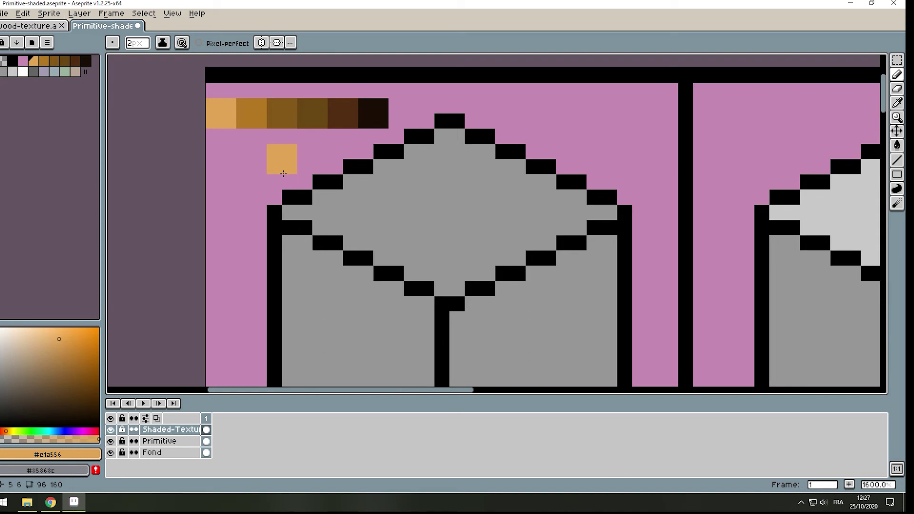
alt+click(292, 164)
drag(396, 119, 211, 122)
scroll(236, 195, down, 3)
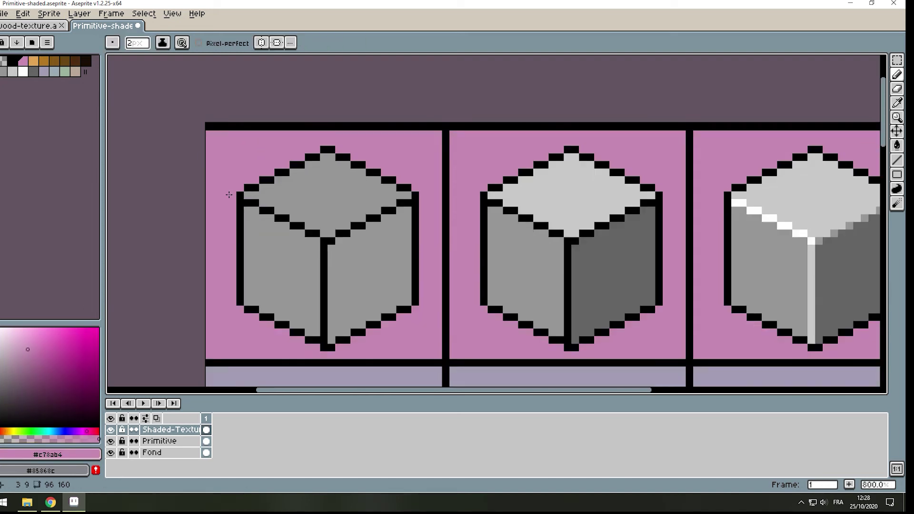
Step: Bucket-fill the cubes' left and top faces with medium and lighter browns
key(g)
click(398, 187)
click(527, 147)
click(614, 157)
key(ctrl+z)
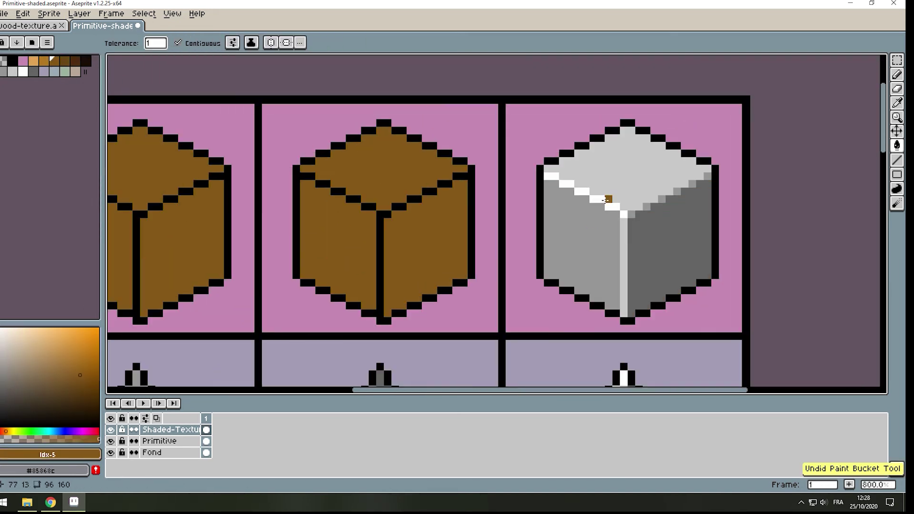
click(602, 214)
key(bracketleft)
click(633, 194)
click(398, 193)
Step: Fill the third cube's right face with a darker brown
scroll(416, 237, down, 2)
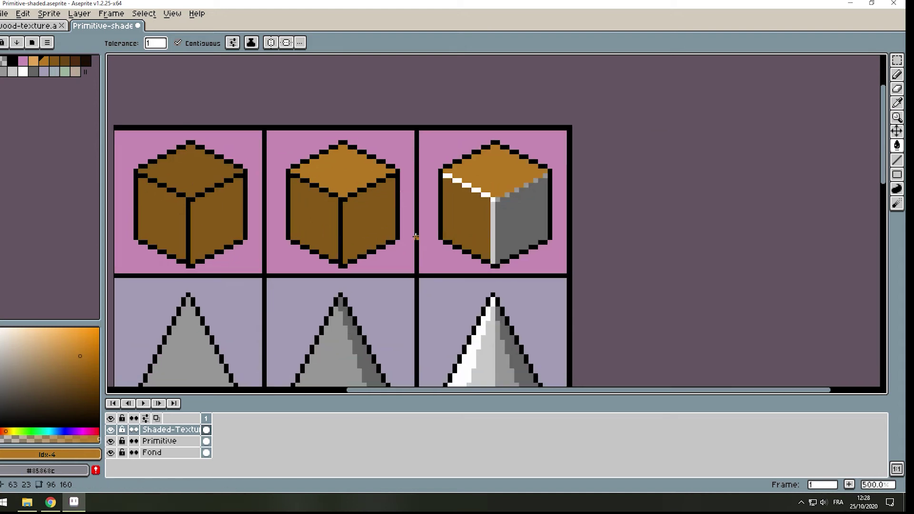
click(65, 61)
click(521, 222)
click(79, 67)
click(521, 222)
scroll(488, 208, down, 2)
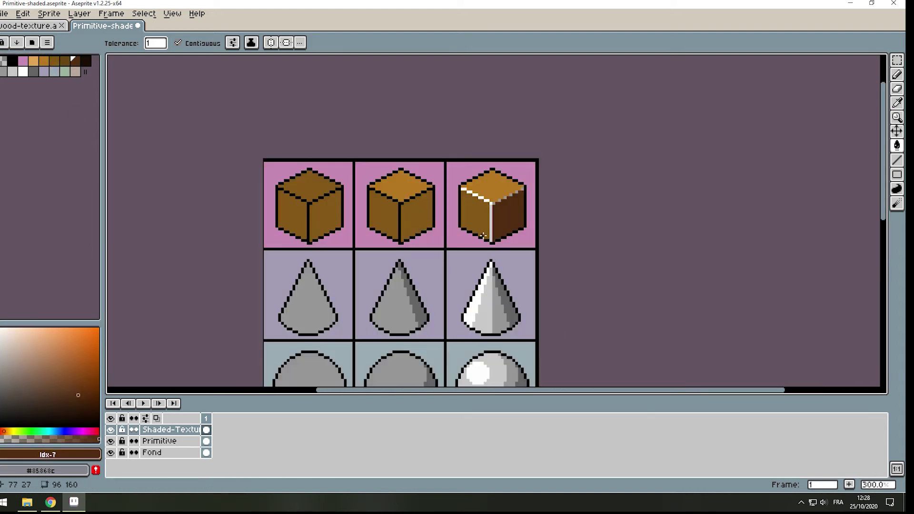
scroll(478, 234, up, 2)
Step: Pencil the cube's white and grey edge highlights in light tan
key(bracketleft)
key(bracketleft)
key(bracketleft)
key(b)
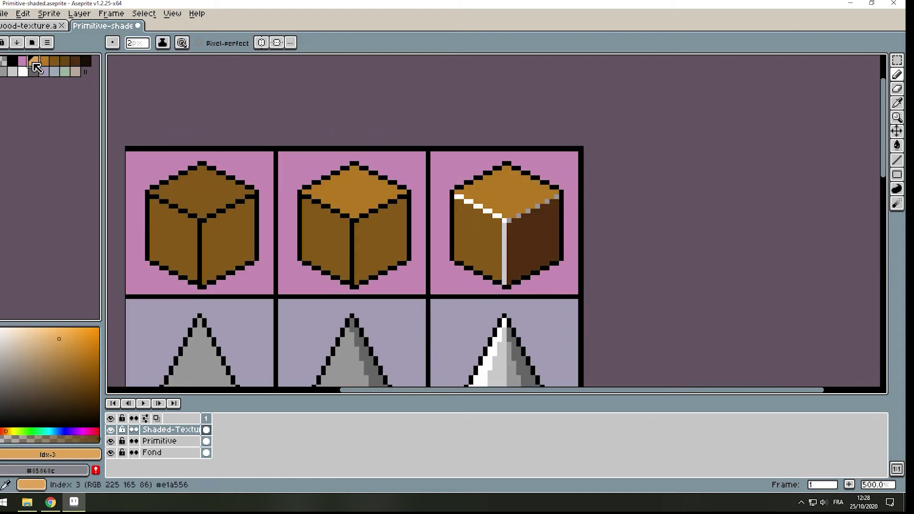
scroll(499, 178, up, 4)
click(499, 178)
drag(499, 179, 602, 233)
scroll(435, 113, down, 1)
mouse_move(411, 180)
mouse_down()
mouse_move(411, 321)
mouse_move(534, 117)
mouse_up()
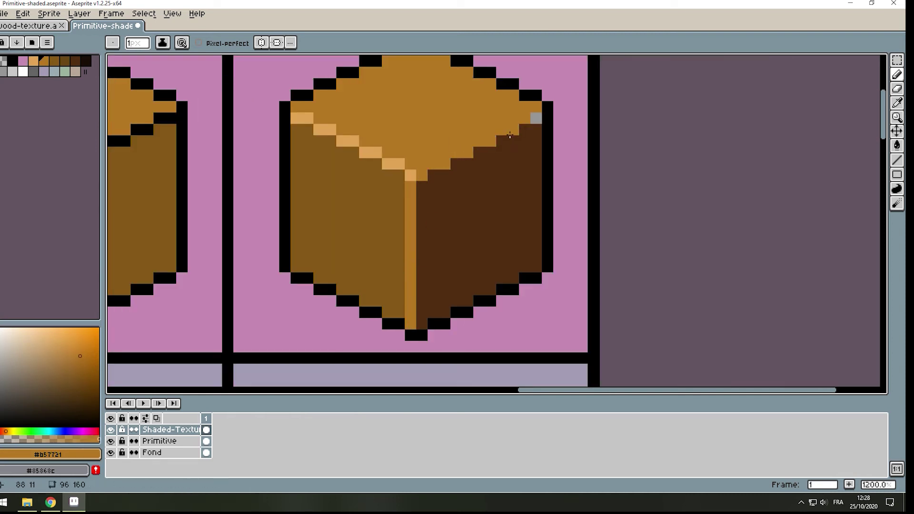
scroll(543, 188, down, 5)
scroll(508, 217, down, 2)
Step: Fill the middle cube's right face dark brown and the first two cones' lit sides medium brown
key(g)
alt+click(533, 129)
click(447, 131)
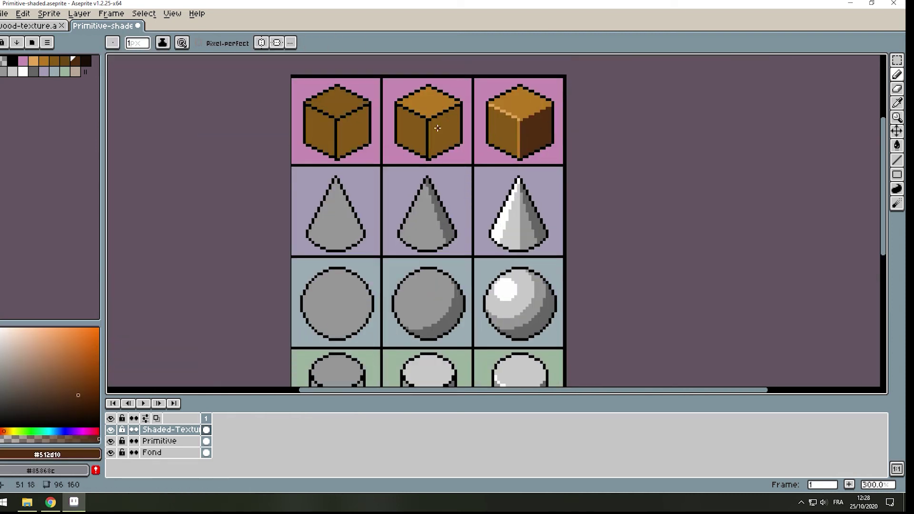
scroll(544, 143, up, 1)
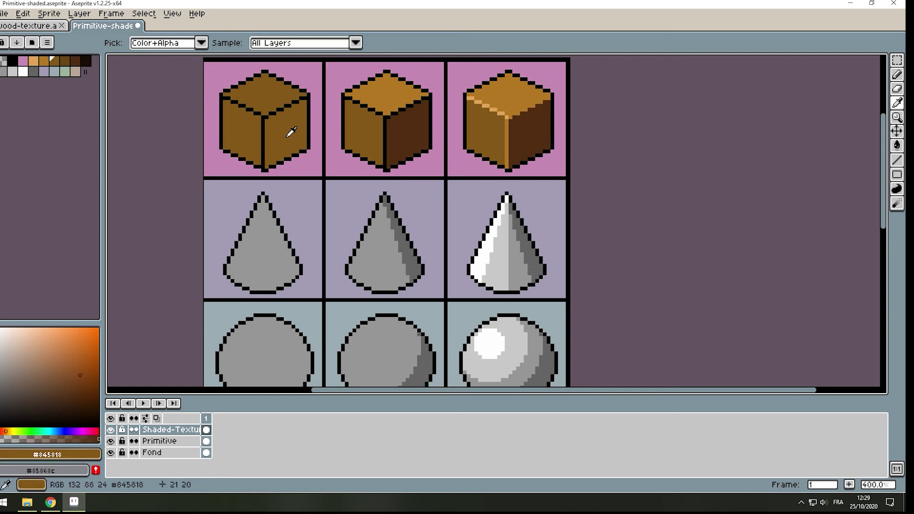
alt+click(288, 131)
click(263, 252)
click(366, 257)
Step: Fill the second and third cones' shaded sides dark brown and the third cone's middle brown
alt+click(535, 148)
click(411, 267)
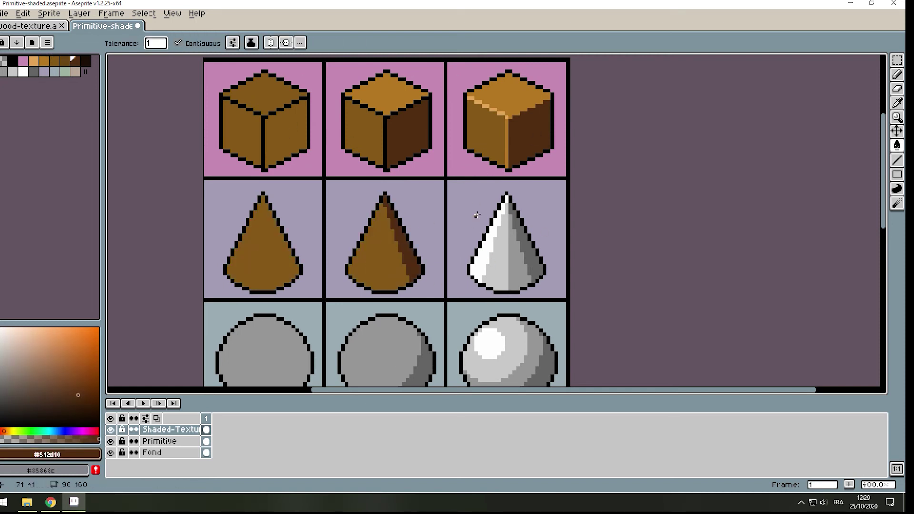
click(534, 258)
scroll(524, 257, up, 1)
alt+click(484, 113)
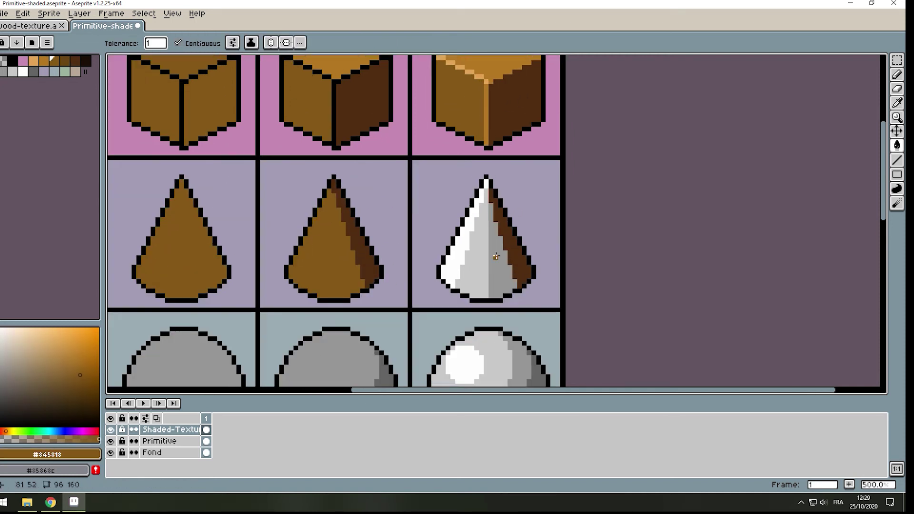
click(465, 257)
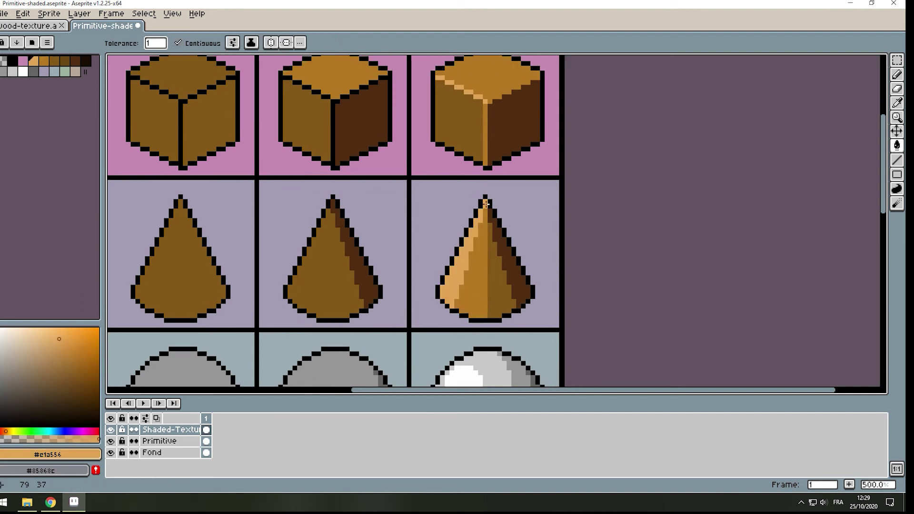
scroll(485, 204, down, 3)
scroll(466, 159, up, 2)
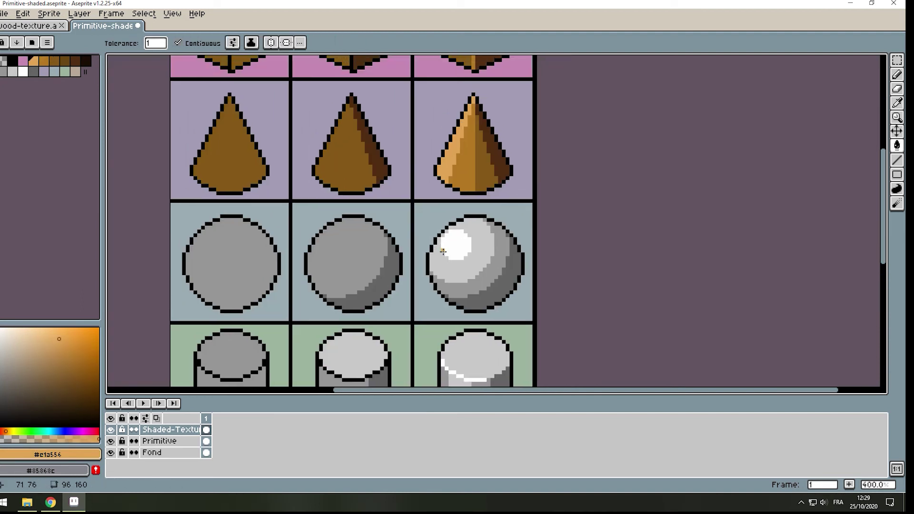
Step: Fill the three spheres with wood browns: dark brown shadows, orange light areas, tan highlight
alt+click(346, 156)
click(231, 264)
click(340, 267)
scroll(490, 279, up, 2)
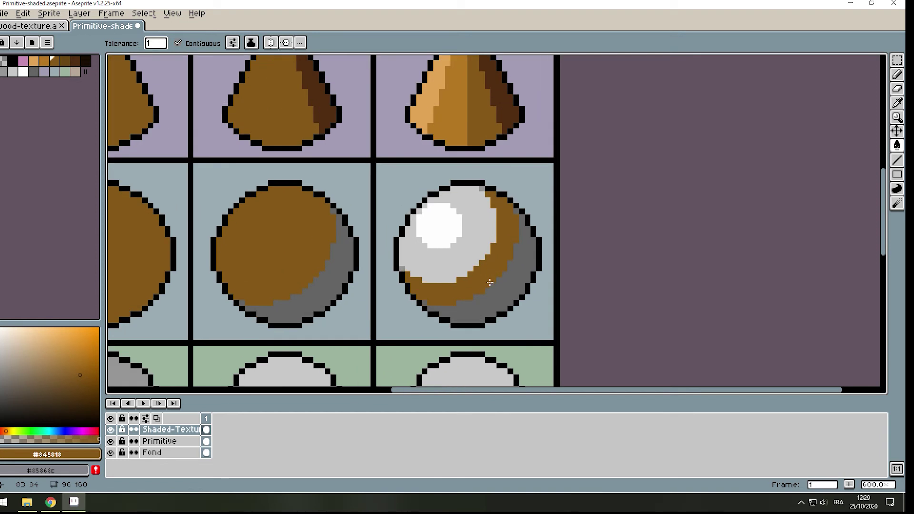
alt+click(334, 103)
click(516, 266)
alt+click(443, 130)
click(482, 188)
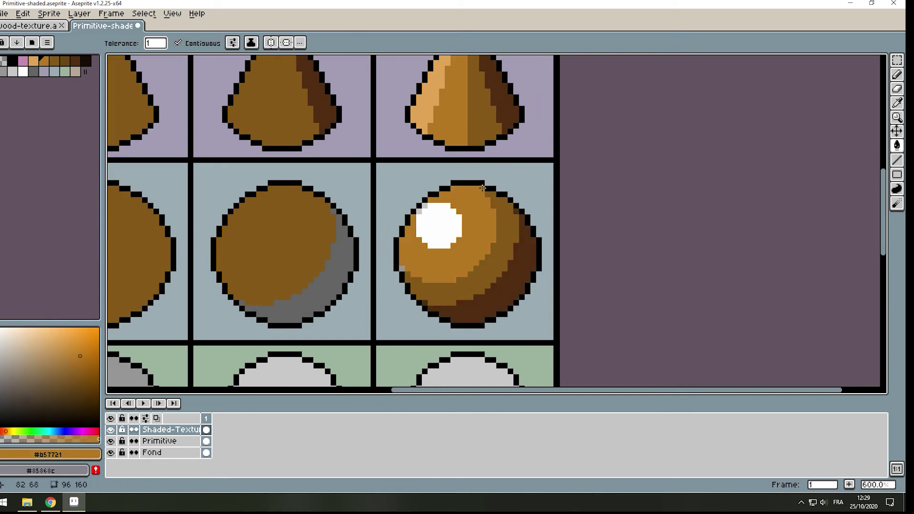
alt+click(428, 142)
click(438, 226)
alt+click(500, 92)
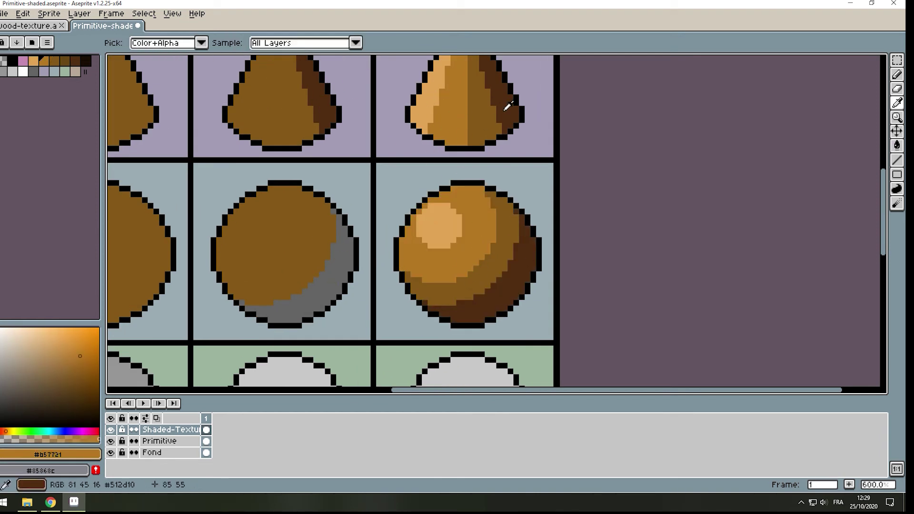
click(340, 252)
Step: Fill the left cylinder brown and the middle and right cylinder tops orange
scroll(327, 249, up, 1)
scroll(506, 241, down, 3)
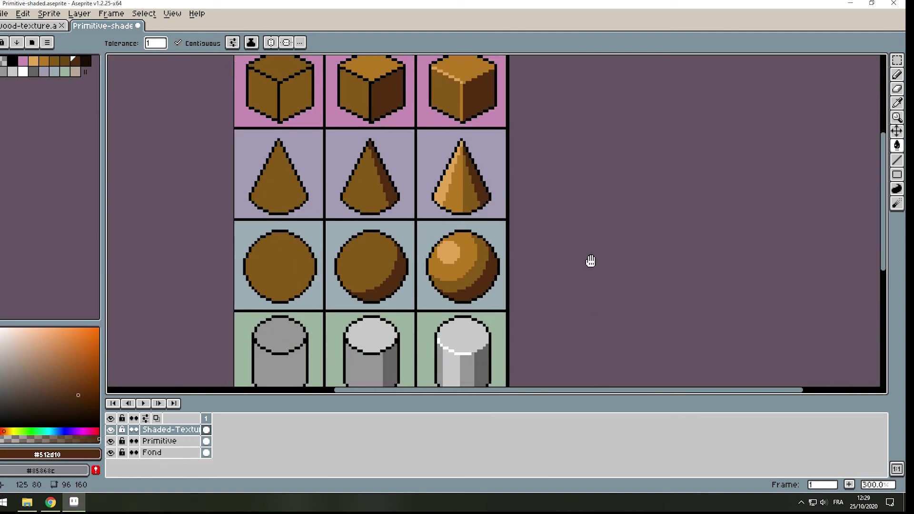
scroll(532, 141, up, 1)
scroll(511, 199, up, 1)
alt+click(214, 142)
click(210, 238)
click(209, 300)
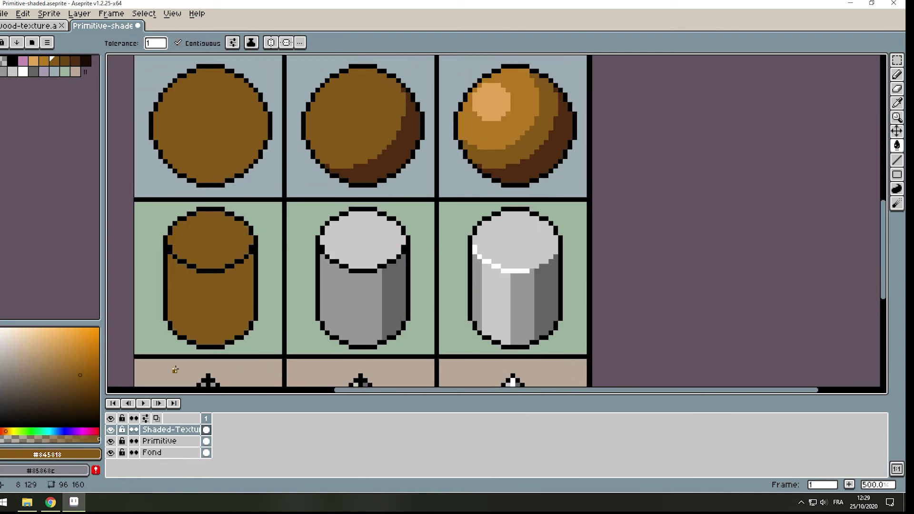
click(333, 303)
alt+click(526, 102)
click(361, 238)
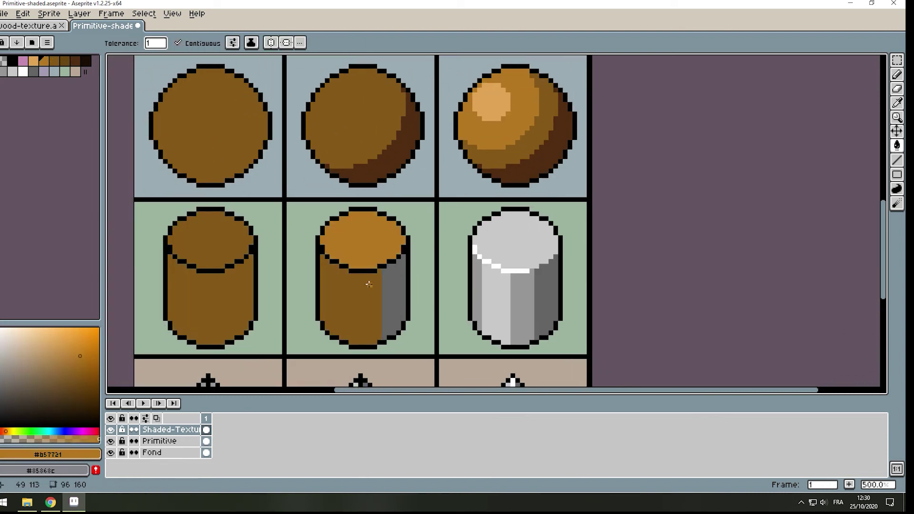
click(522, 252)
Step: Shade the middle and right cylinders' right sides dark brown and the right cylinder's strips orange
alt+click(494, 105)
key(b)
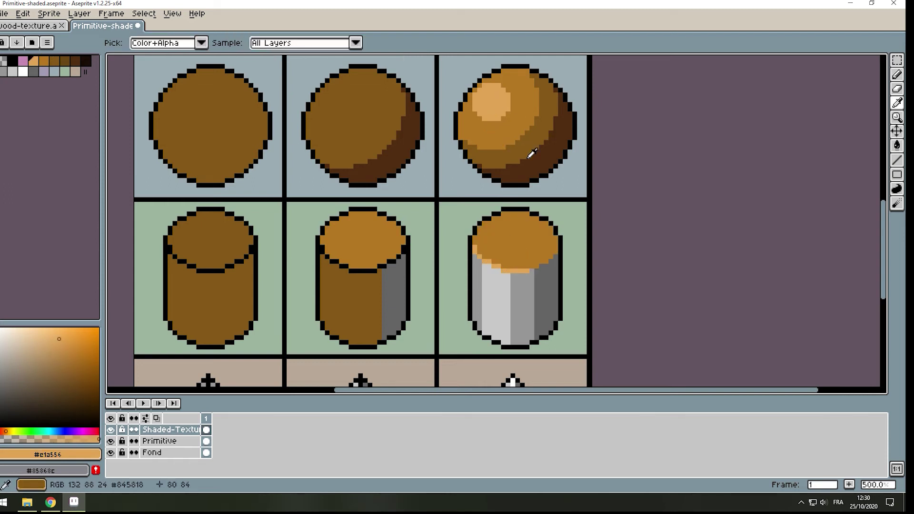
alt+click(526, 153)
key(g)
click(388, 288)
click(550, 293)
scroll(542, 262, up, 2)
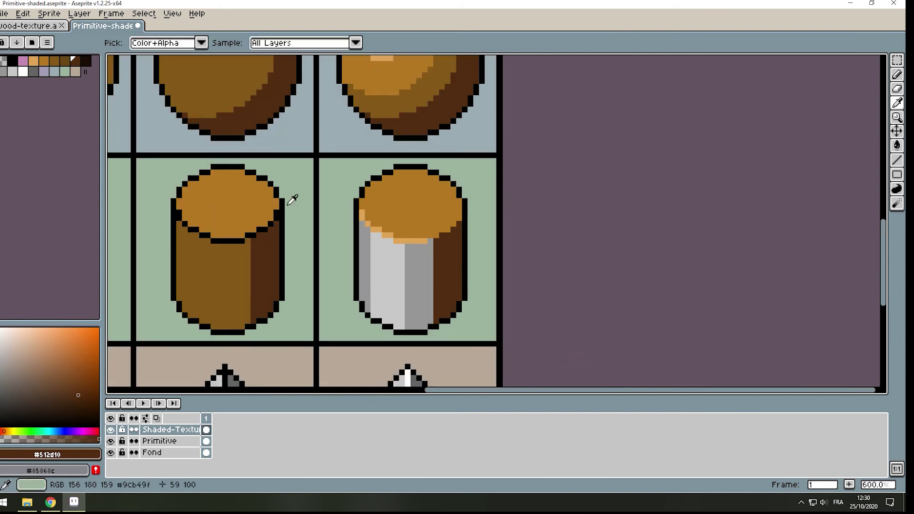
alt+click(286, 200)
click(364, 267)
alt+click(405, 200)
click(386, 267)
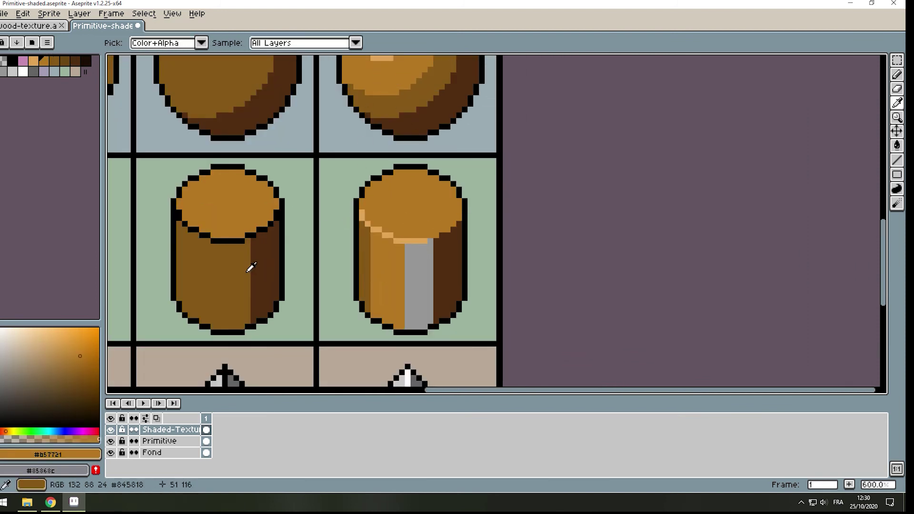
alt+click(251, 266)
Step: Fill all three grey pyramids with medium brown
scroll(334, 267, down, 3)
scroll(454, 272, down, 1)
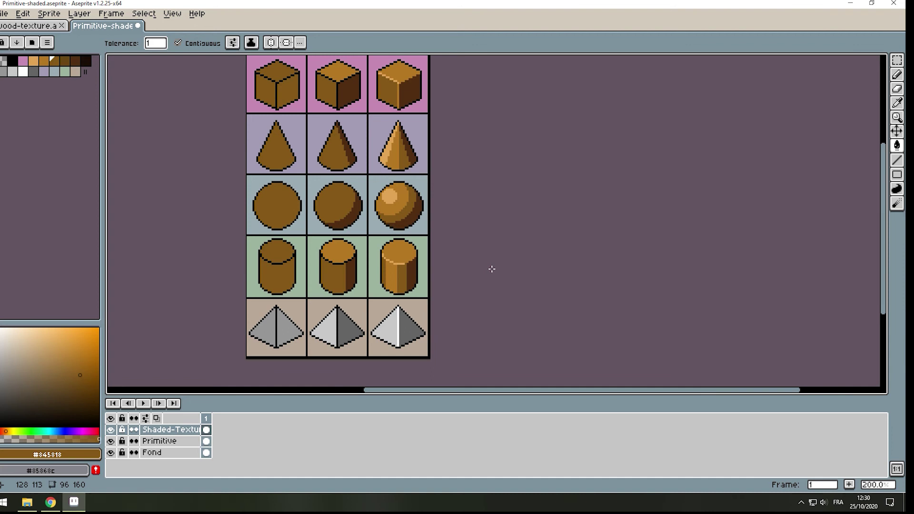
scroll(421, 302, up, 1)
scroll(405, 260, up, 2)
scroll(388, 225, up, 1)
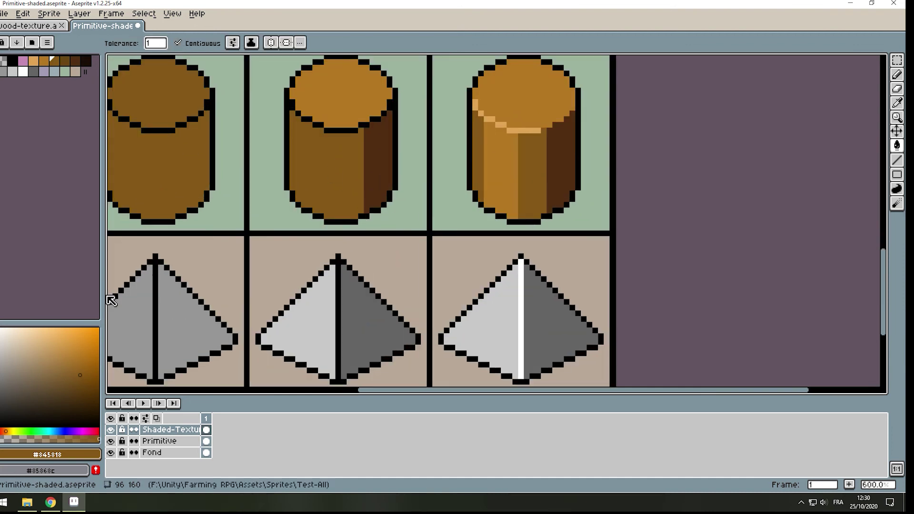
click(134, 333)
click(190, 333)
click(296, 333)
click(481, 333)
Step: Shade the pyramids' right faces #512d10 and the third pyramid's left face #b57721
click(562, 333)
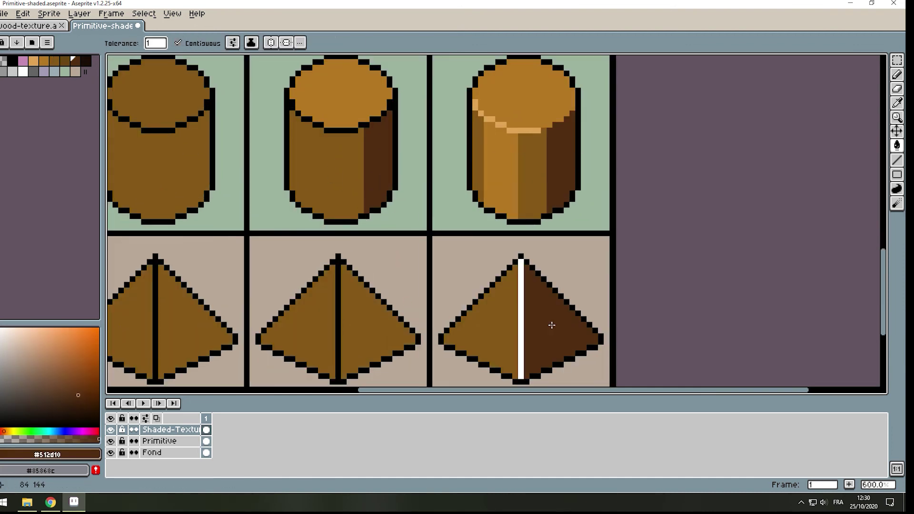
click(376, 329)
scroll(448, 275, down, 2)
scroll(495, 190, up, 2)
alt+click(496, 143)
scroll(496, 144, down, 3)
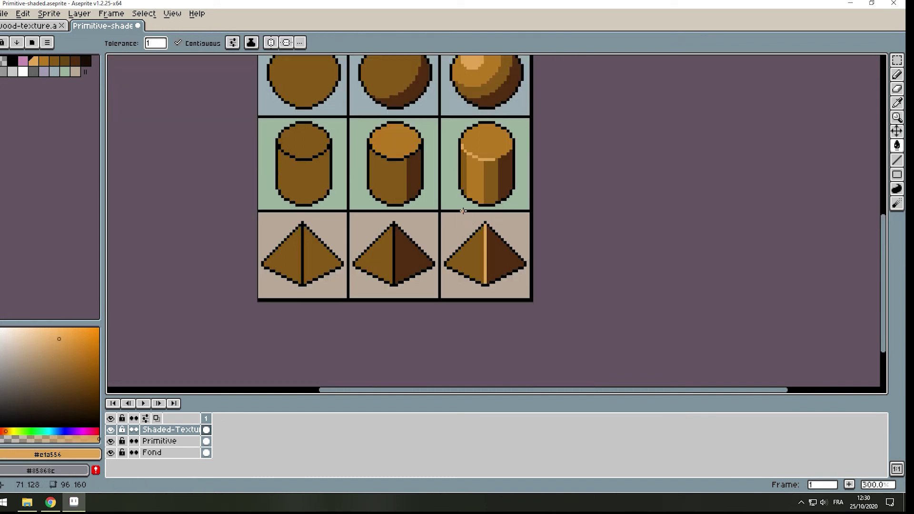
scroll(476, 215, up, 1)
click(462, 296)
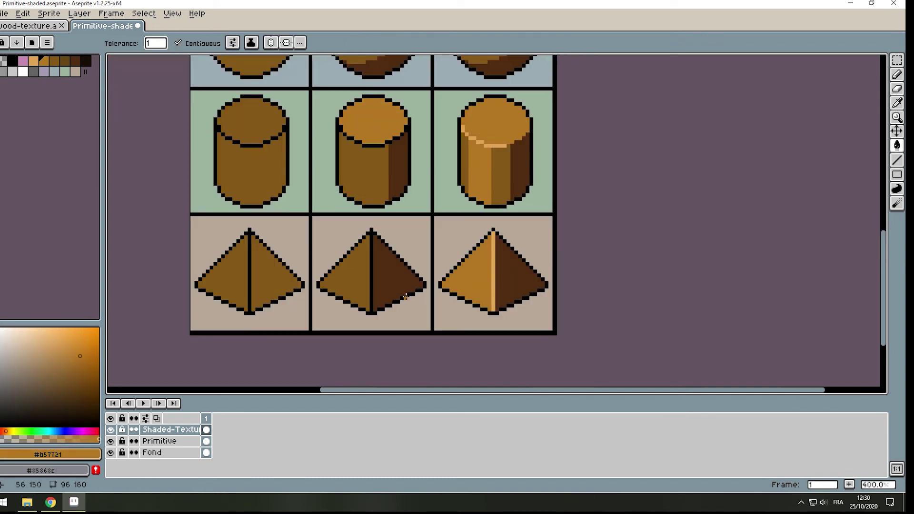
scroll(405, 297, down, 2)
scroll(405, 293, down, 1)
scroll(386, 191, up, 3)
Step: Recolour the cube's black outlines and the lower outline staircase dark brown
scroll(376, 162, up, 1)
key(b)
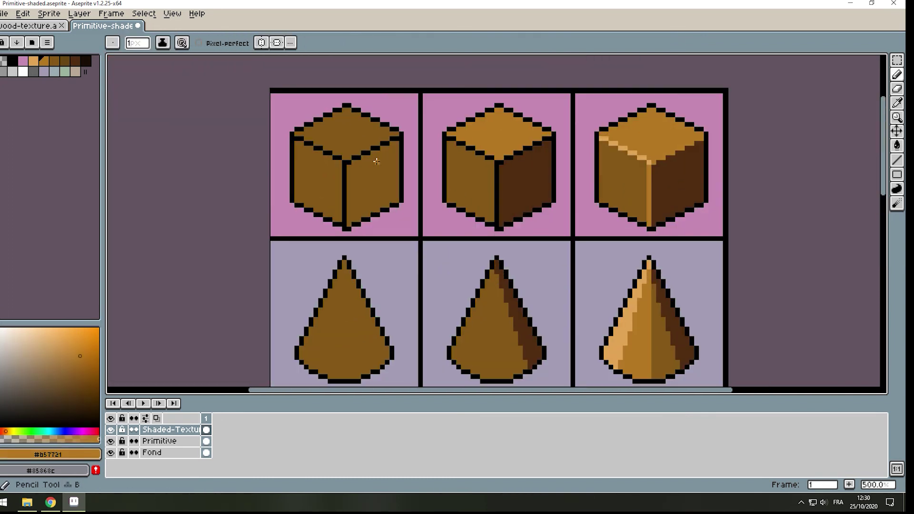
scroll(376, 162, up, 4)
scroll(419, 85, up, 3)
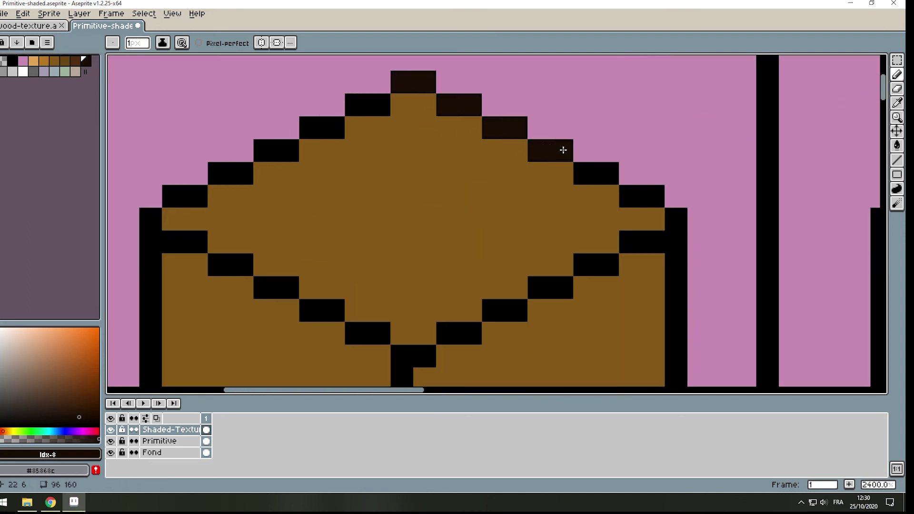
click(673, 219)
key(g)
drag(673, 227, 519, 302)
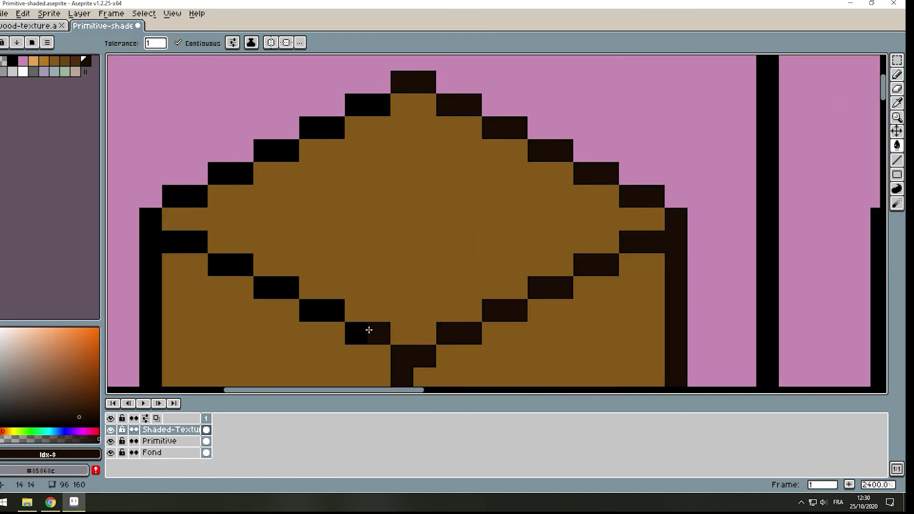
drag(368, 330, 277, 151)
scroll(404, 212, down, 5)
scroll(146, 111, up, 7)
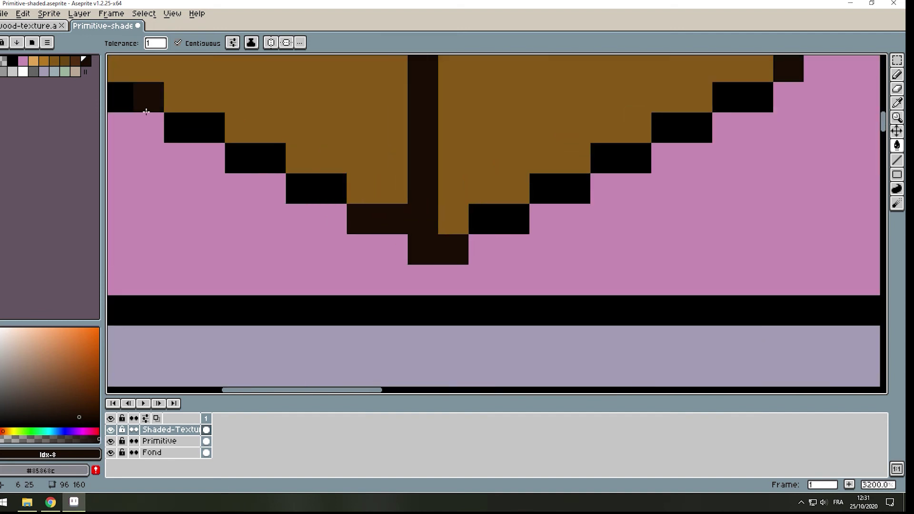
drag(146, 111, 682, 128)
scroll(681, 127, down, 3)
scroll(489, 247, down, 3)
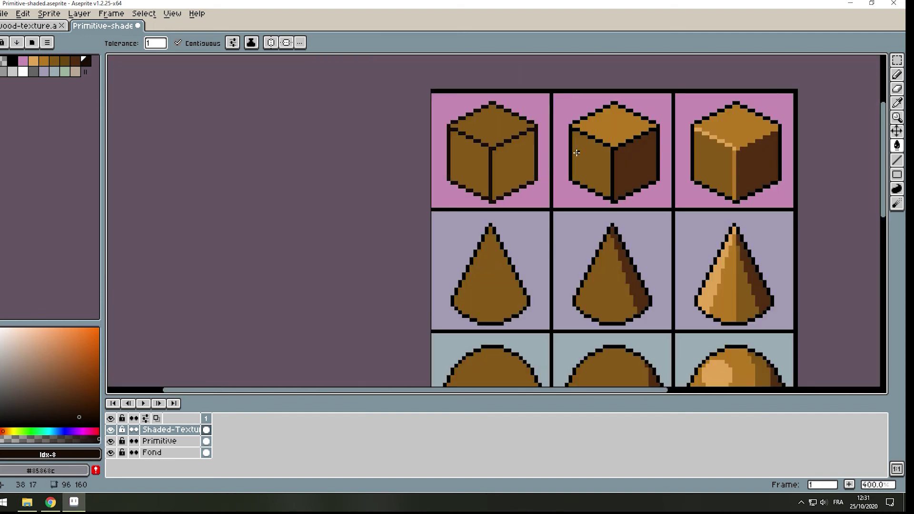
Step: Try Edit > Replace Color with black sampled from a cube outline, then cancel
click(23, 13)
click(79, 235)
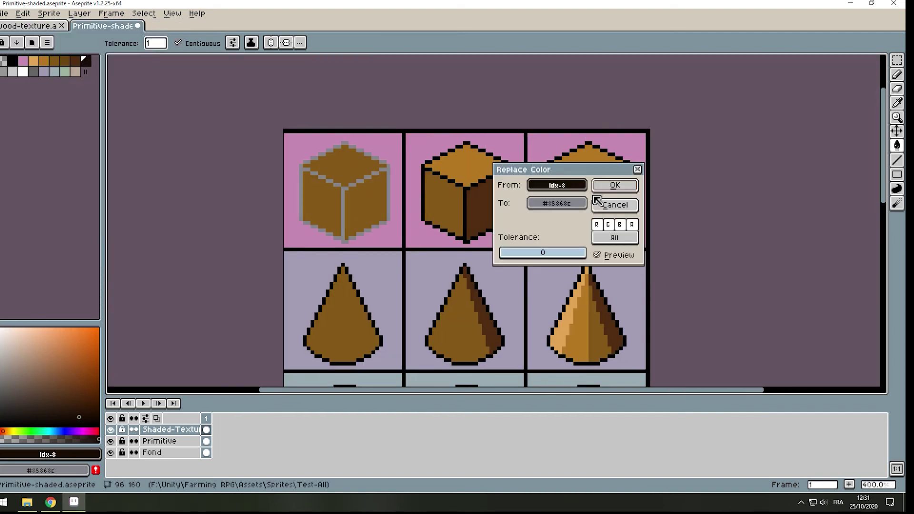
click(561, 188)
click(638, 169)
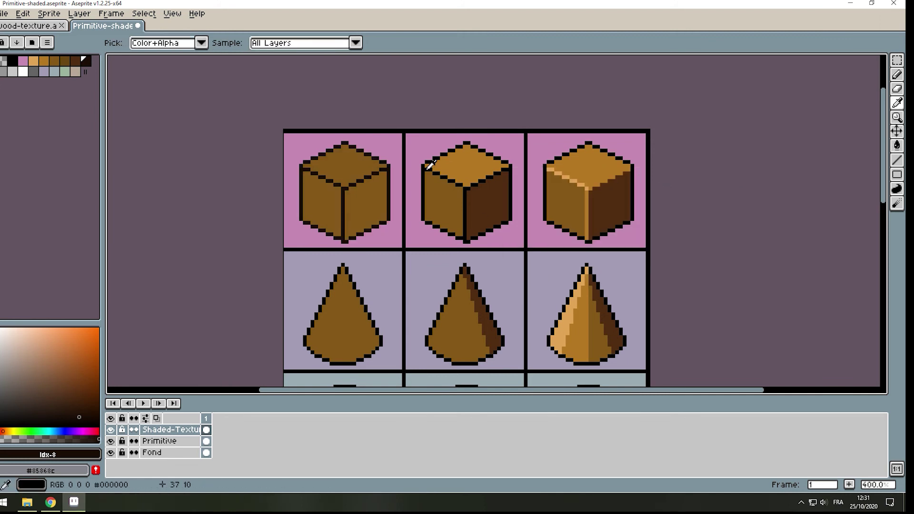
alt+click(428, 166)
click(23, 14)
click(71, 234)
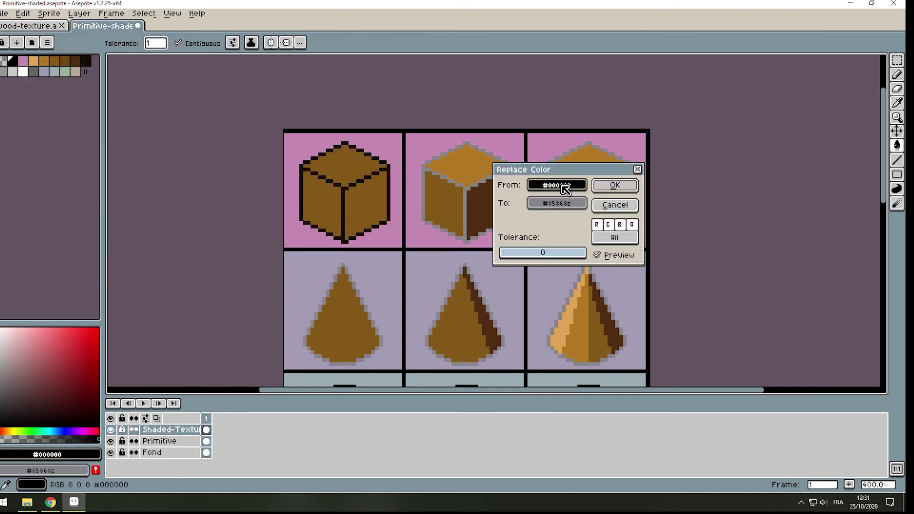
click(566, 203)
click(553, 204)
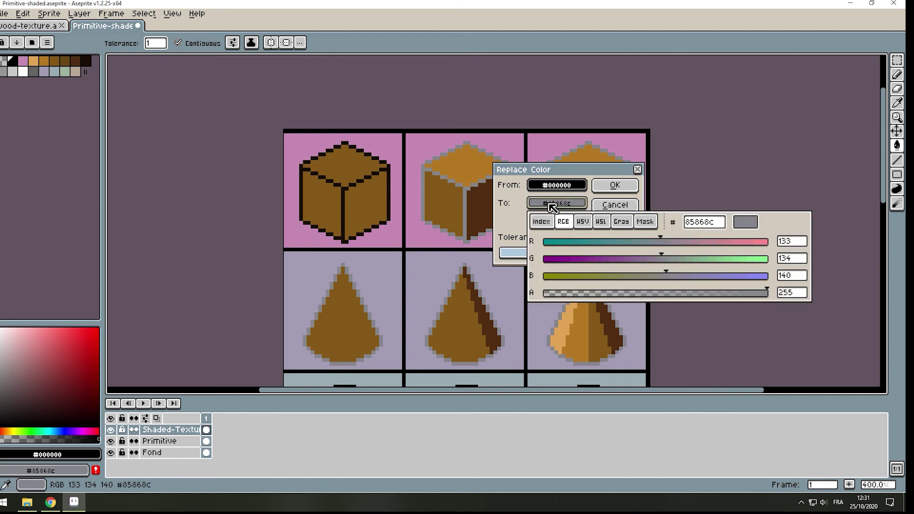
click(615, 206)
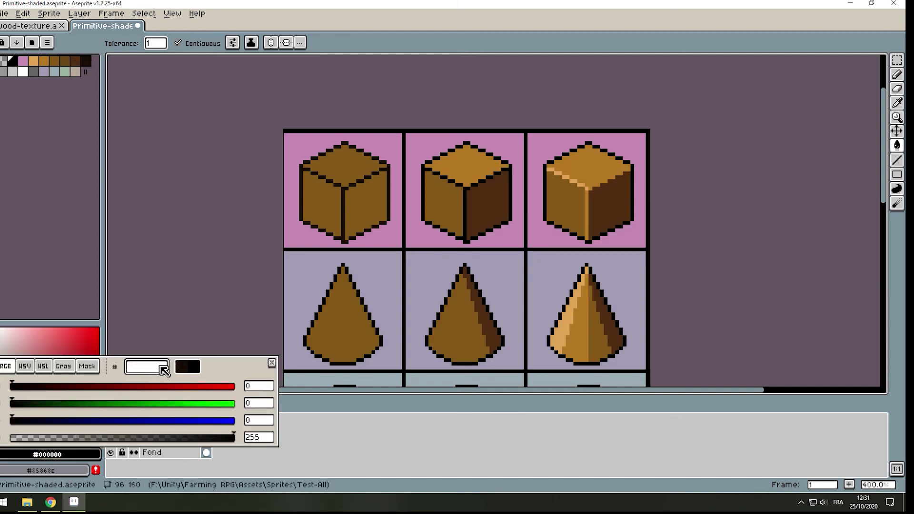
Step: Replace all black #000000 outline pixels with very dark brown #1a0e05
alt+click(392, 193)
click(23, 14)
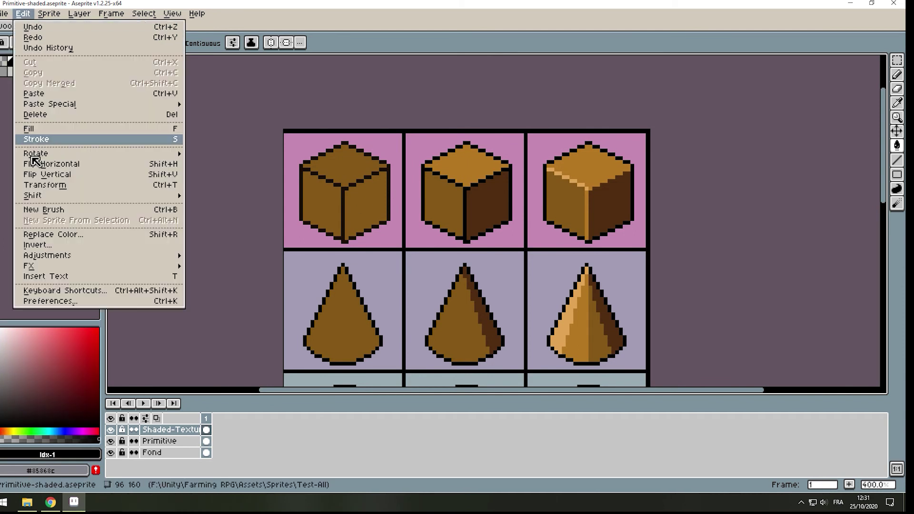
click(48, 238)
click(557, 204)
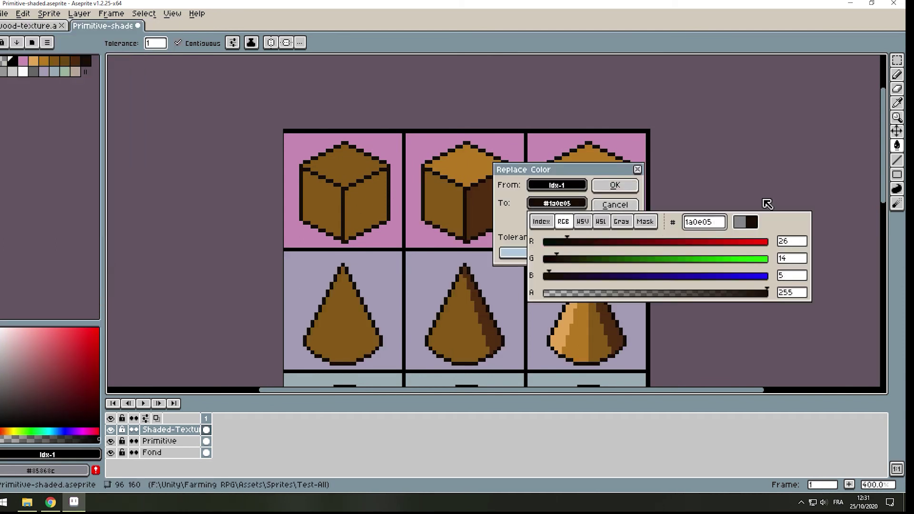
key(Return)
Step: Toggle the shading layer to compare, then sample the cylinder top's brown
scroll(501, 179, down, 2)
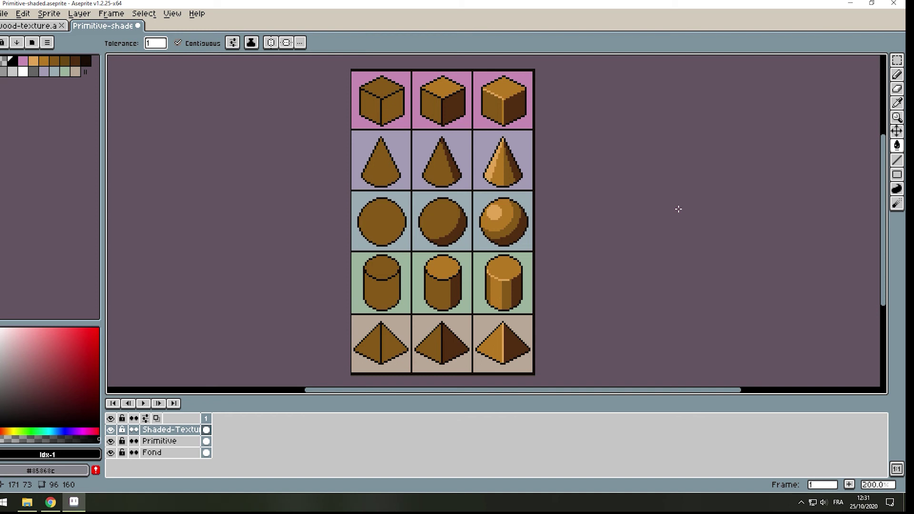
click(115, 426)
scroll(408, 180, up, 6)
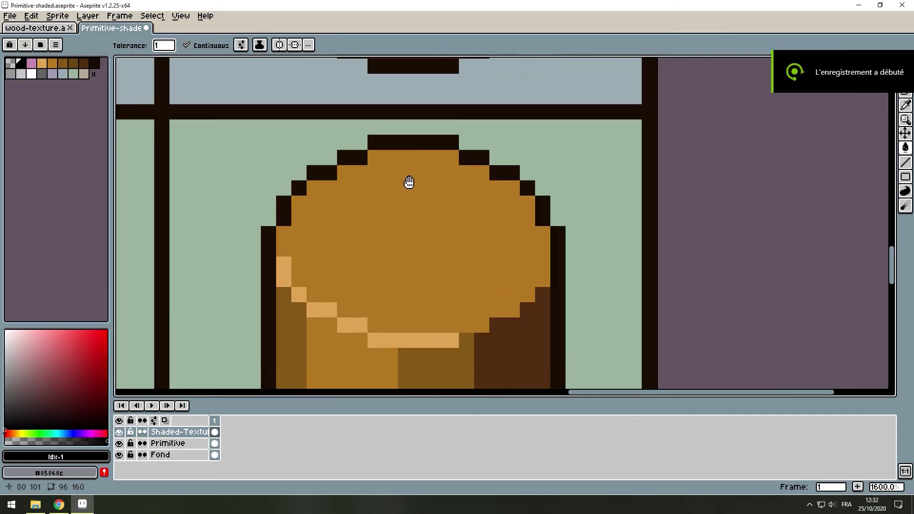
alt+click(422, 265)
scroll(342, 265, up, 1)
Step: Pencil a darker row and a dark ring loop on the third cylinder's top, undoing a stray stroke
key(b)
drag(479, 292, 361, 288)
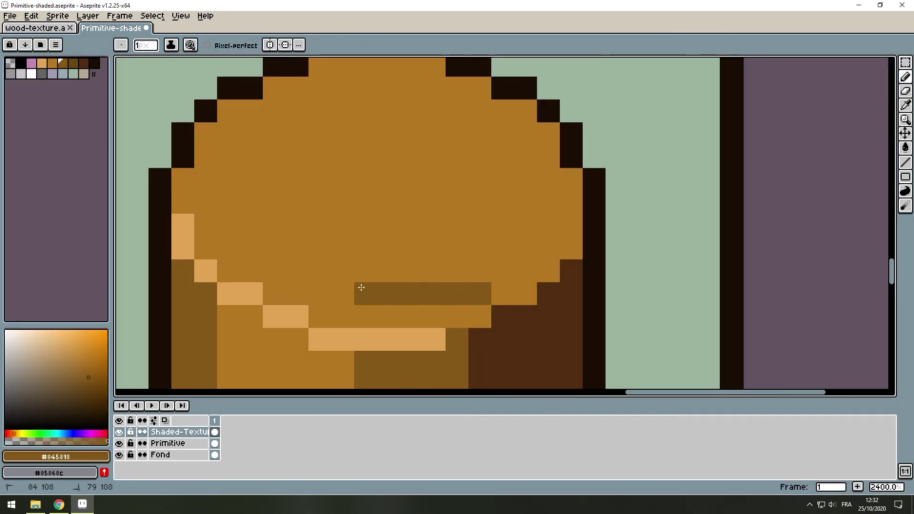
drag(228, 169, 274, 228)
scroll(275, 228, up, 2)
mouse_move(314, 179)
mouse_down()
mouse_move(400, 207)
mouse_move(427, 249)
mouse_up()
scroll(340, 189, up, 1)
key(ctrl+z)
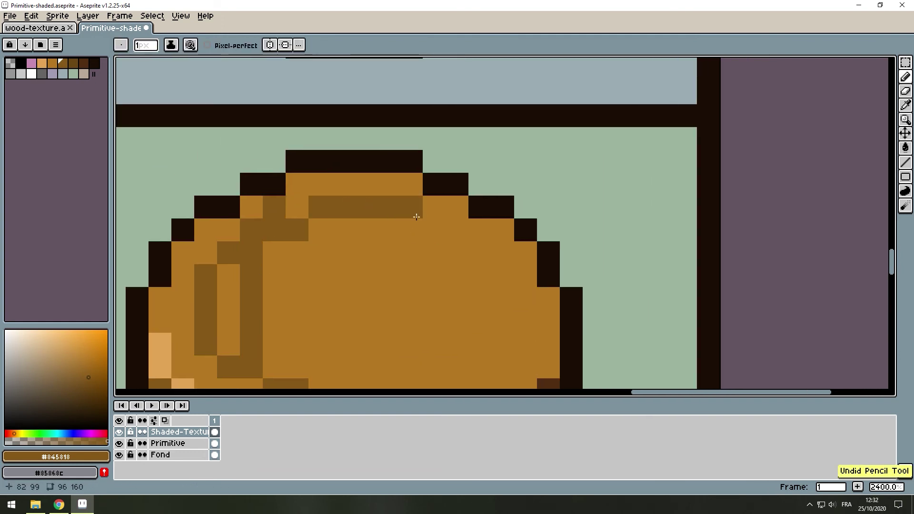
Step: Complete the inner and outer growth rings with extra dark pixels and a short column
click(431, 236)
drag(482, 269, 469, 232)
scroll(468, 233, down, 2)
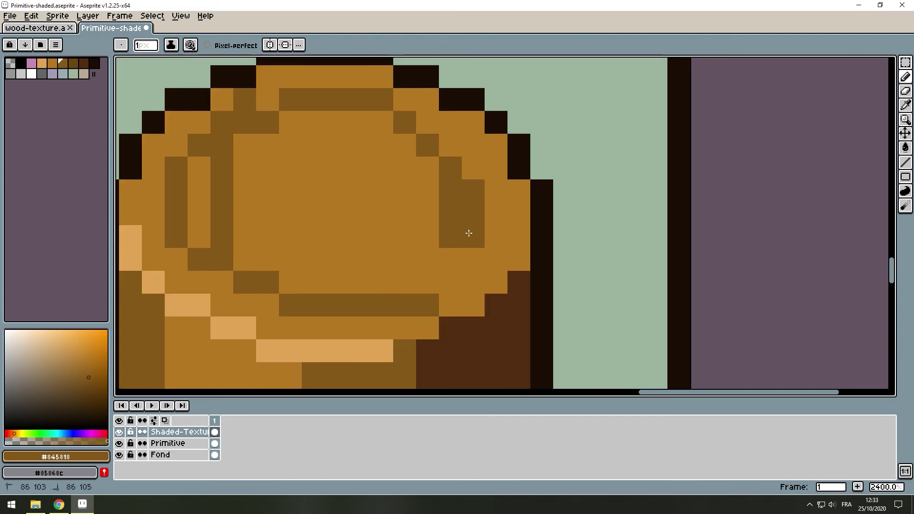
scroll(446, 286, down, 4)
scroll(396, 240, up, 3)
click(396, 240)
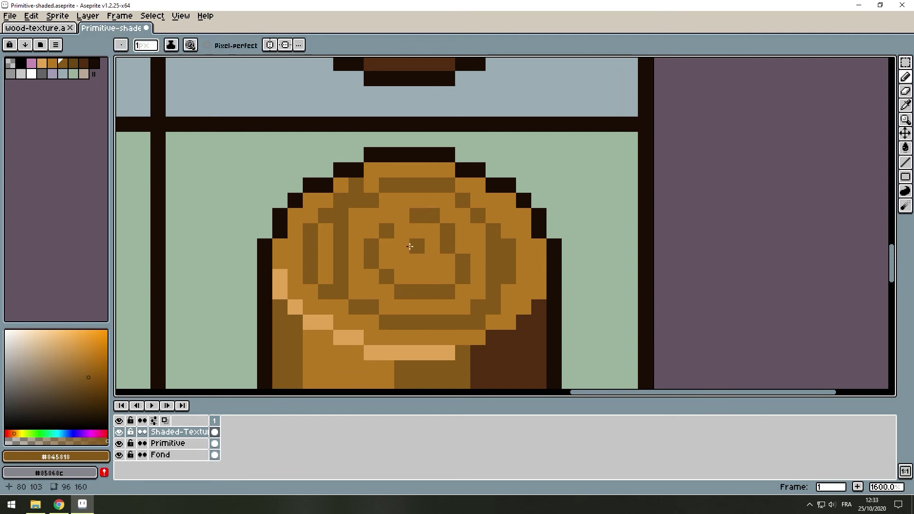
scroll(408, 254, down, 5)
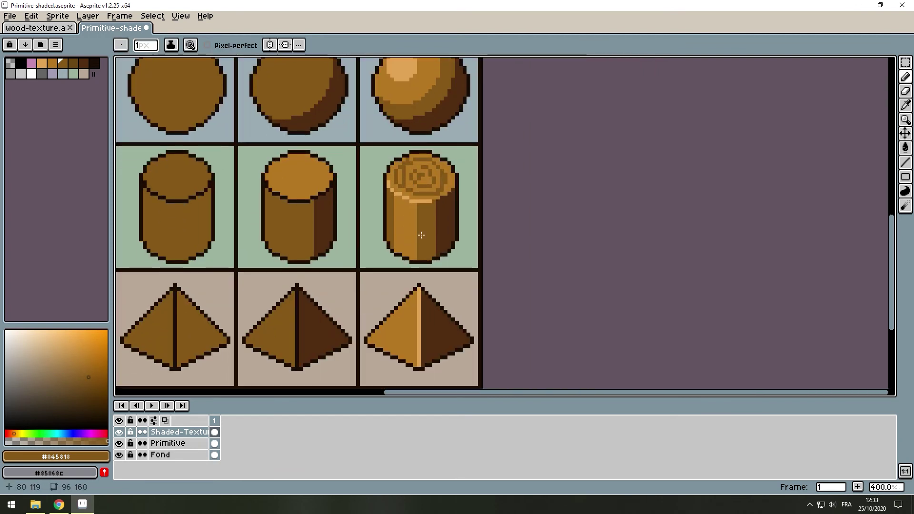
Step: Draw a branch stub on the stump's left side in darkest outline brown, filled with mid brown
scroll(428, 211, up, 1)
scroll(428, 211, up, 2)
scroll(393, 198, up, 2)
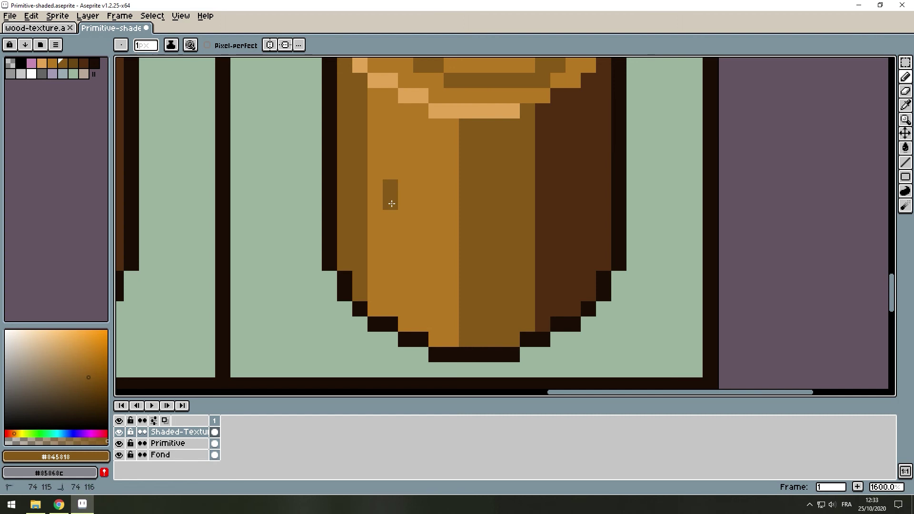
key(0)
key(0)
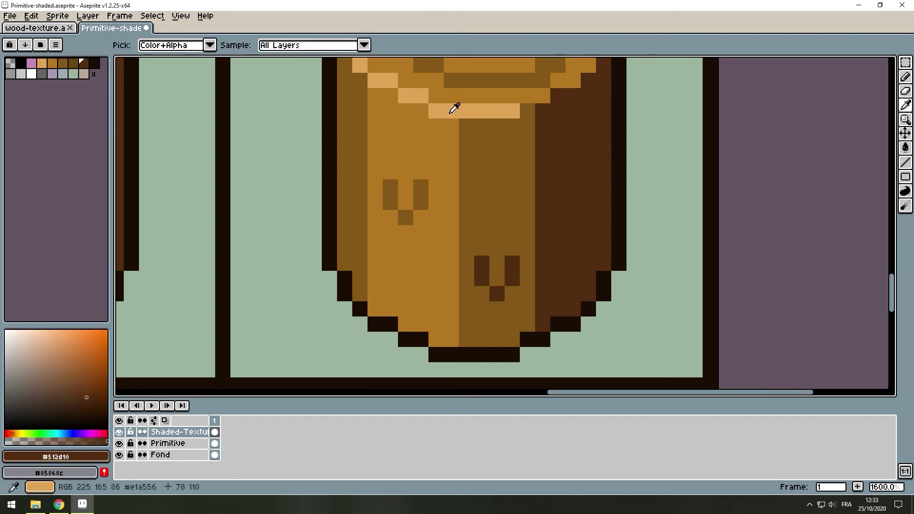
alt+click(452, 109)
scroll(446, 217, down, 4)
scroll(468, 219, up, 1)
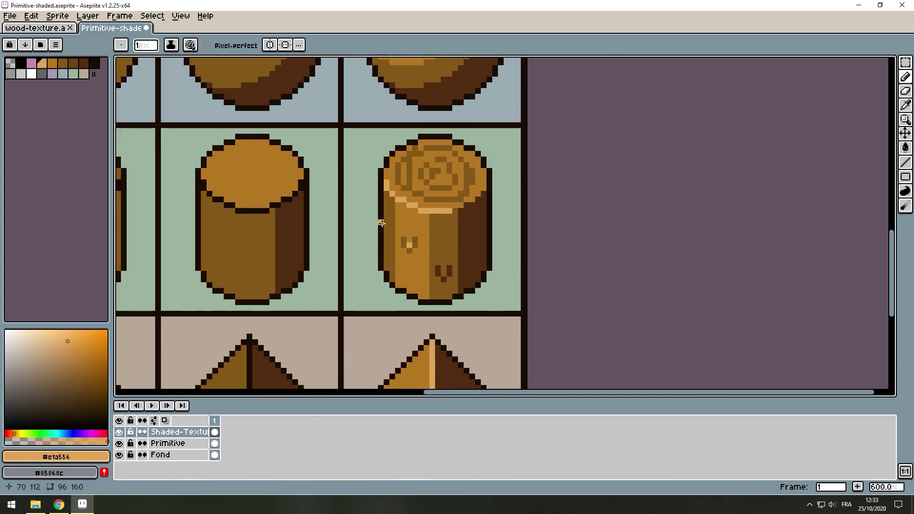
scroll(468, 219, up, 3)
alt+click(495, 271)
alt+click(367, 198)
click(364, 228)
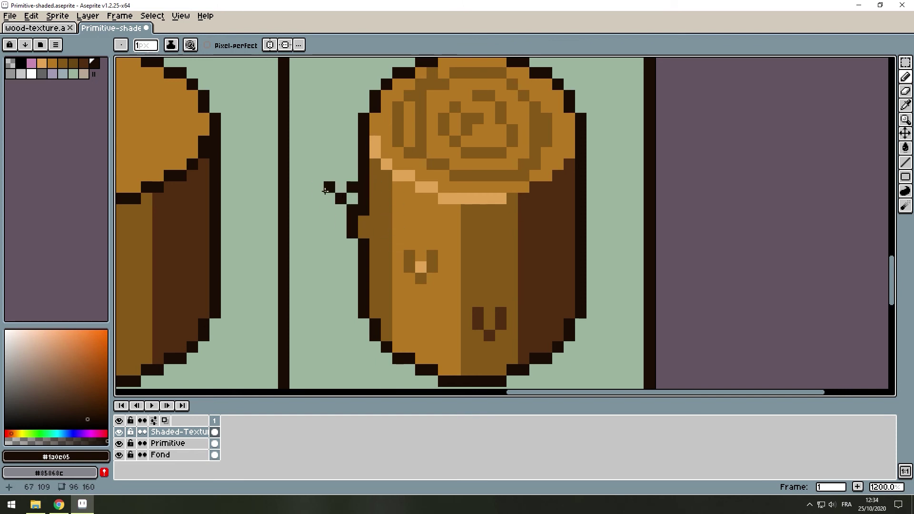
alt+click(381, 211)
click(341, 187)
Step: Add a mid-brown knot pixel on the front and near-black grain marks along the log's left edge
scroll(399, 224, down, 3)
scroll(398, 223, up, 3)
scroll(399, 224, down, 5)
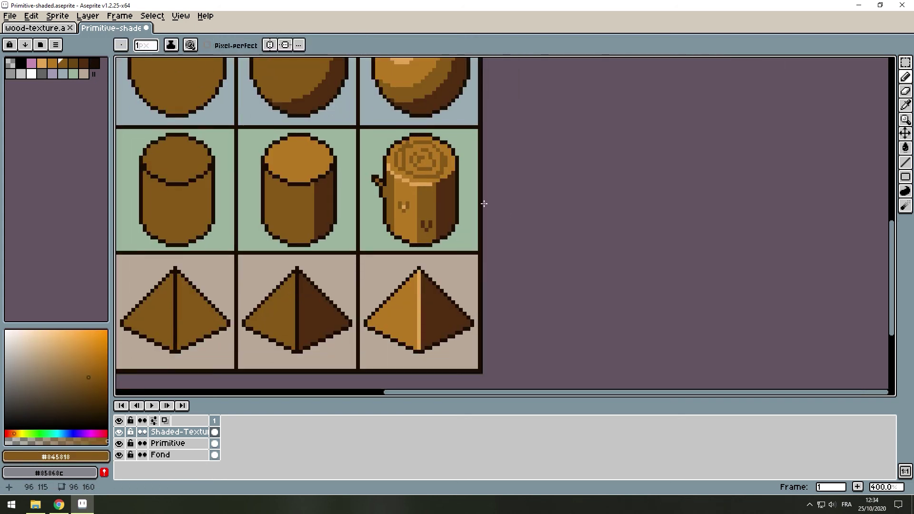
scroll(482, 207, up, 2)
scroll(482, 209, down, 2)
scroll(476, 224, down, 1)
scroll(462, 243, up, 3)
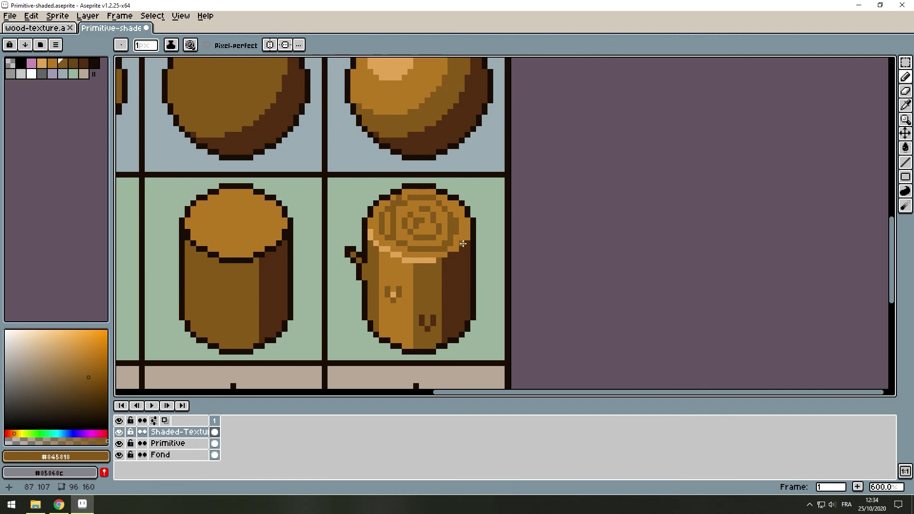
scroll(462, 244, up, 4)
alt+click(376, 233)
click(388, 228)
scroll(381, 286, up, 2)
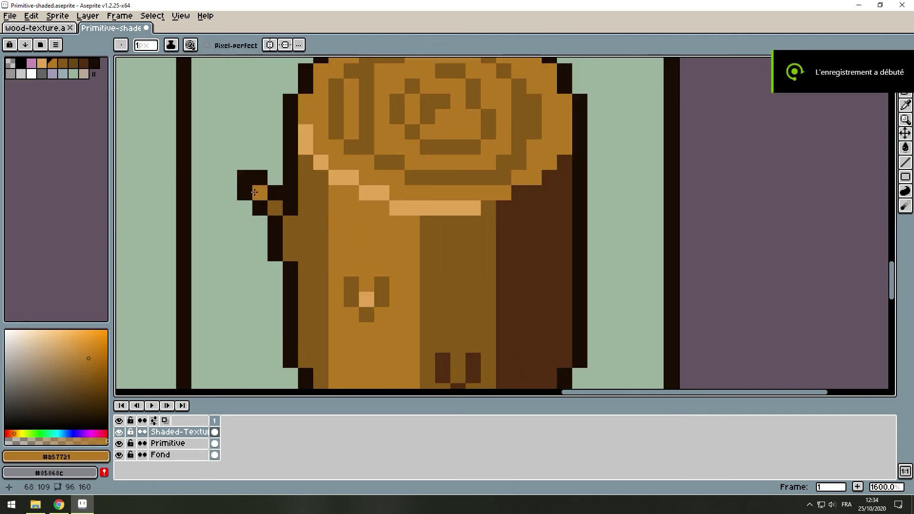
scroll(456, 257, down, 5)
scroll(343, 241, up, 2)
alt+click(333, 241)
click(356, 261)
alt+click(378, 243)
scroll(390, 244, up, 1)
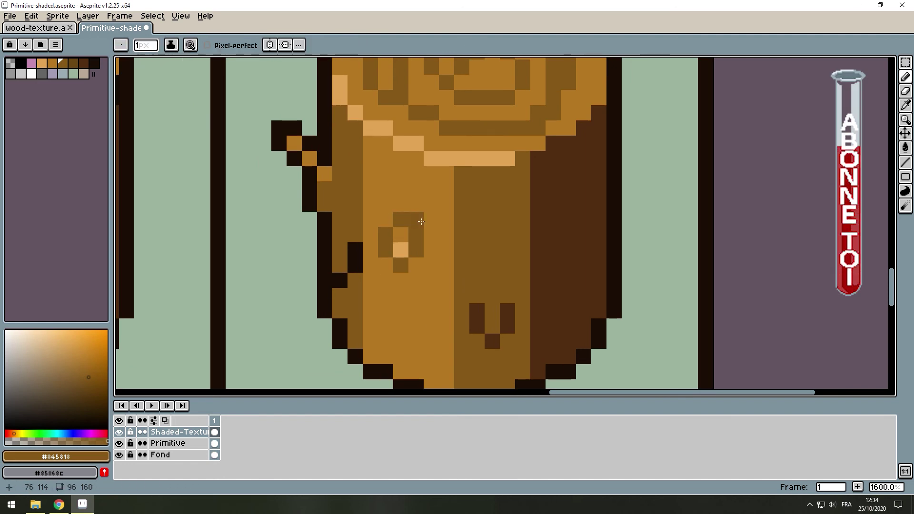
Step: Dot dark-brown bark-grain pixels down the stump's front using browns sampled from the log
click(379, 312)
drag(380, 313, 364, 258)
drag(416, 303, 416, 271)
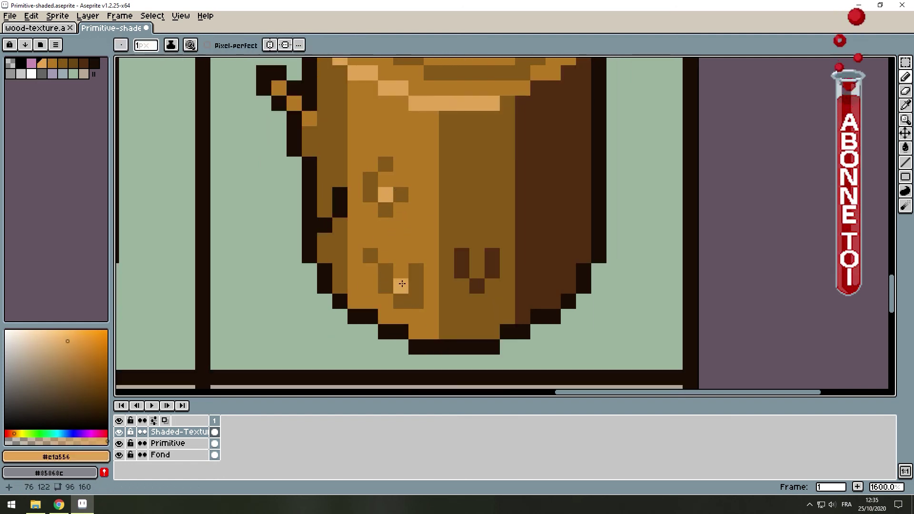
click(400, 286)
drag(476, 238, 383, 242)
alt+click(452, 191)
drag(383, 199, 397, 168)
Step: Draw a near-black knot on the stump's shaded right side
scroll(381, 162, down, 4)
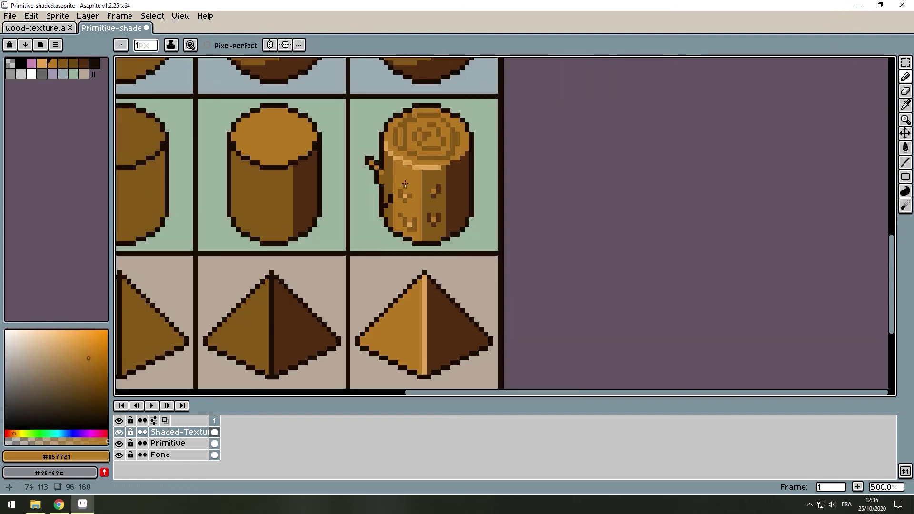
scroll(370, 155, up, 3)
scroll(400, 152, up, 1)
click(400, 152)
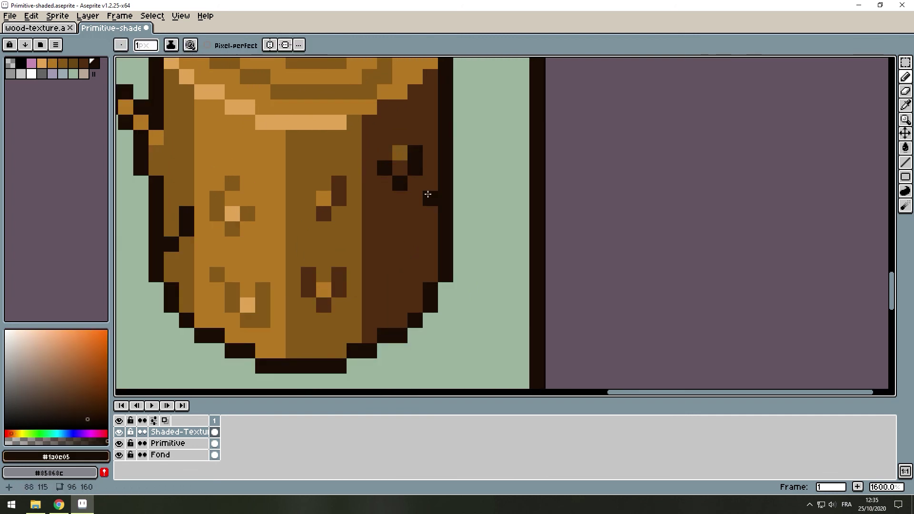
scroll(428, 195, down, 2)
drag(381, 214, 380, 257)
Step: Add a medium-brown pixel beside the dark knot
alt+click(380, 238)
scroll(381, 238, down, 2)
scroll(286, 214, up, 2)
scroll(260, 205, up, 2)
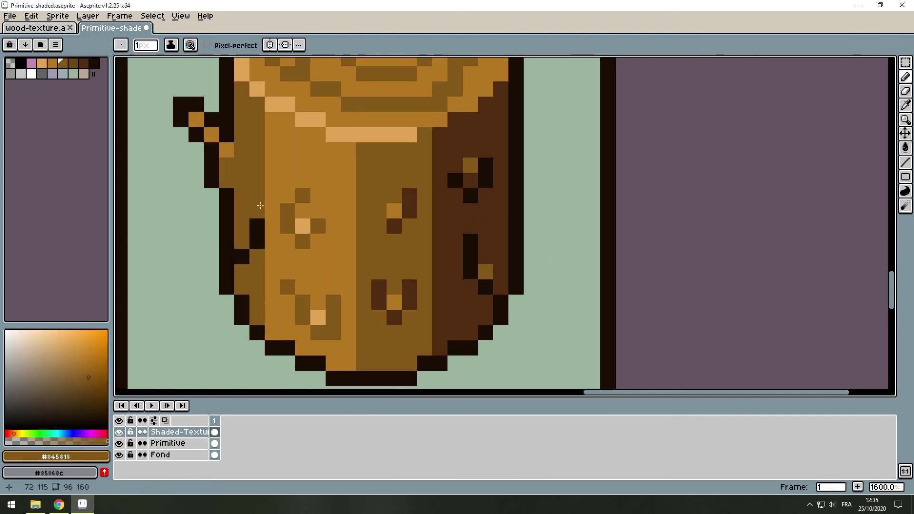
click(271, 243)
scroll(333, 238, down, 2)
scroll(363, 241, up, 2)
scroll(363, 241, down, 2)
scroll(349, 254, up, 2)
Step: Paint a darker-brown grain pixel into the front's shading band
alt+click(349, 255)
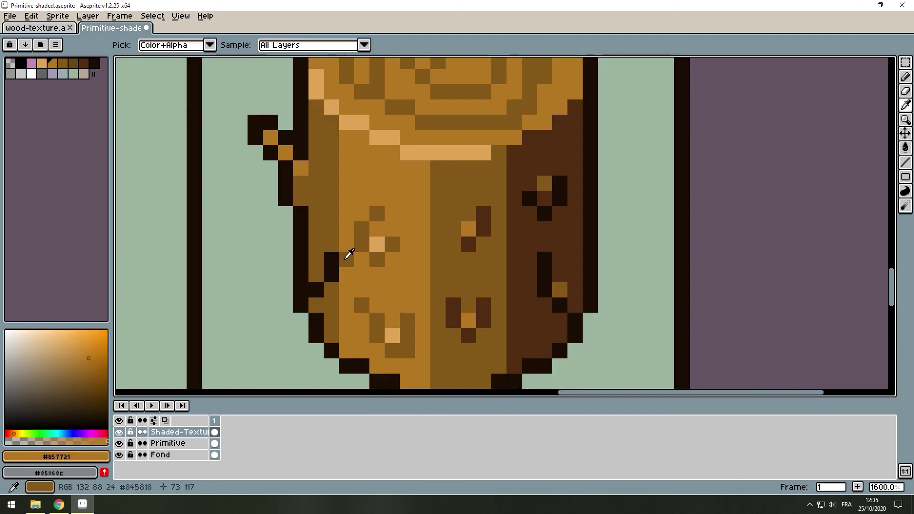
scroll(349, 255, down, 1)
alt+click(220, 220)
scroll(353, 217, down, 1)
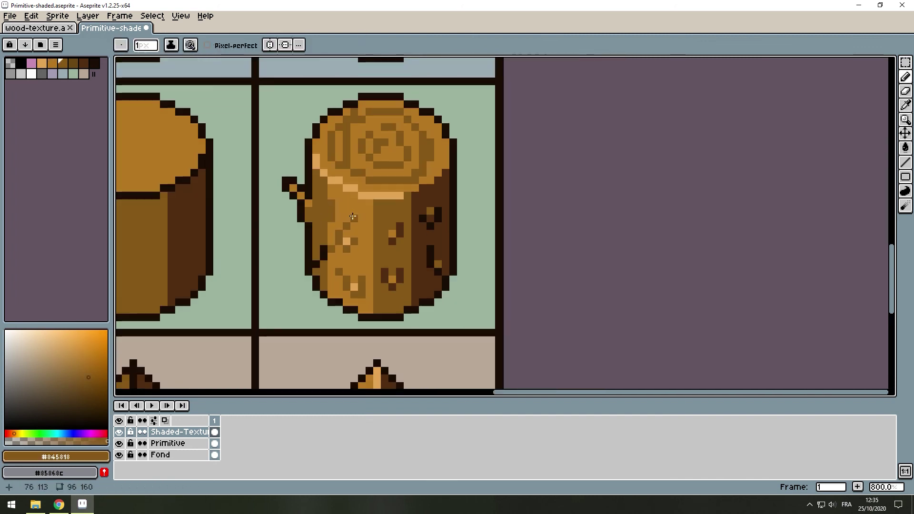
scroll(353, 217, up, 2)
click(386, 200)
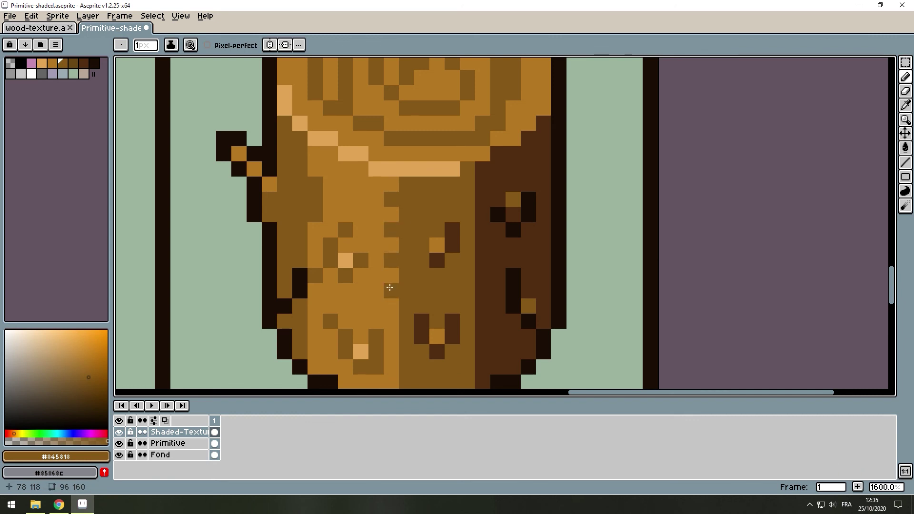
Step: Lighten a grain pixel on the front to finish the mid/light brown dither checker
scroll(410, 262, down, 2)
scroll(381, 271, right, 1)
alt+click(347, 279)
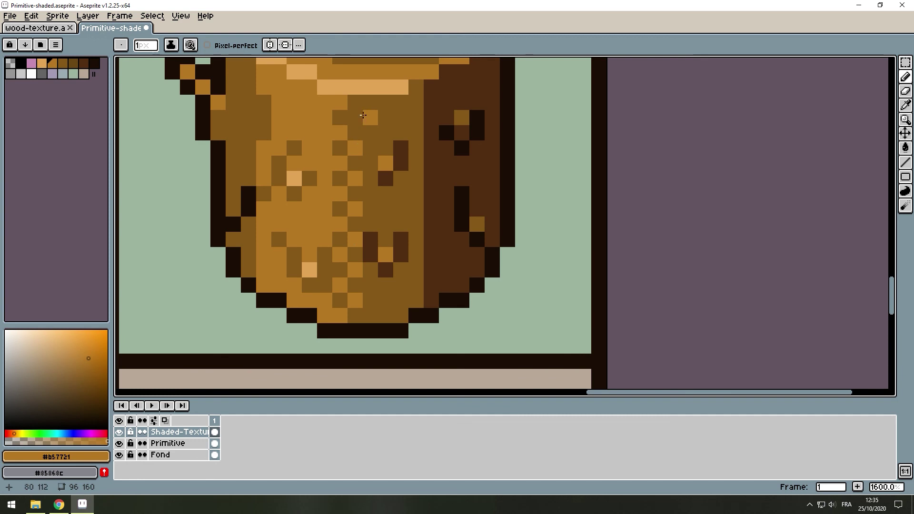
scroll(363, 114, down, 2)
scroll(370, 225, down, 2)
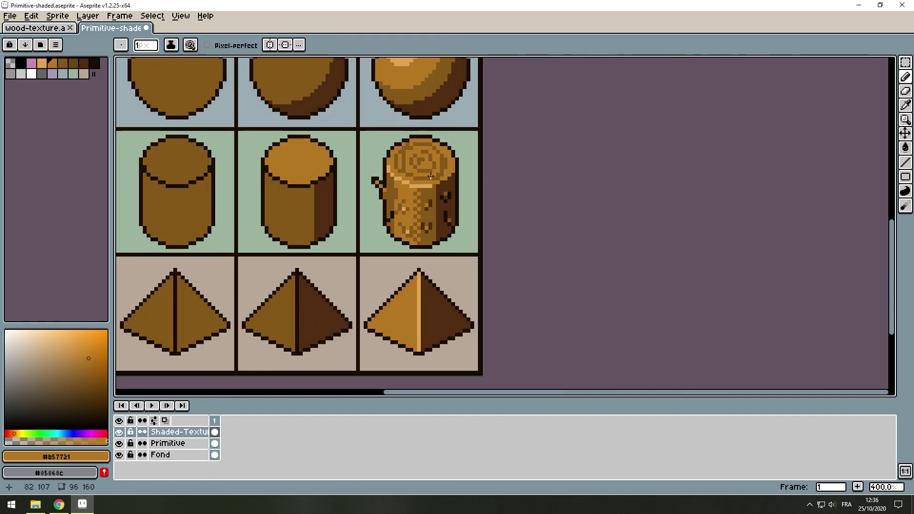
scroll(430, 177, up, 3)
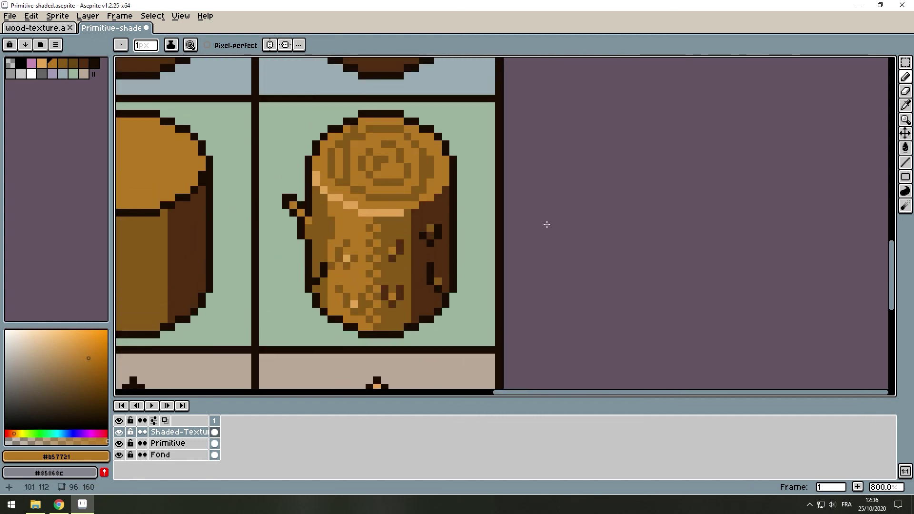
scroll(472, 248, up, 3)
Step: Darken the centre of the stump's ring spiral with the dark shadow brown
click(465, 281)
drag(376, 193, 375, 217)
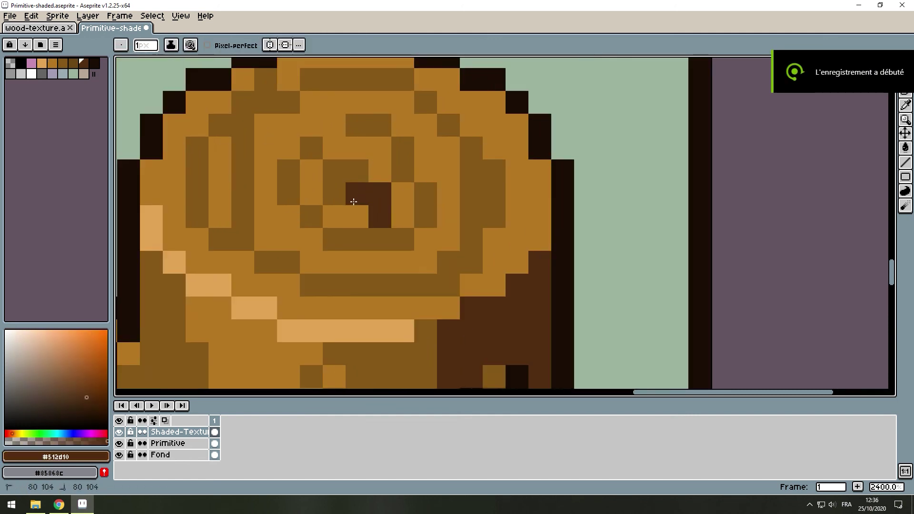
scroll(376, 205, down, 3)
scroll(427, 191, up, 4)
scroll(425, 178, down, 6)
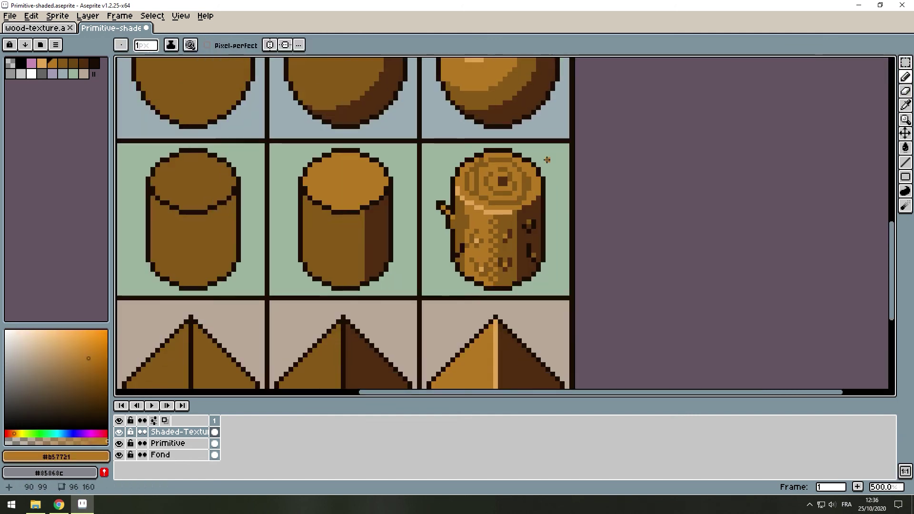
scroll(513, 217, up, 5)
scroll(513, 216, up, 1)
scroll(512, 216, down, 6)
scroll(512, 217, up, 2)
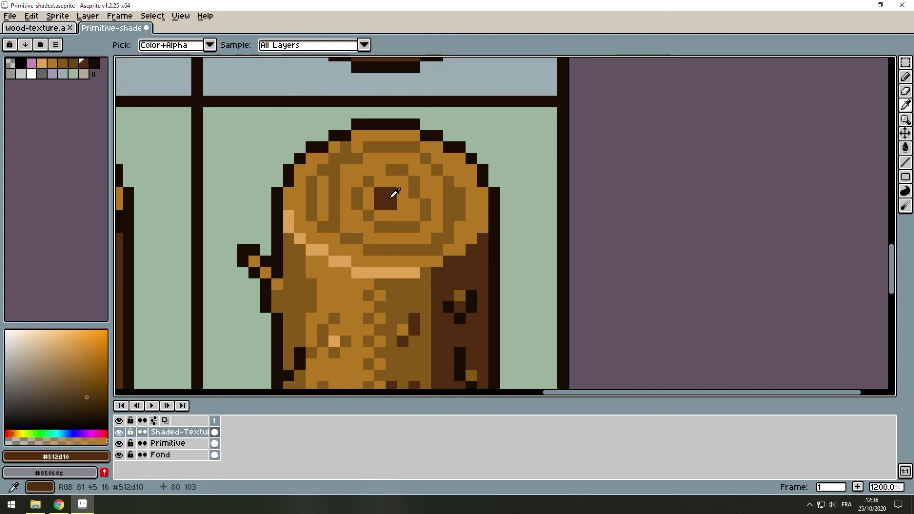
Step: Add a dark pixel at the spiral centre and a dark speck just below the rim
alt+click(386, 197)
click(427, 153)
scroll(443, 242, down, 2)
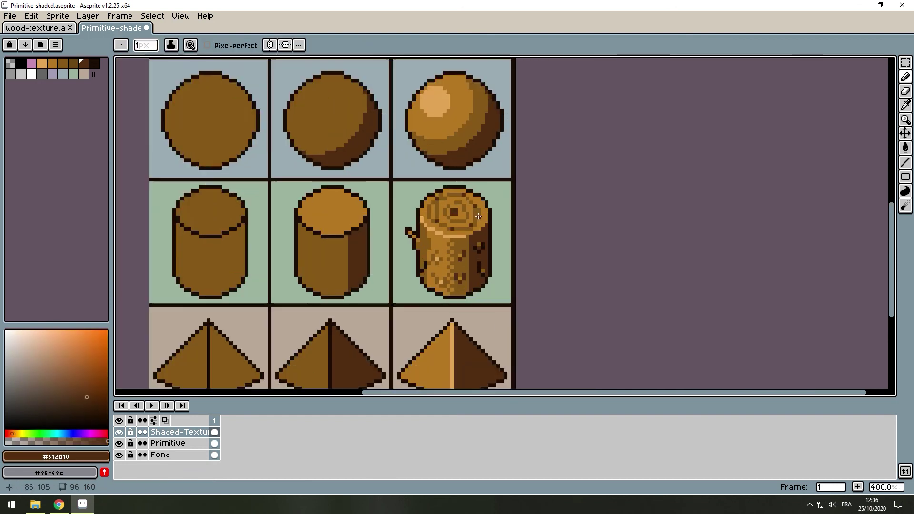
scroll(442, 242, up, 2)
click(438, 222)
scroll(439, 222, up, 1)
scroll(381, 114, up, 3)
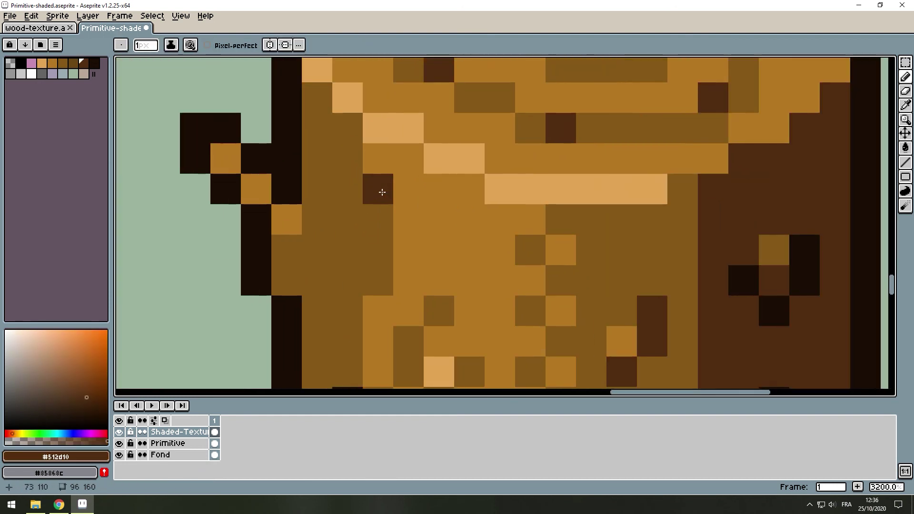
Step: Sample trunk browns and paint a light highlight pixel below the rim
alt+click(379, 167)
drag(378, 282, 381, 174)
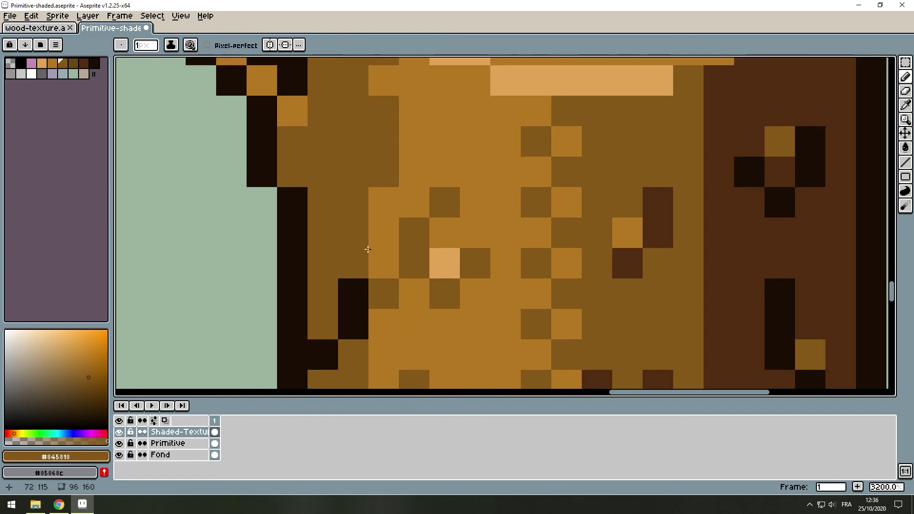
key(alt)
drag(381, 82, 381, 212)
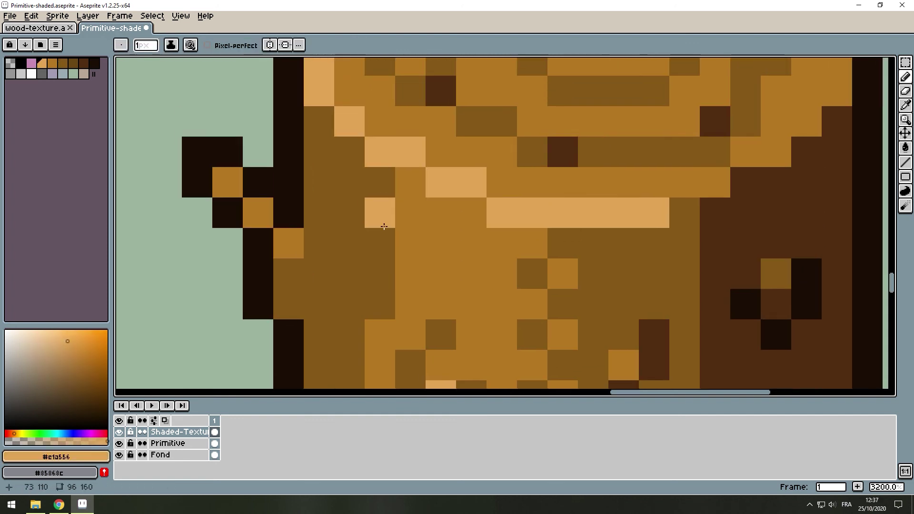
alt+click(381, 179)
alt+click(408, 259)
click(379, 304)
Step: Undo the stray light pixels and repaint that spot in medium brown
key(ctrl+z)
click(385, 285)
key(ctrl+z)
alt+click(394, 265)
alt+click(381, 256)
Step: Paint a dark-brown streak down the shaded side, undoing its last pixel
scroll(375, 352, down, 1)
scroll(357, 190, down, 1)
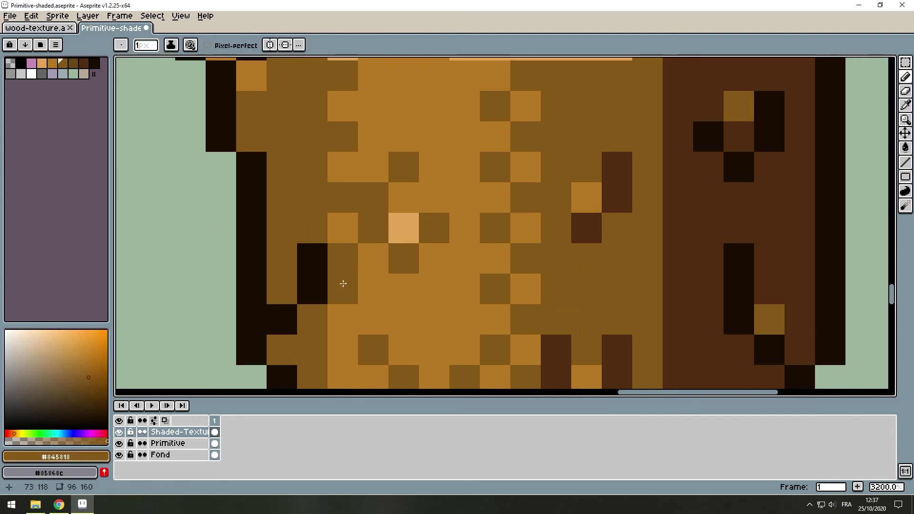
scroll(336, 310, down, 1)
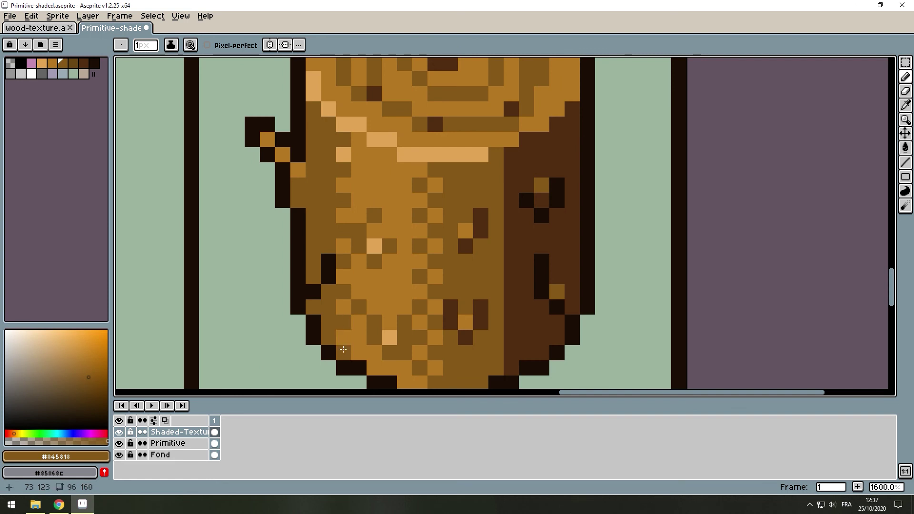
scroll(409, 257, down, 5)
scroll(428, 249, up, 5)
scroll(373, 180, up, 3)
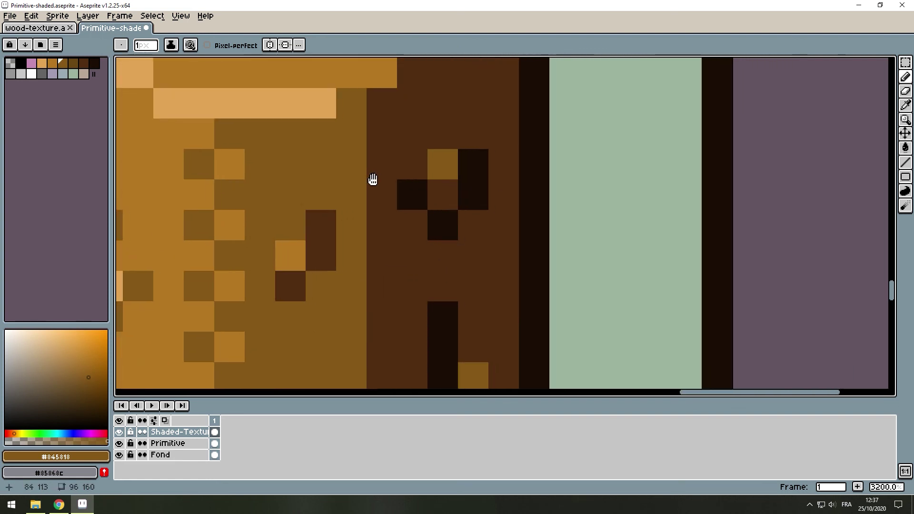
alt+click(337, 173)
drag(342, 190, 348, 230)
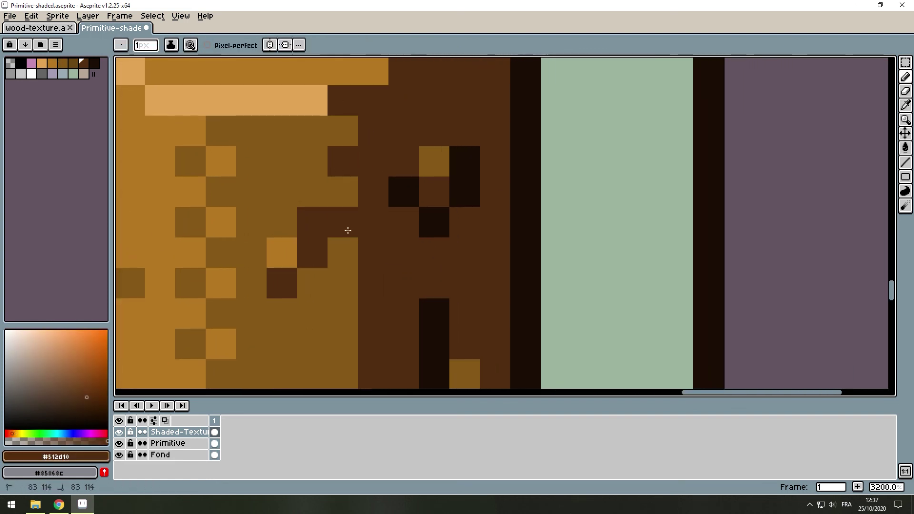
key(ctrl+z)
Step: Add medium-brown specks along the stump's shaded side
scroll(341, 353, down, 3)
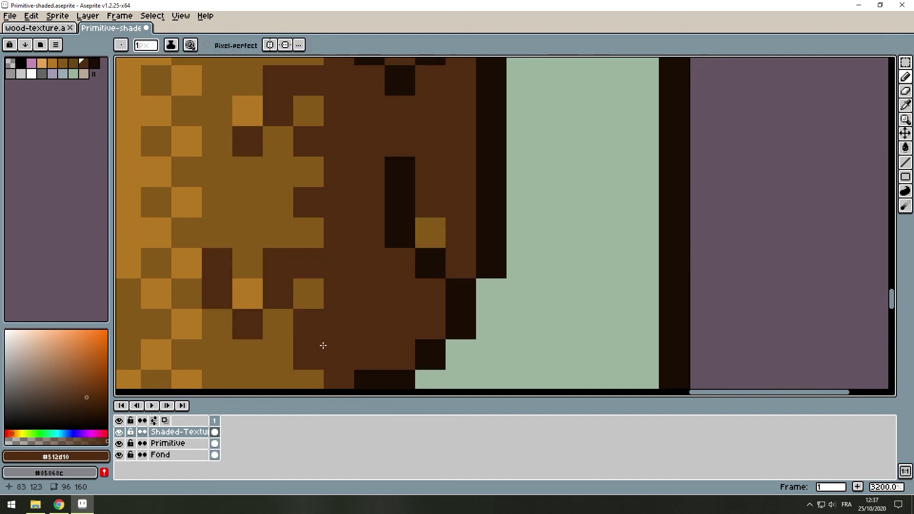
scroll(323, 346, down, 2)
alt+click(314, 226)
click(334, 293)
click(336, 130)
drag(336, 129, 310, 247)
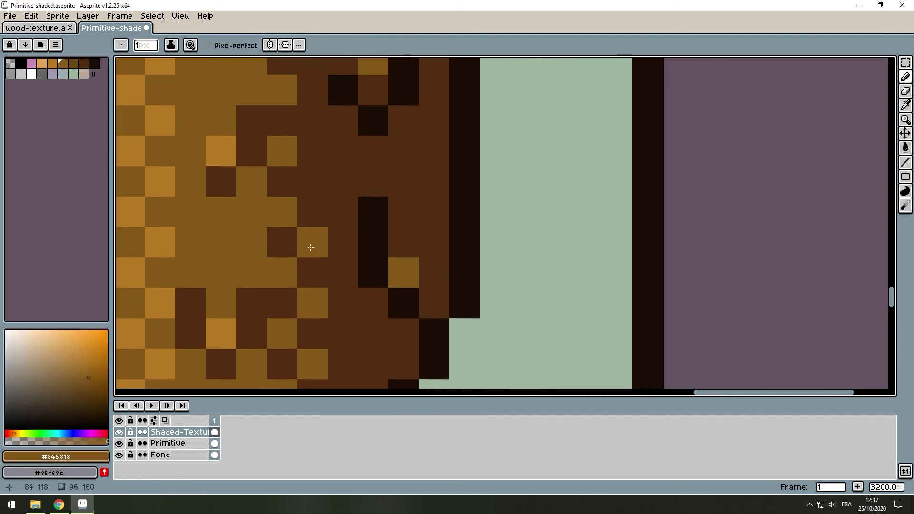
Step: Scroll and pan the canvas to bring the upper rows of the shape grid into view
scroll(322, 179, down, 7)
scroll(547, 167, up, 1)
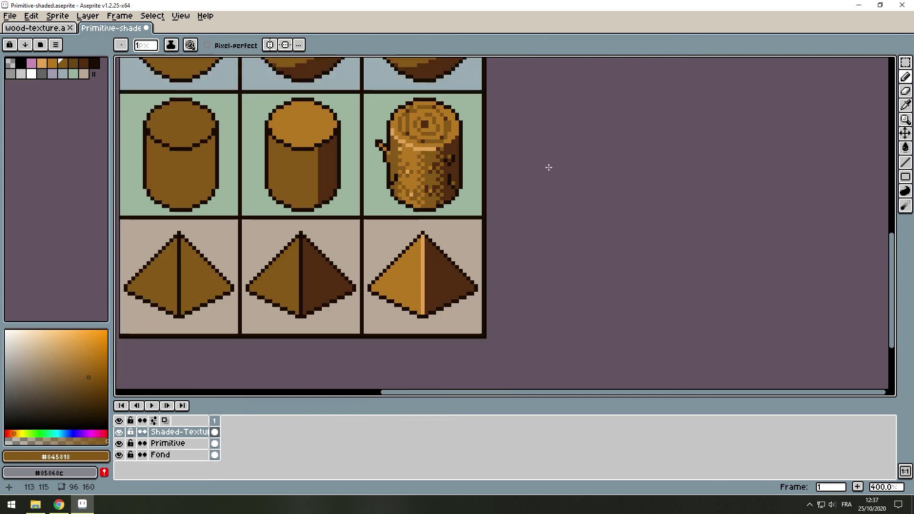
scroll(513, 260, up, 1)
scroll(476, 257, down, 2)
scroll(457, 257, down, 2)
scroll(456, 255, up, 2)
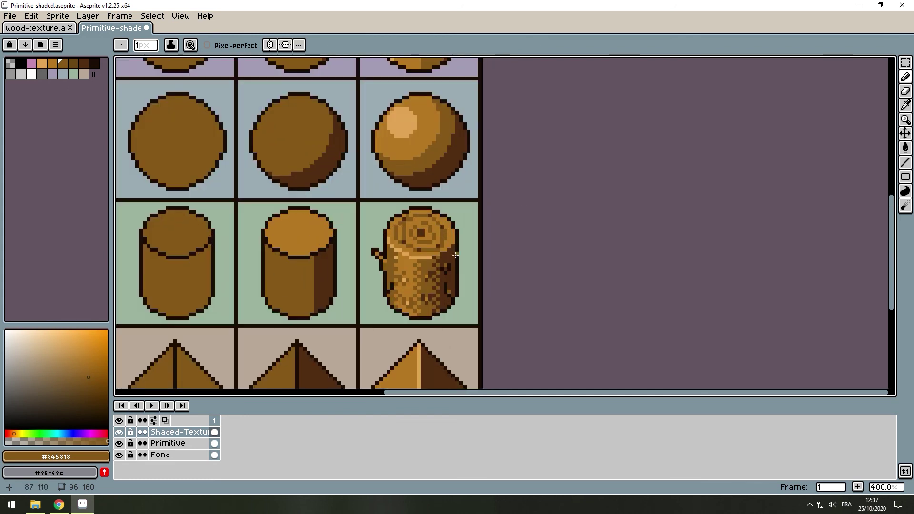
mouse_move(508, 285)
mouse_down()
mouse_move(720, 194)
mouse_move(692, 231)
mouse_up()
scroll(590, 296, down, 1)
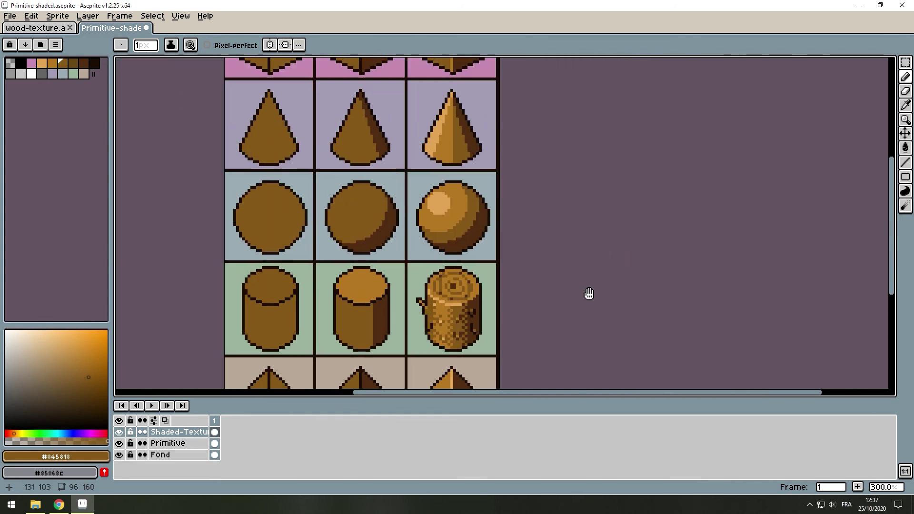